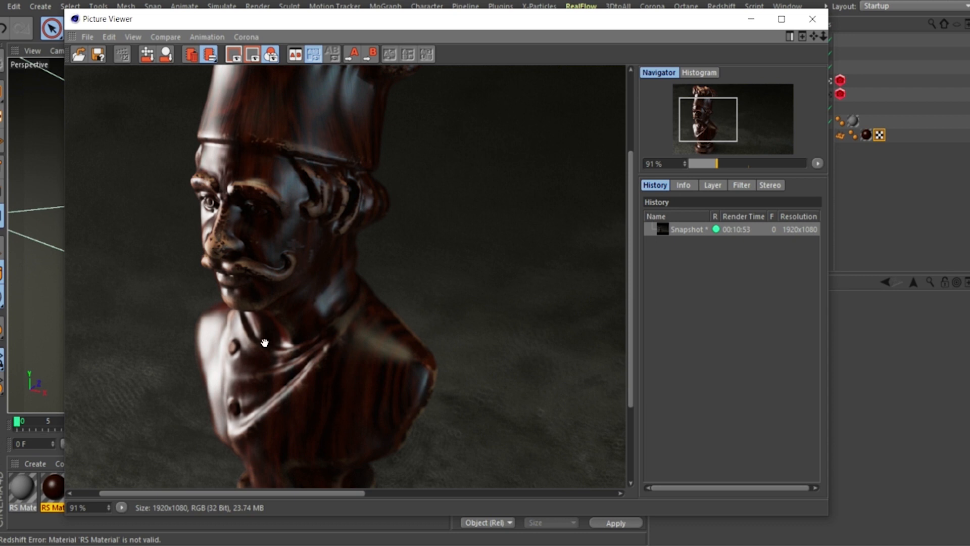
- Examine the worn wood material on the chef bust's hat and face in the rendered snapshot
left_click_drag(265, 343, 291, 243)
scroll(289, 385, "up", 5)
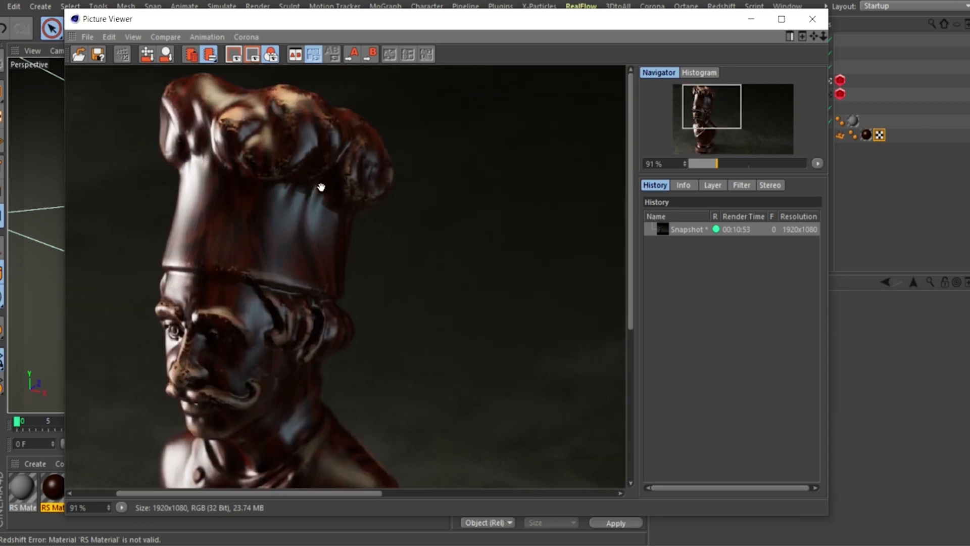
mouse_move(717, 165)
left_mouse_down()
mouse_move(706, 163)
mouse_move(726, 164)
left_mouse_up()
left_click_drag(263, 212, 384, 275)
left_click_drag(286, 236, 414, 253)
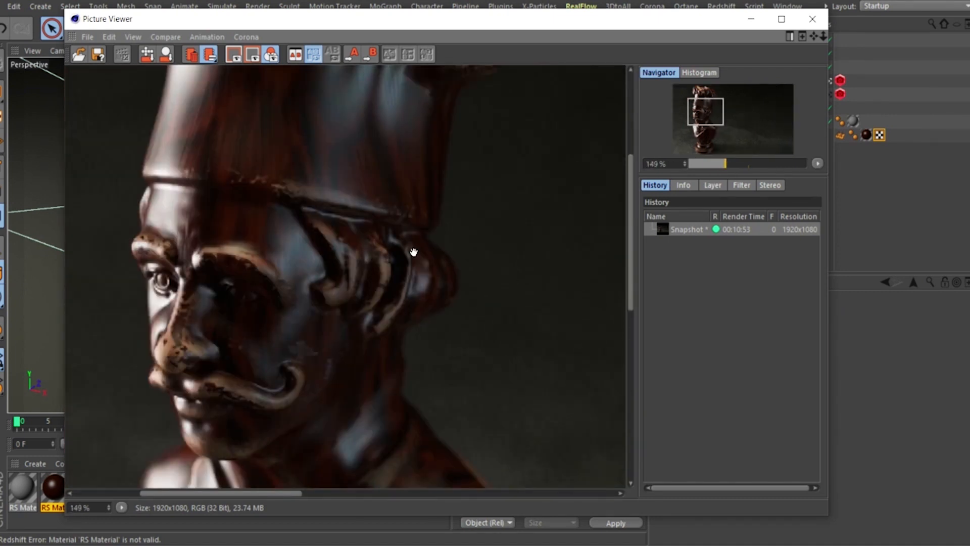
left_click_drag(281, 200, 466, 288)
left_click_drag(439, 250, 338, 282)
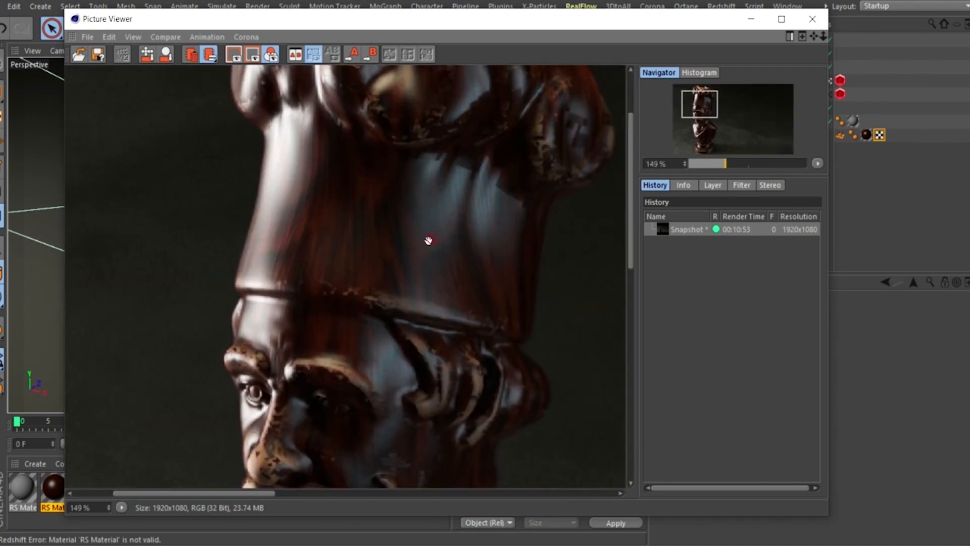
left_click_drag(429, 240, 378, 352)
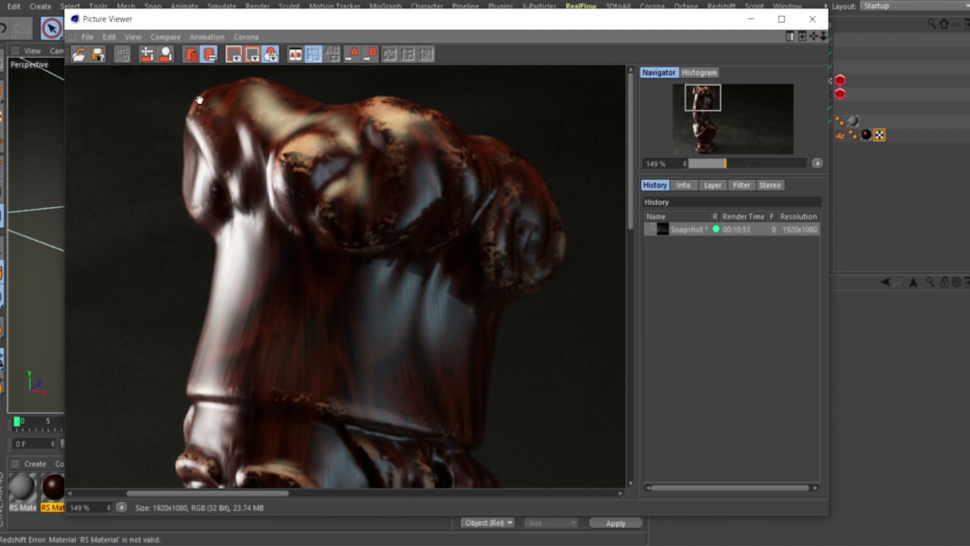
mouse_move(500, 275)
left_mouse_down()
mouse_move(407, 325)
mouse_move(427, 216)
left_mouse_up()
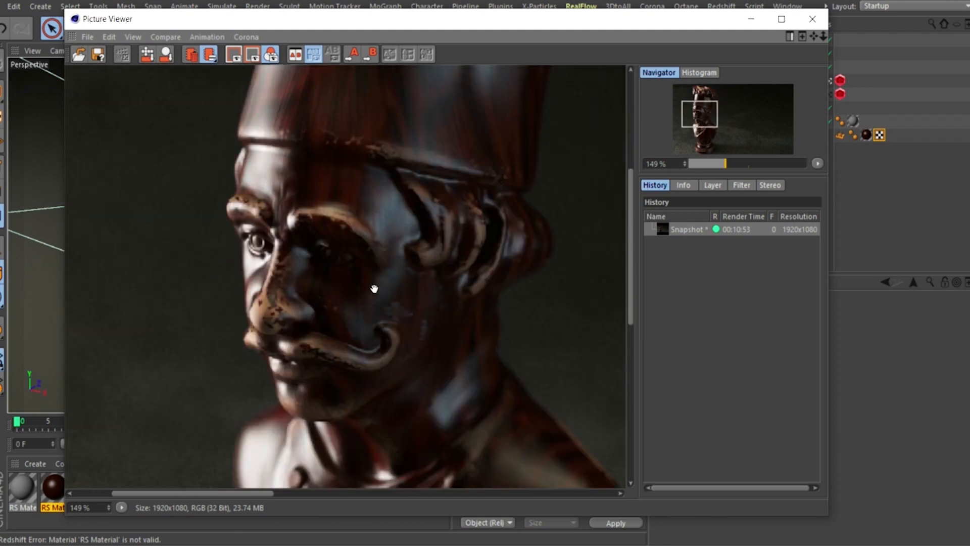
- Examine the bust's torso and pedestal, view the whole rendered snapshot, and minimise the Picture Viewer
left_click_drag(350, 386, 305, 234)
left_click_drag(349, 419, 347, 300)
left_click_drag(321, 394, 313, 308)
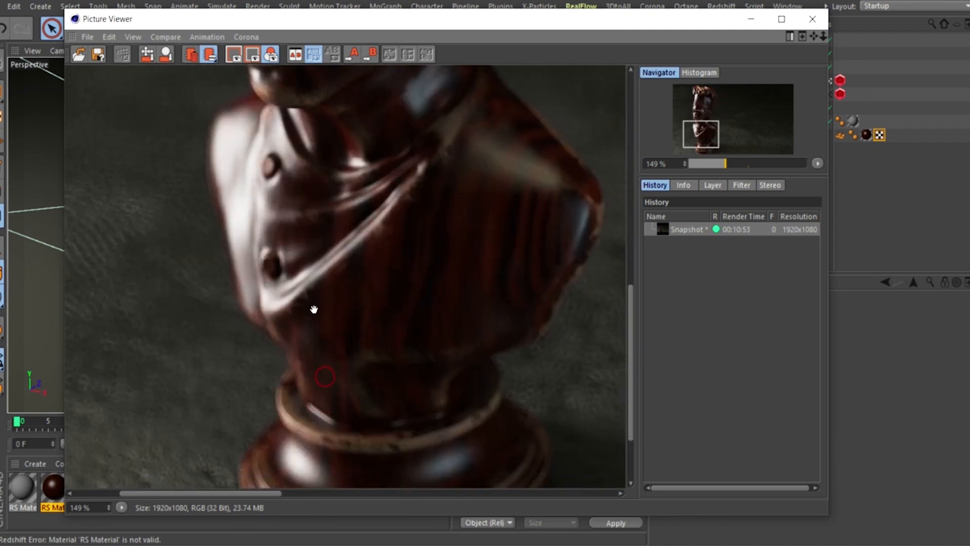
left_click_drag(319, 440, 316, 308)
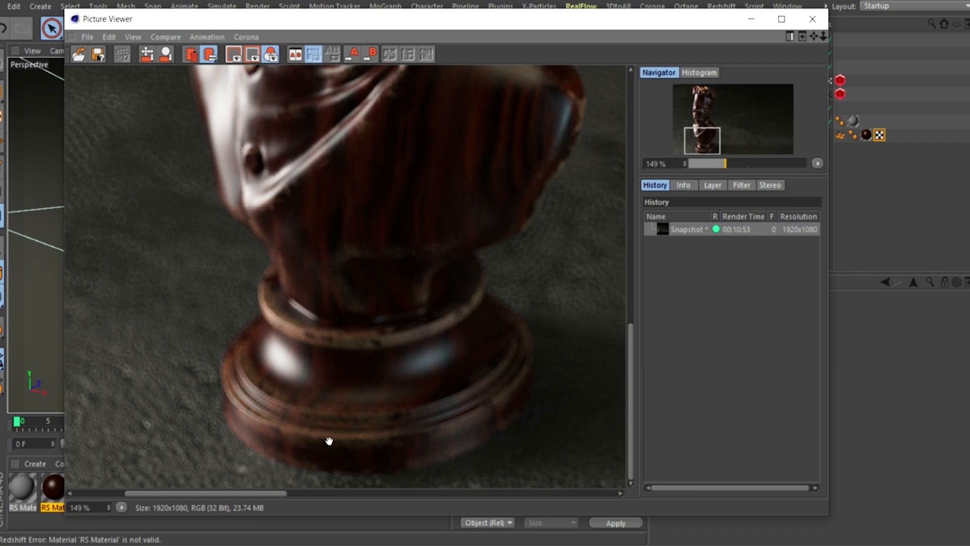
left_click_drag(360, 286, 325, 351)
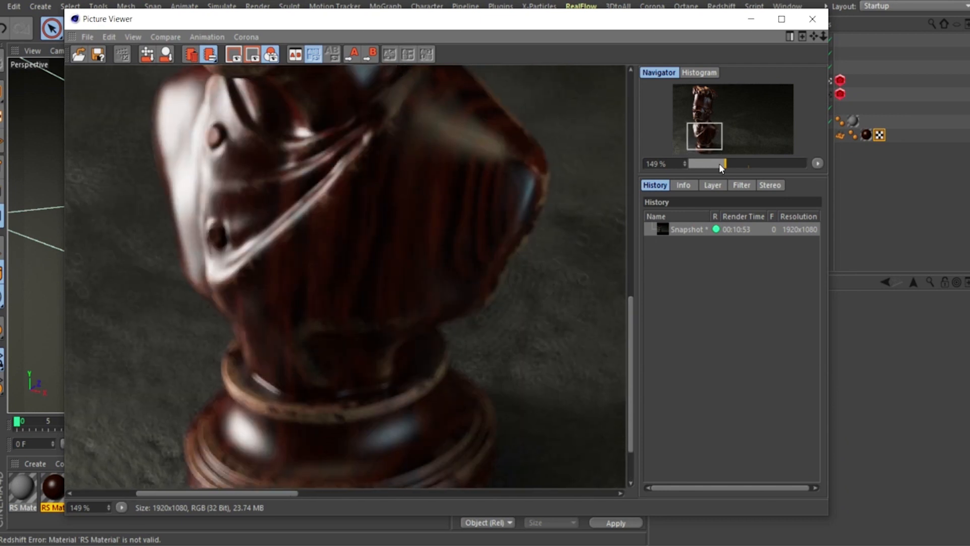
left_click_drag(720, 164, 709, 164)
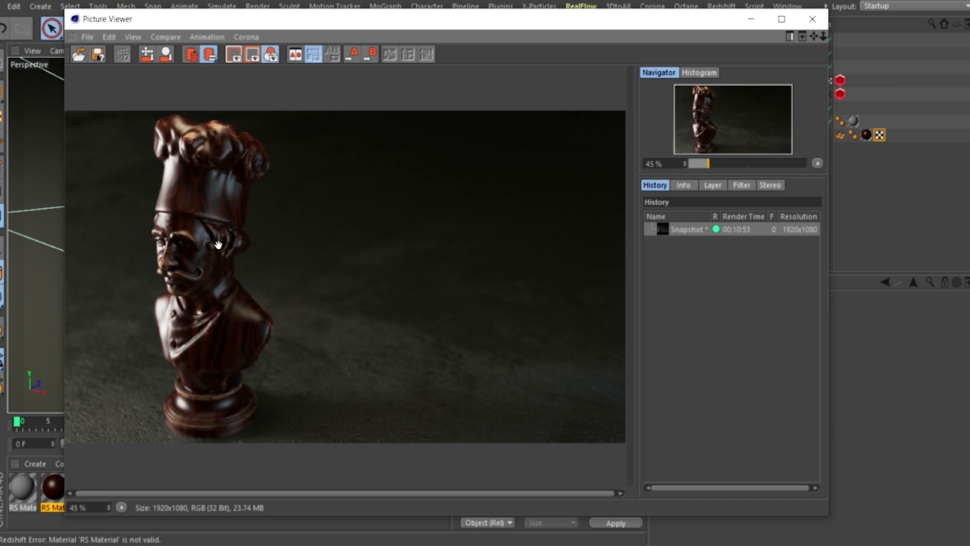
left_click(752, 18)
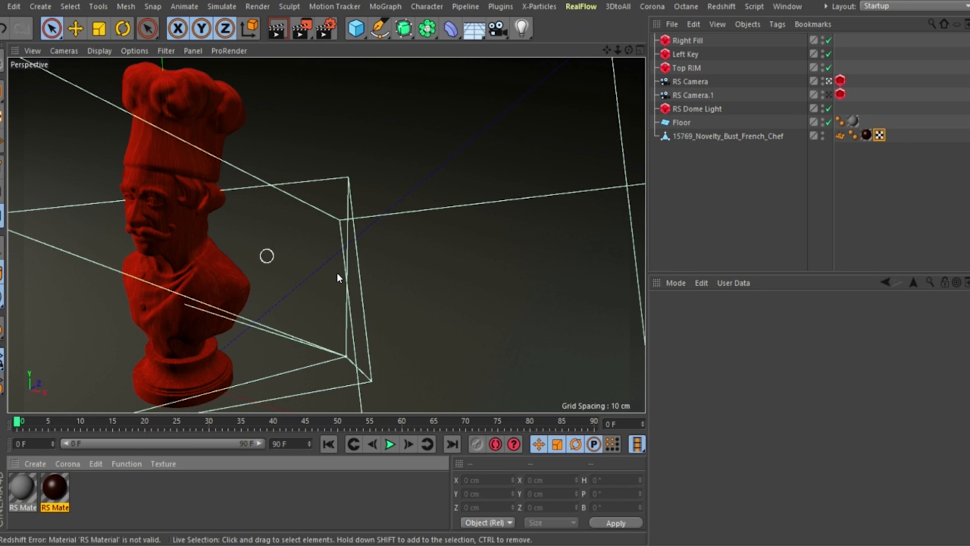
- Leave the RS Camera view and inspect how the lights and cameras are arranged around the bust
left_click(829, 81)
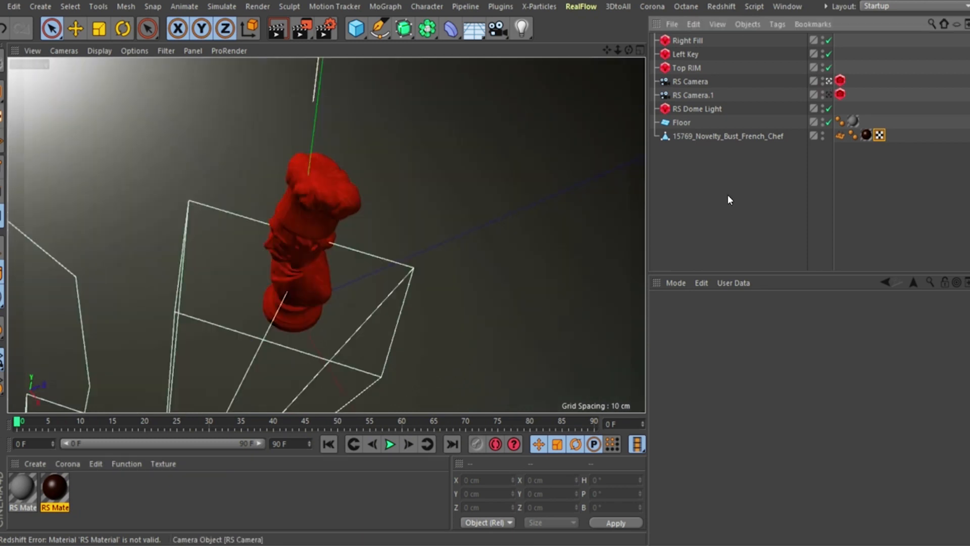
scroll(354, 187, "down", 8)
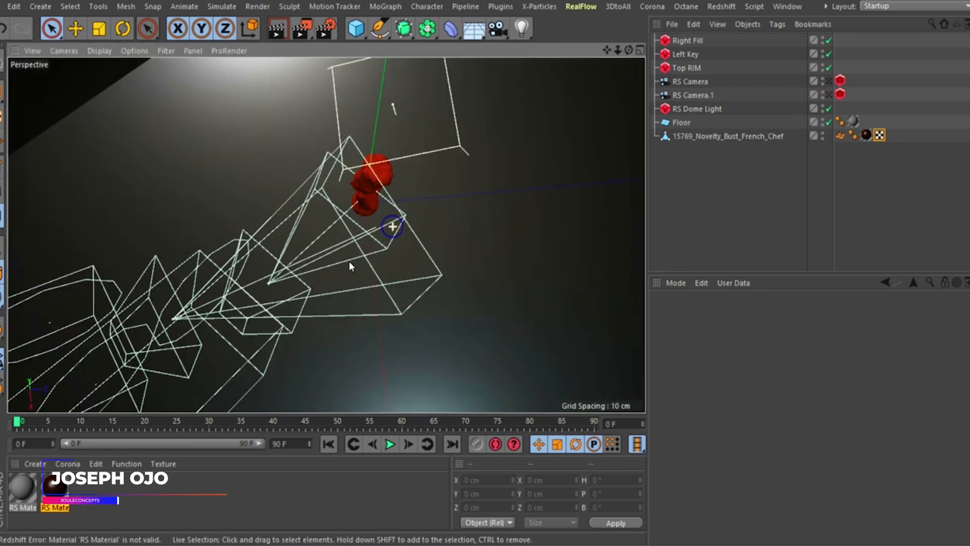
right_click_drag(426, 232, 373, 263, "alt")
left_click_drag(401, 227, 531, 217, "alt")
right_click_drag(390, 221, 455, 128, "alt")
left_click_drag(355, 236, 368, 202, "alt")
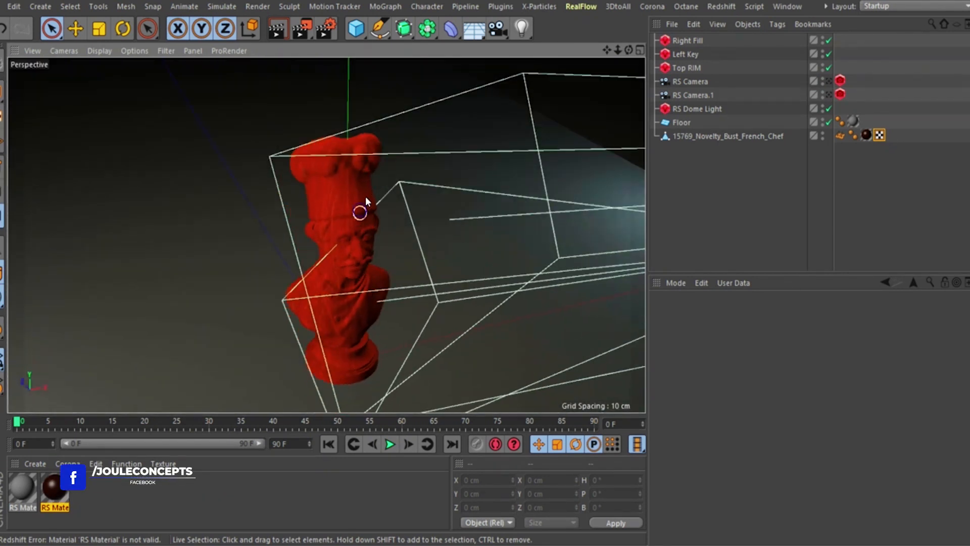
- Inspect the chef bust's face and figure up close and from a distance in the perspective view
scroll(359, 201, "up", 6)
mouse_move(352, 194)
right_mouse_down("alt")
mouse_move(352, 219)
mouse_move(348, 202)
mouse_move(381, 149)
mouse_move(358, 198)
right_mouse_up("alt")
left_click_drag(358, 197, 362, 199, "alt")
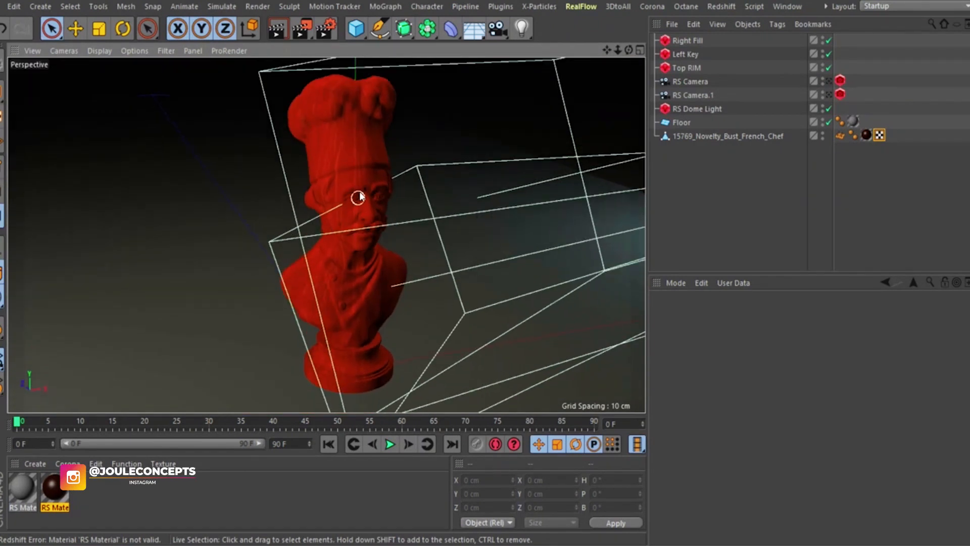
right_click_drag(361, 199, 360, 160, "alt")
left_click_drag(360, 159, 359, 169, "alt")
right_click_drag(360, 169, 397, 124, "alt")
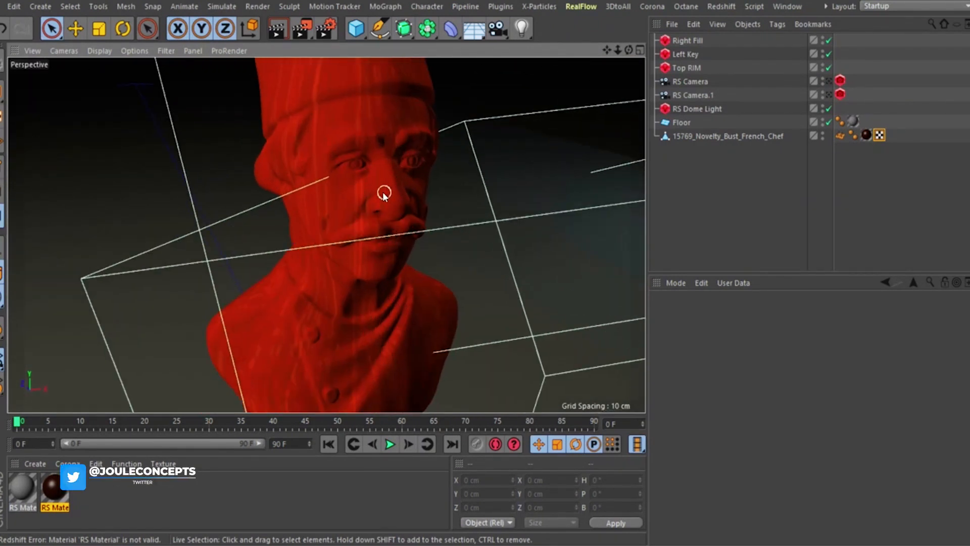
right_click_drag(379, 184, 357, 221, "alt")
left_click_drag(357, 221, 370, 159, "alt")
mouse_move(373, 158)
right_mouse_down("alt")
mouse_move(357, 189)
mouse_move(386, 109)
mouse_move(357, 182)
mouse_move(372, 146)
mouse_move(366, 162)
right_mouse_up("alt")
right_click_drag(351, 221, 359, 165, "alt")
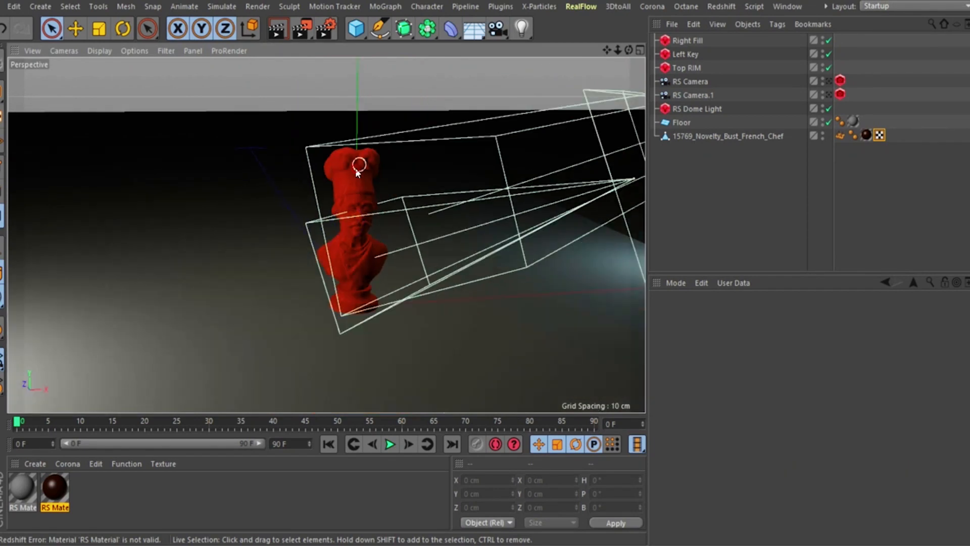
left_click_drag(359, 165, 355, 170, "alt")
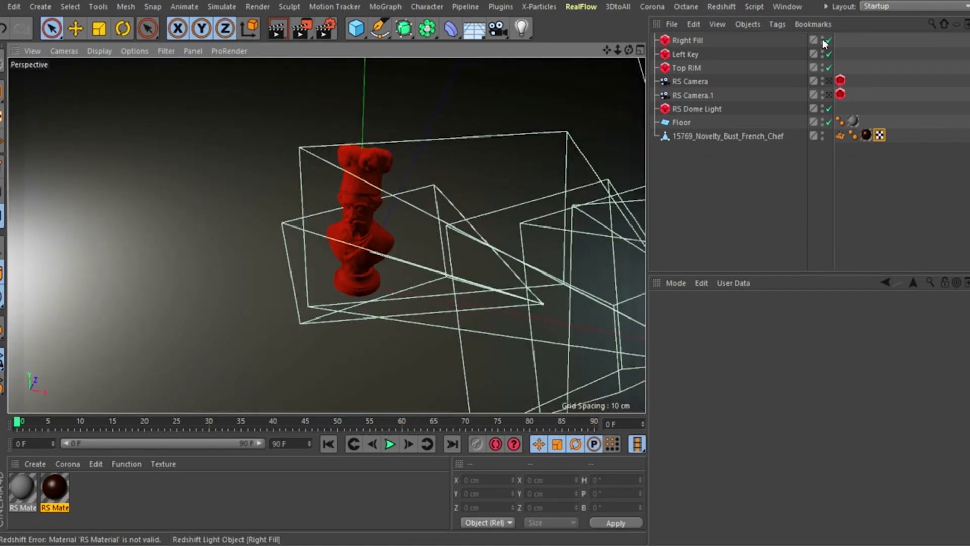
- Disable the Right Fill, Left Key and Top RIM lights and show the RS Dome Light's general settings
left_click_drag(829, 40, 829, 67)
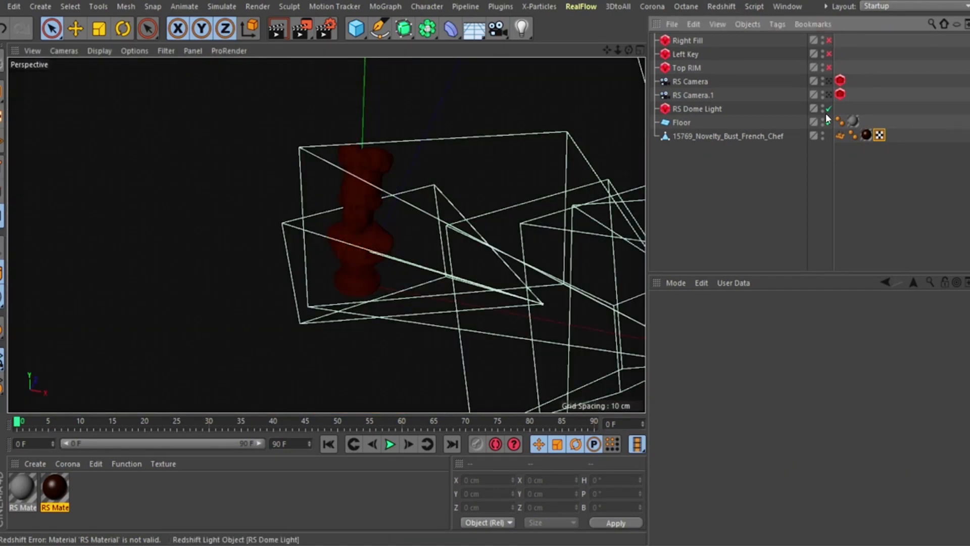
left_click(728, 109)
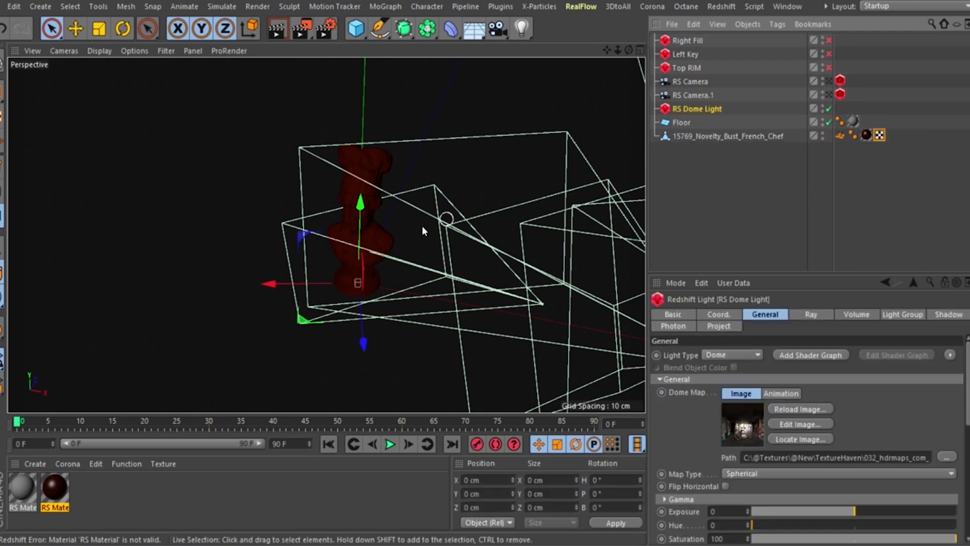
left_click_drag(399, 233, 303, 217, "alt")
- Re-enable the Top RIM, Right Fill and Left Key lights one by one to compare their effect on the bust
left_click(686, 68)
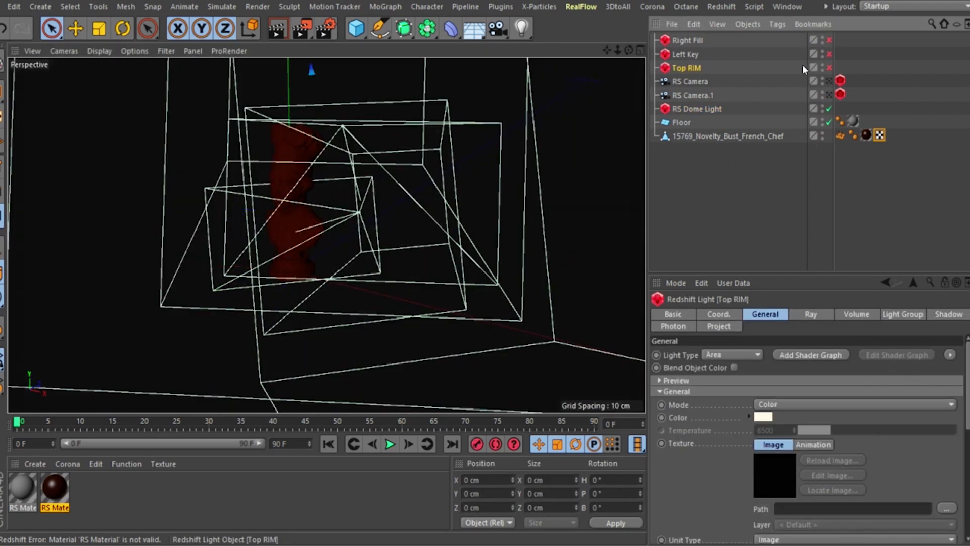
left_click(830, 67)
left_click_drag(501, 189, 462, 145, "alt")
left_click(829, 40)
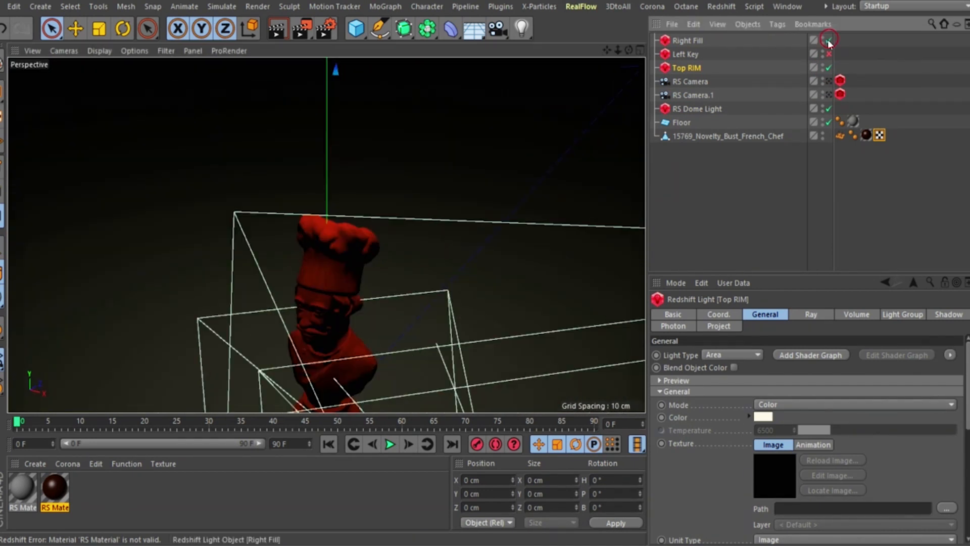
left_click_drag(292, 247, 433, 219, "alt")
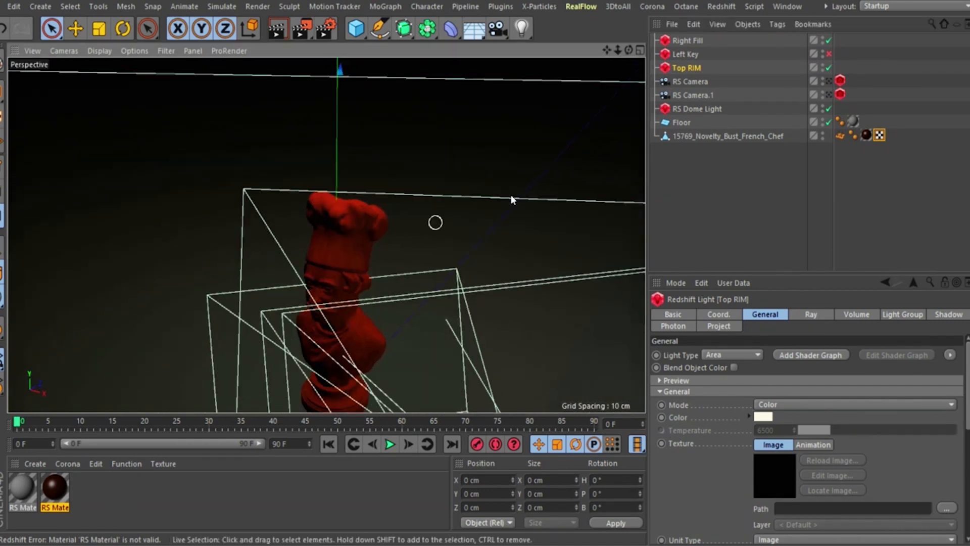
left_click(689, 41)
left_click(830, 53)
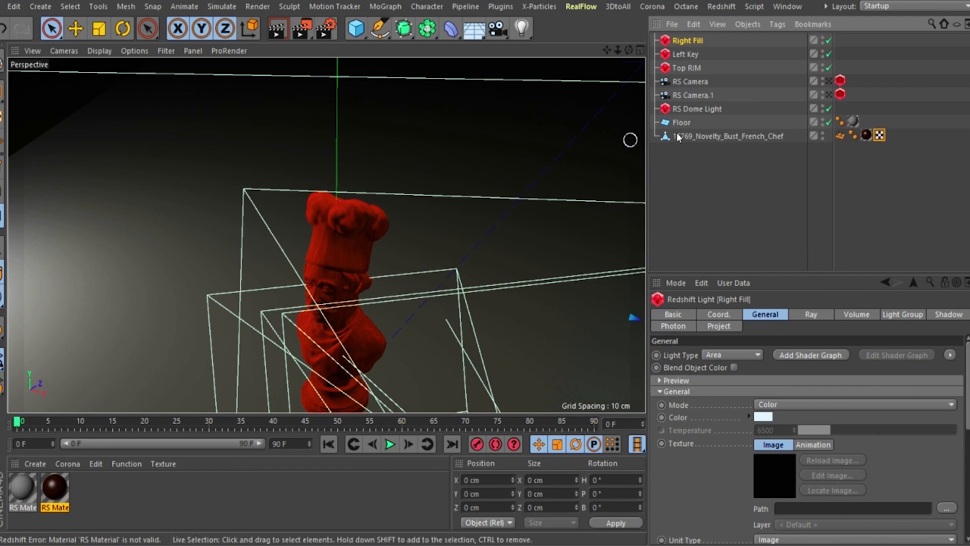
- Look through the RS Camera and set the render output width to 600 pixels with the ratio locked
left_click(828, 81)
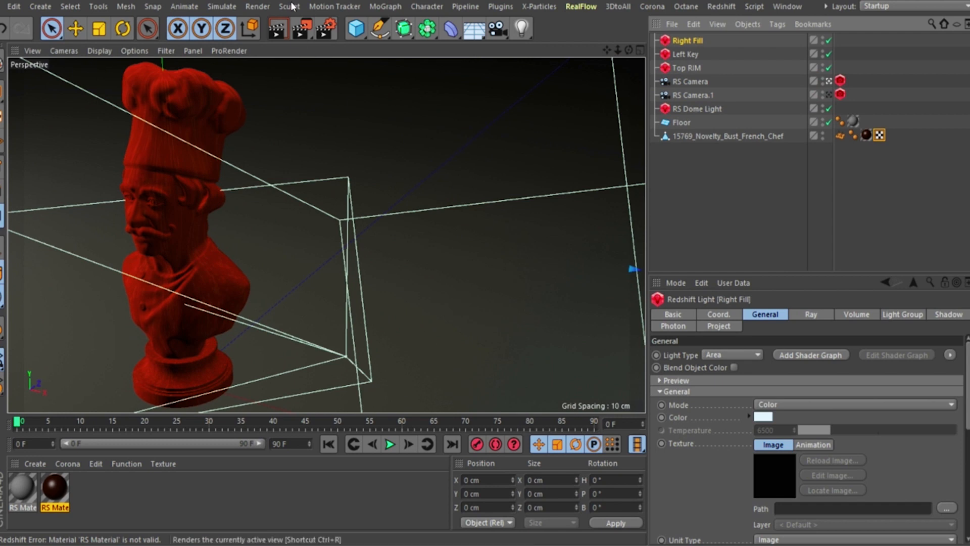
left_click(327, 26)
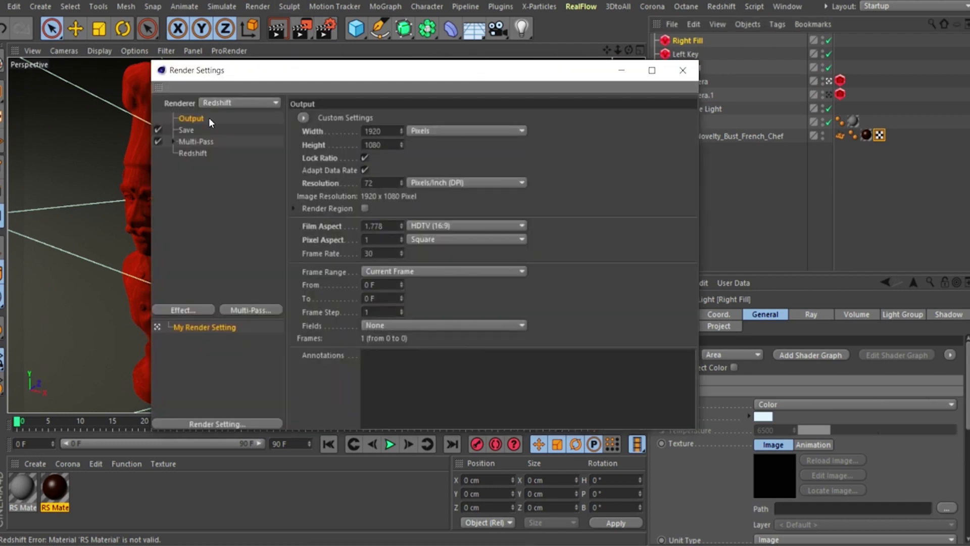
double_click(380, 130)
type("600")
key("Return")
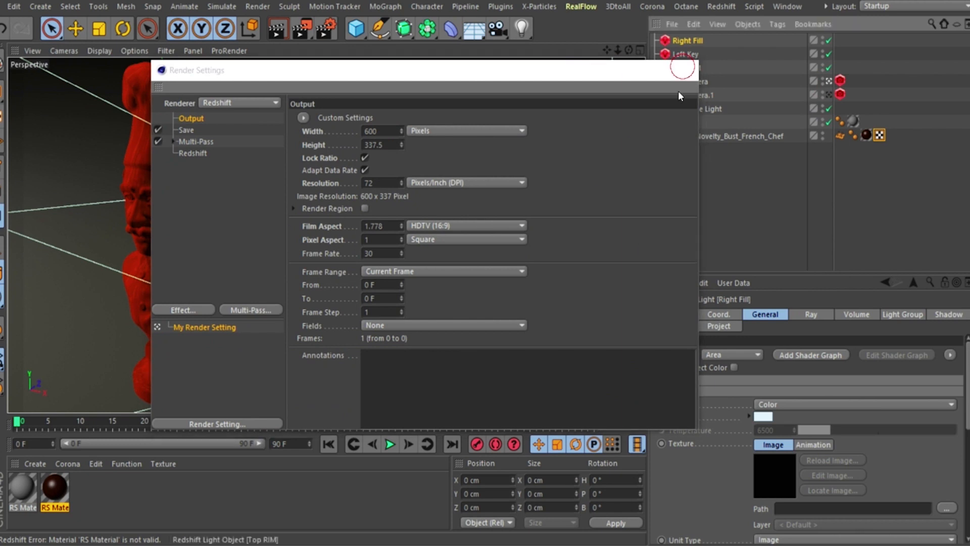
left_click(682, 71)
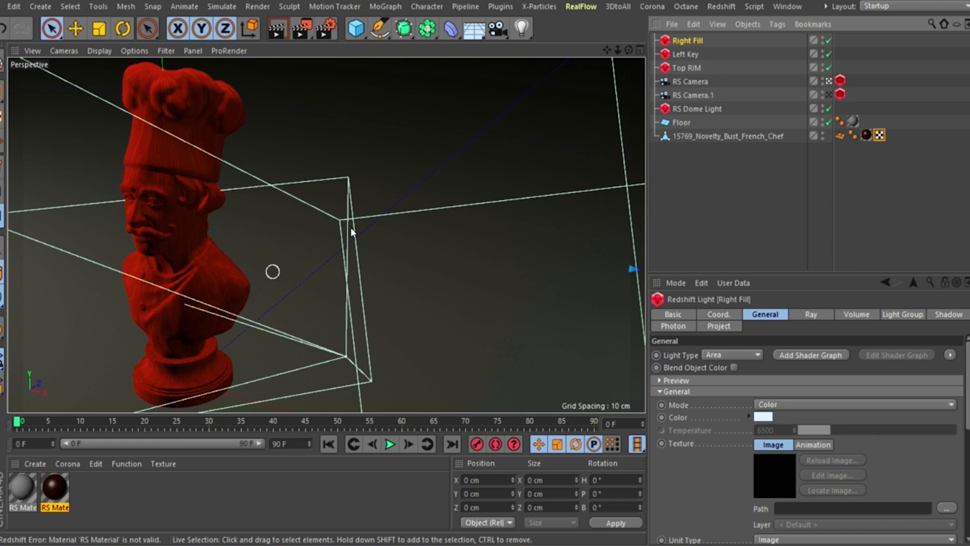
- Turn off bokeh in the RS Camera's Redshift tag and hide both RS cameras in the viewport
left_click(840, 81)
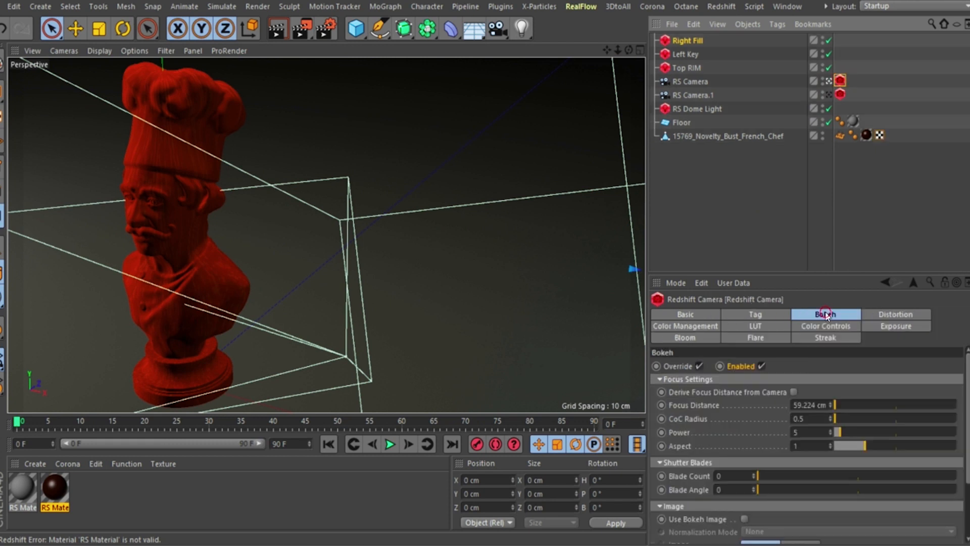
left_click(758, 367)
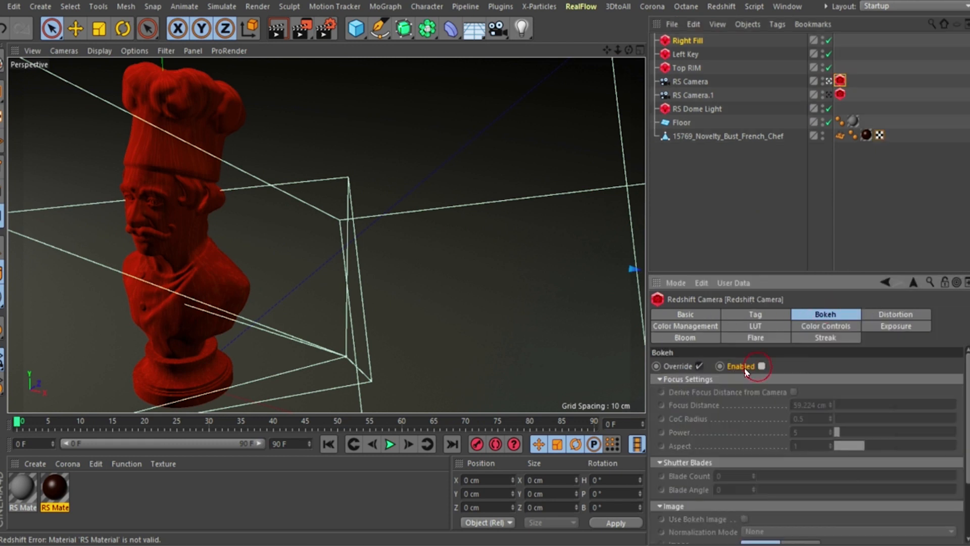
left_click(844, 237)
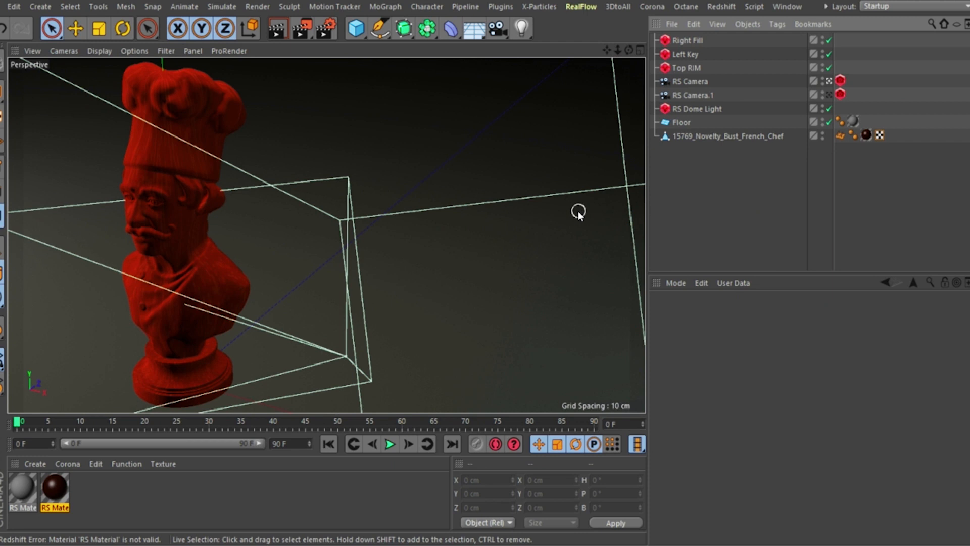
left_click(823, 80)
left_click_drag(823, 80, 823, 94)
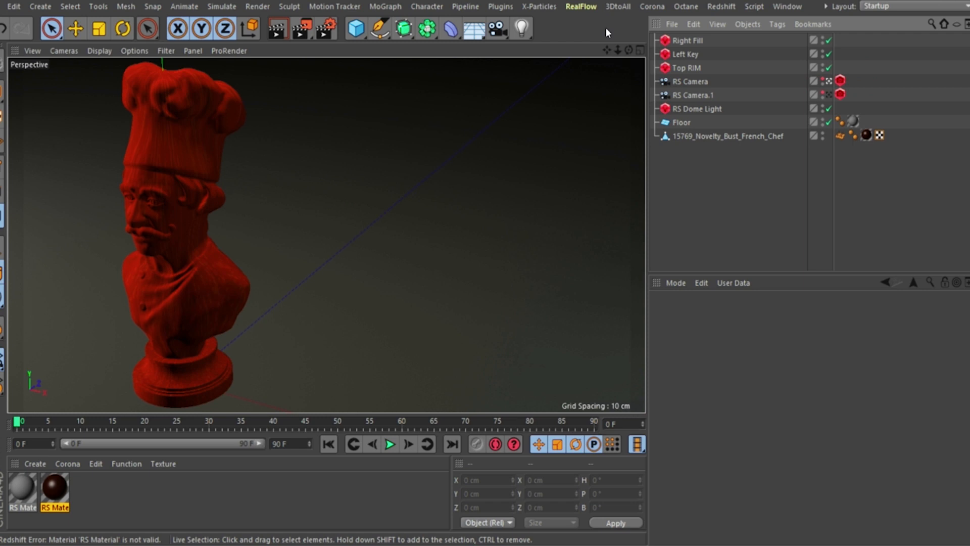
- Open the Redshift RenderView, place its window beside the bust, and enlarge the preview frame
left_click(721, 6)
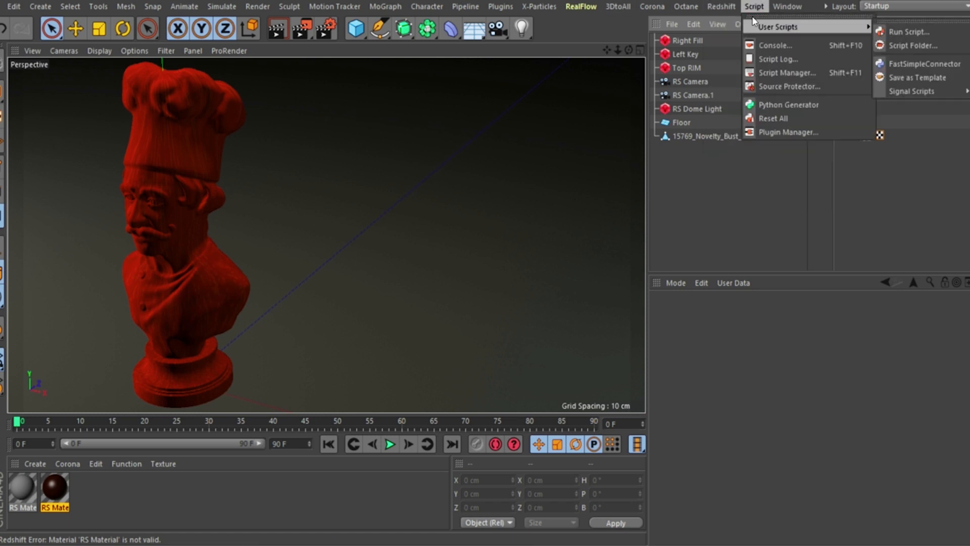
left_click(748, 106)
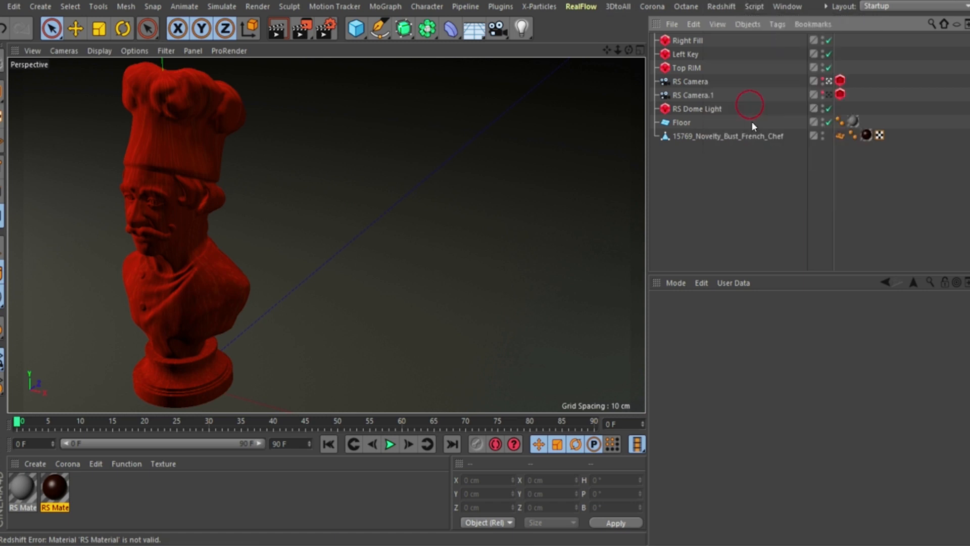
left_click_drag(420, 60, 492, 62)
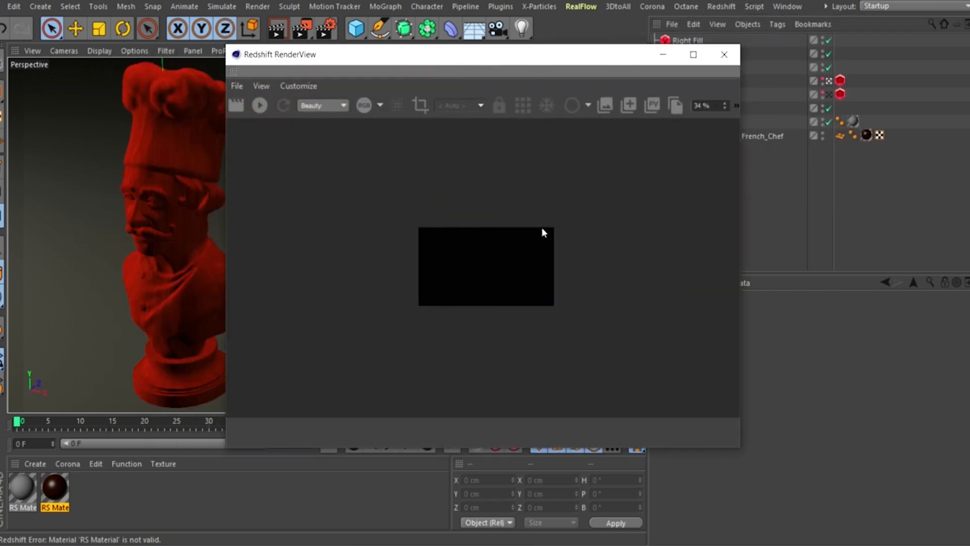
right_click_drag(474, 262, 645, 176, "alt")
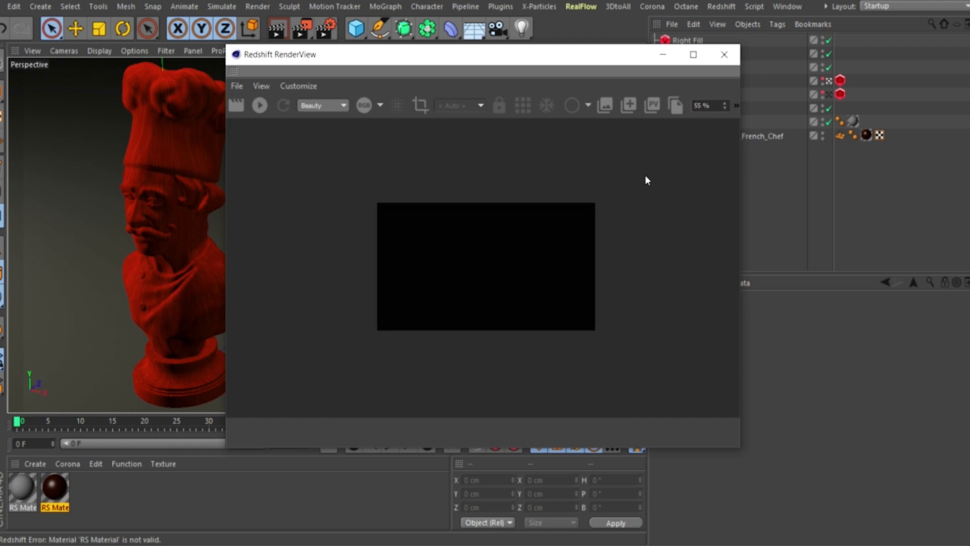
- Create a new standard Redshift material
right_click_drag(505, 259, 765, 161, "alt")
right_click_drag(548, 227, 583, 211, "alt")
left_click_drag(515, 57, 626, 35)
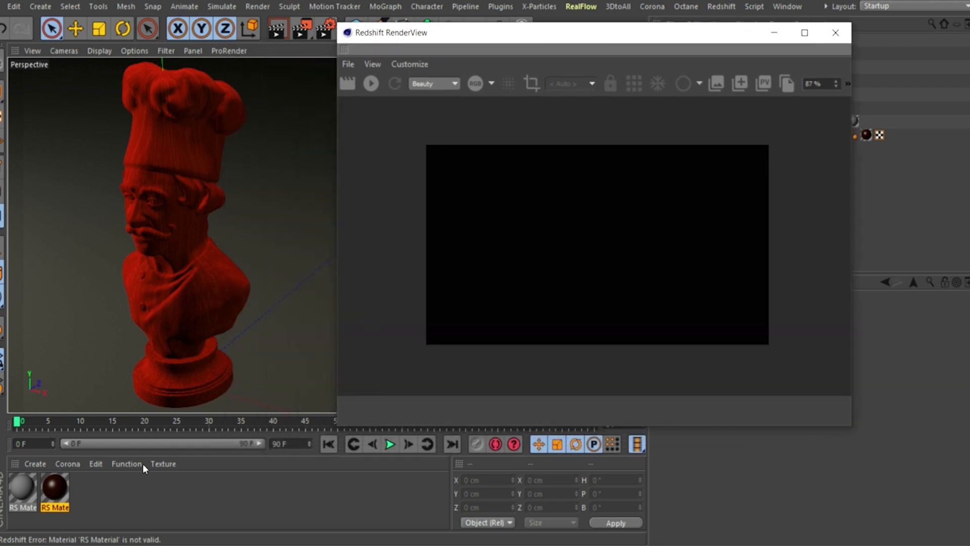
left_click(44, 462)
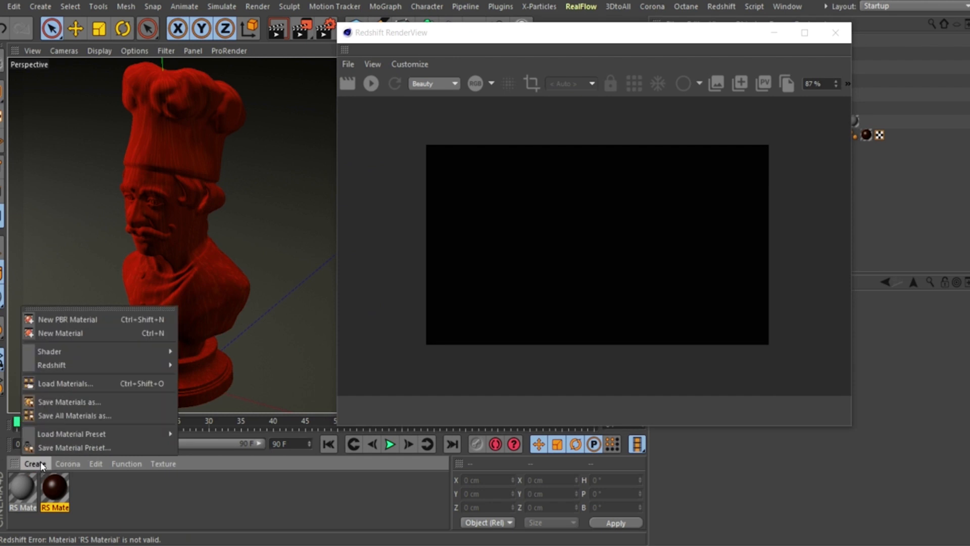
mouse_move(58, 350)
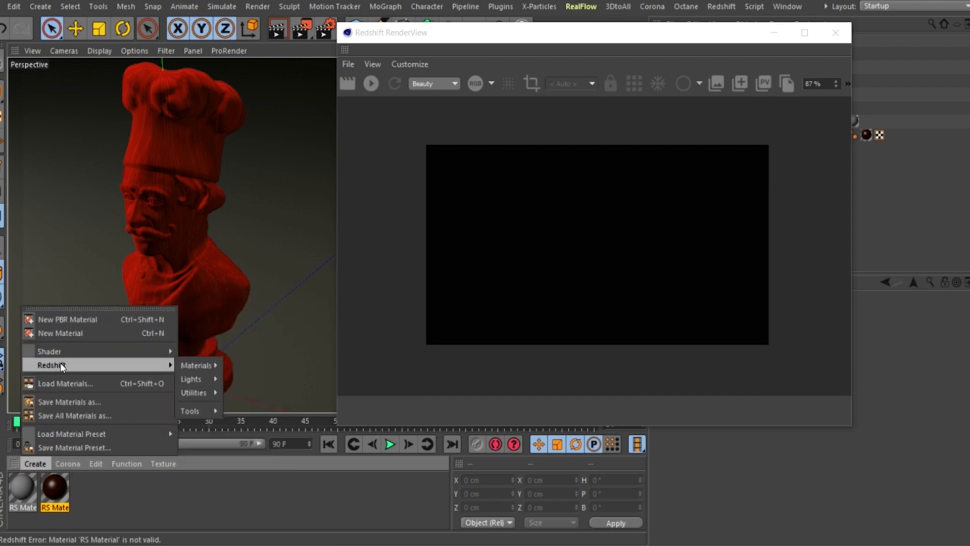
mouse_move(168, 365)
mouse_move(212, 368)
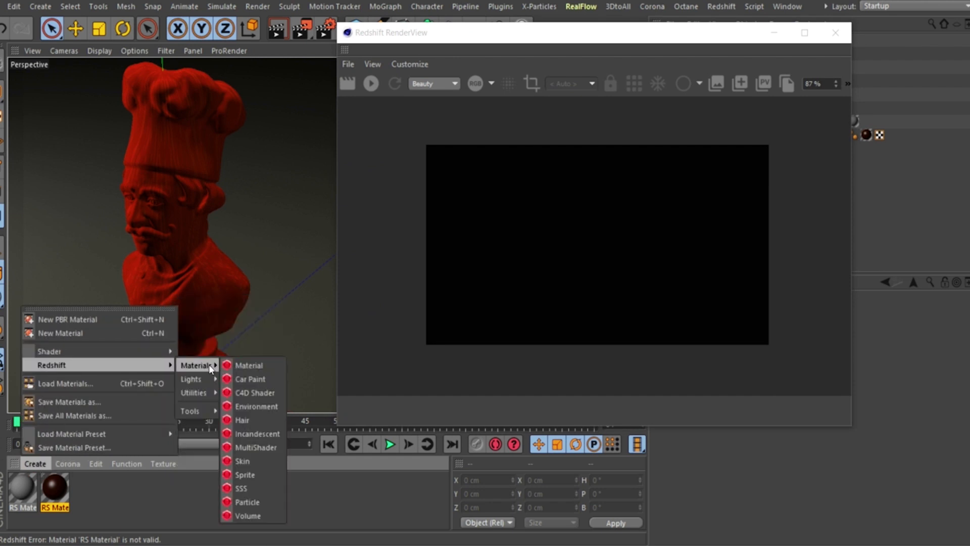
left_click(243, 365)
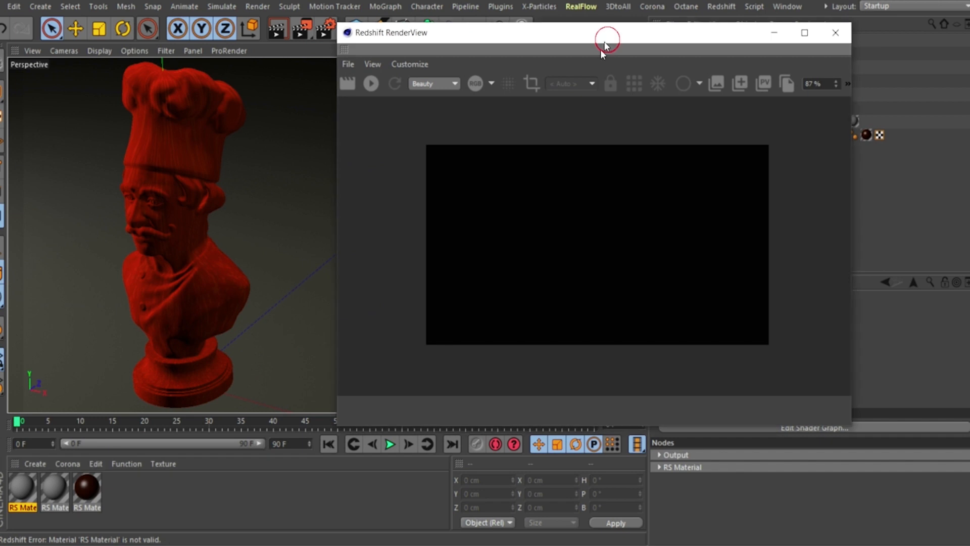
- Move the RenderView window out of the way and replace the chef bust's material with the new grey one
left_click_drag(559, 26, 268, 529)
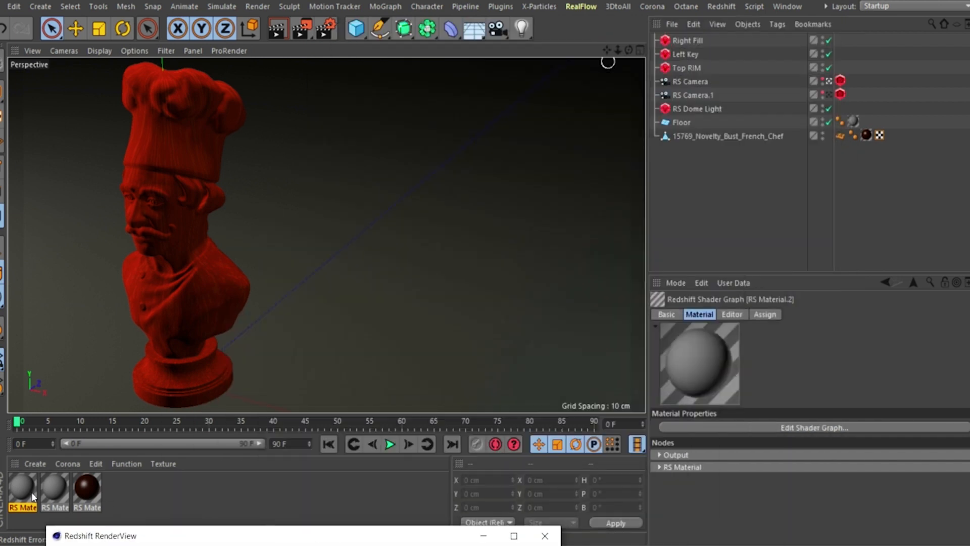
left_click_drag(31, 492, 36, 467)
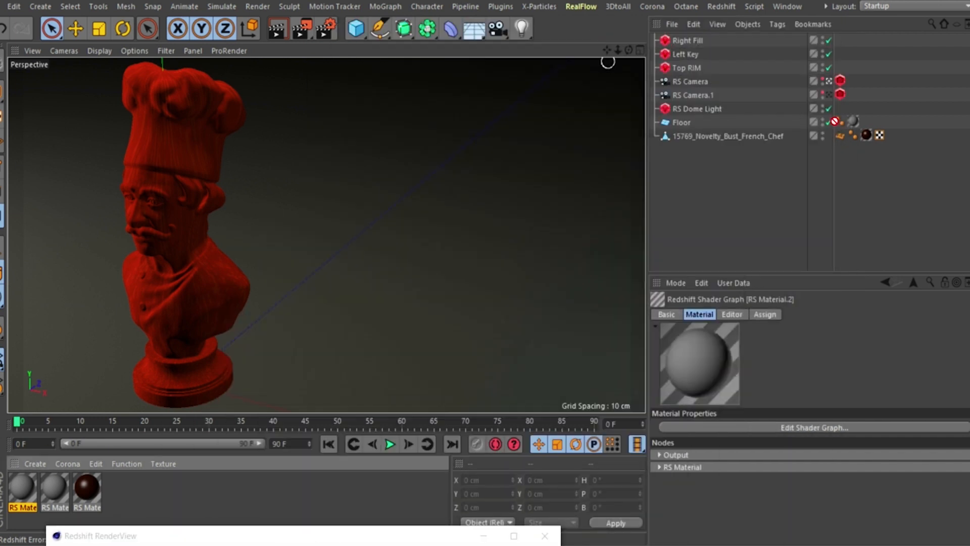
left_click_drag(833, 121, 867, 137)
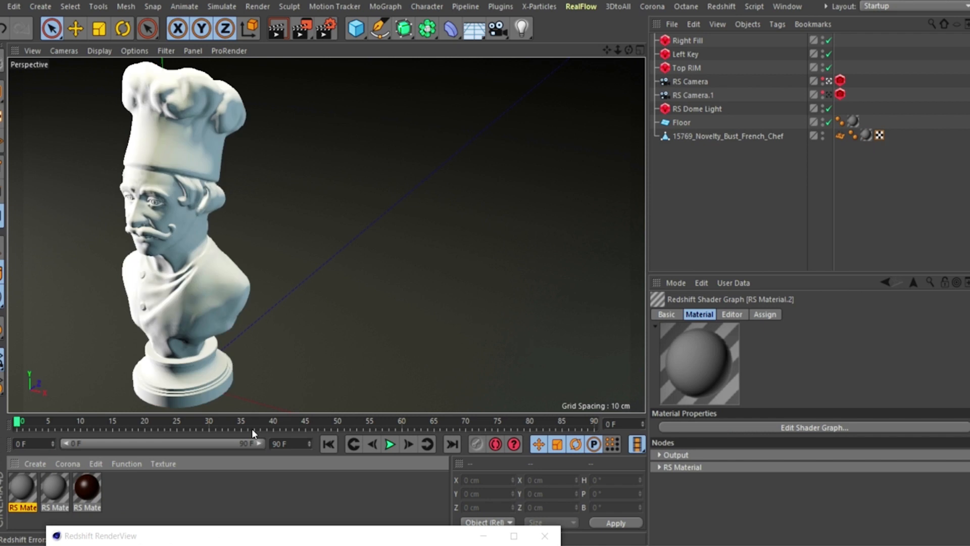
- Rename the new Redshift material to "Curvature test"
double_click(24, 507)
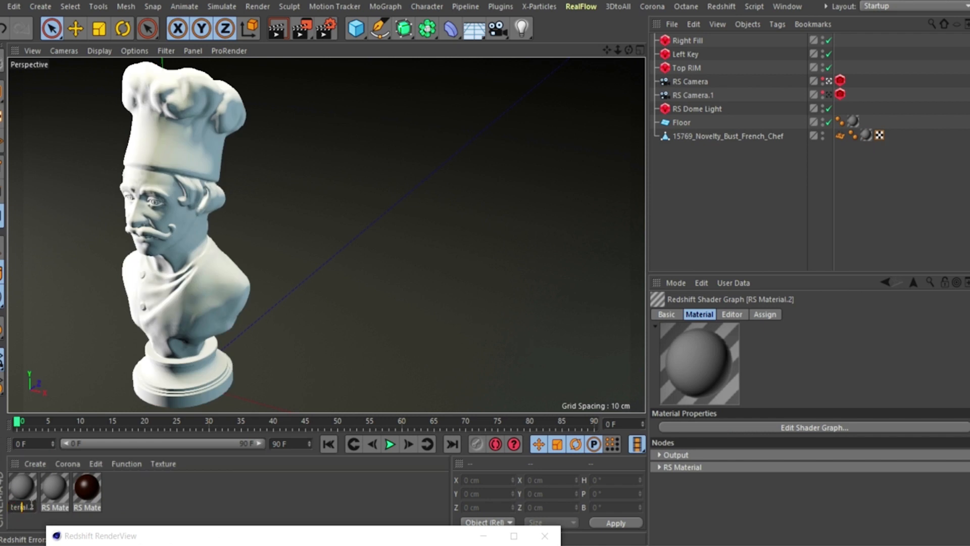
key("ctrl+a")
type("c")
type("t")
key("Return")
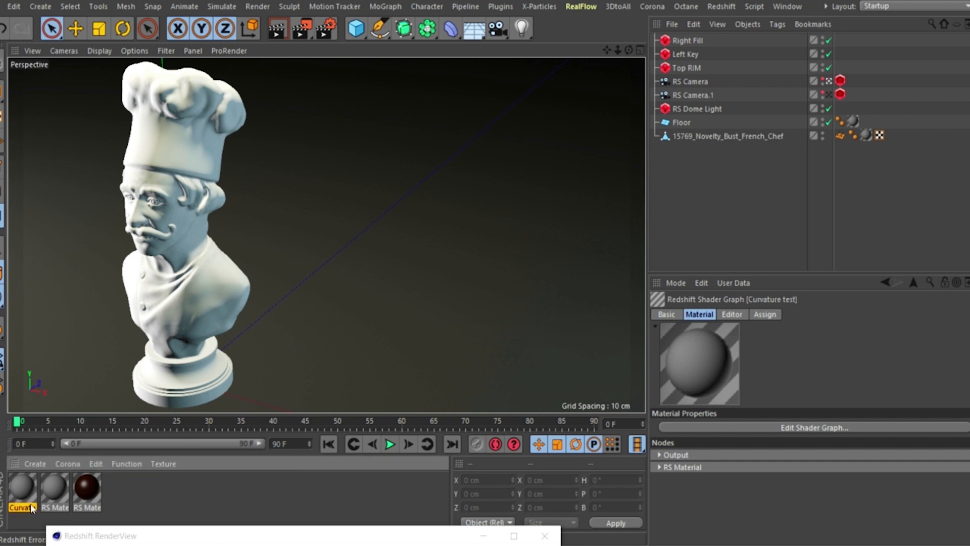
- Check the material on the bust's texture tag, place the RenderView over the viewport and start the live preview render
left_click_drag(280, 530, 325, 132)
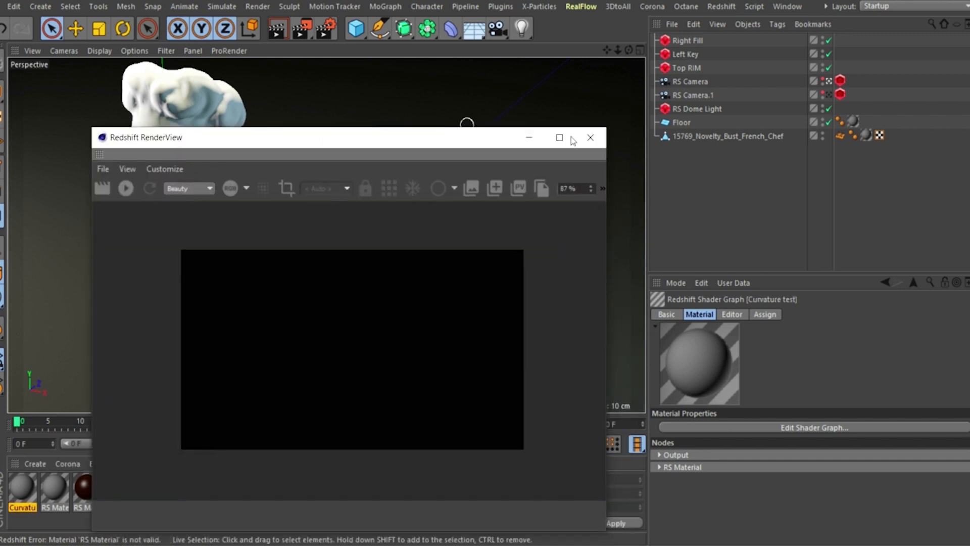
left_click(867, 135)
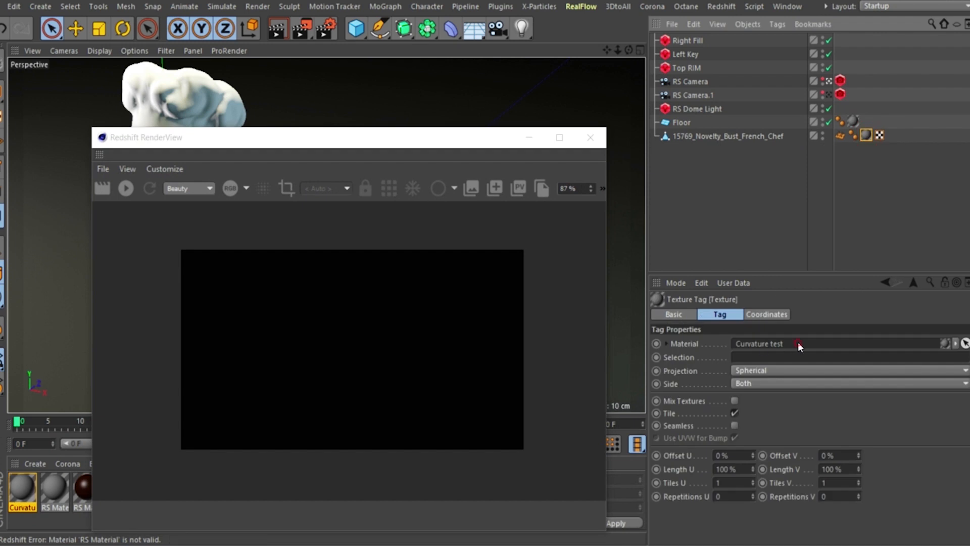
left_click_drag(401, 147, 437, 69)
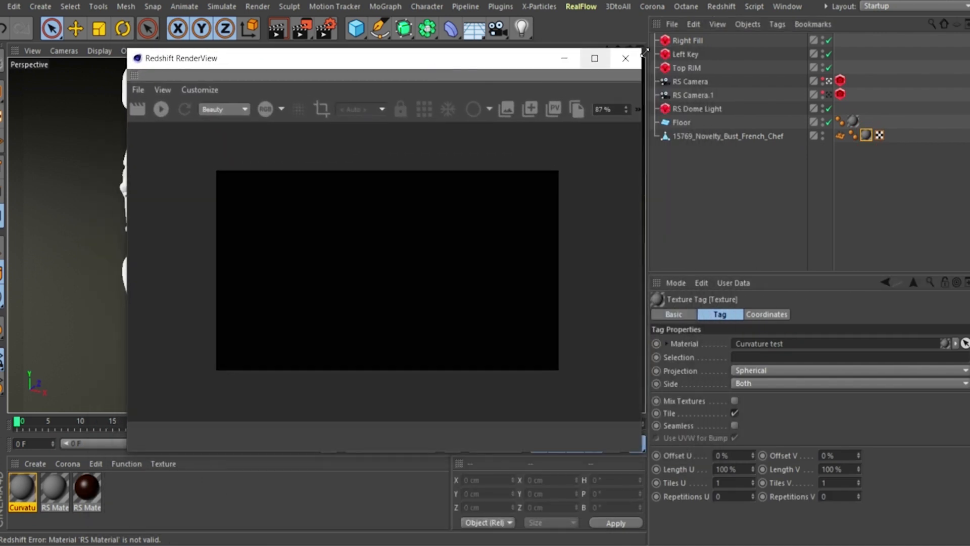
left_click_drag(528, 65, 504, 62)
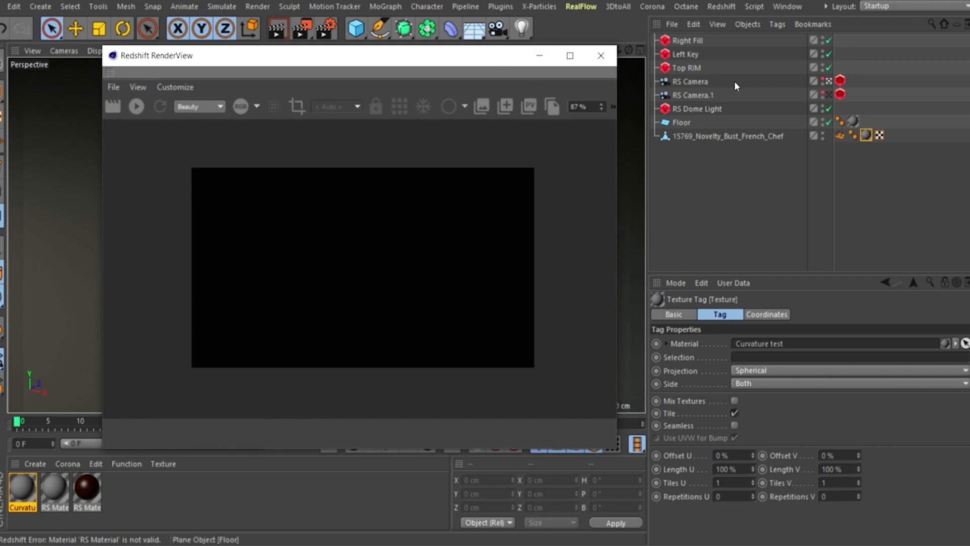
left_click(137, 107)
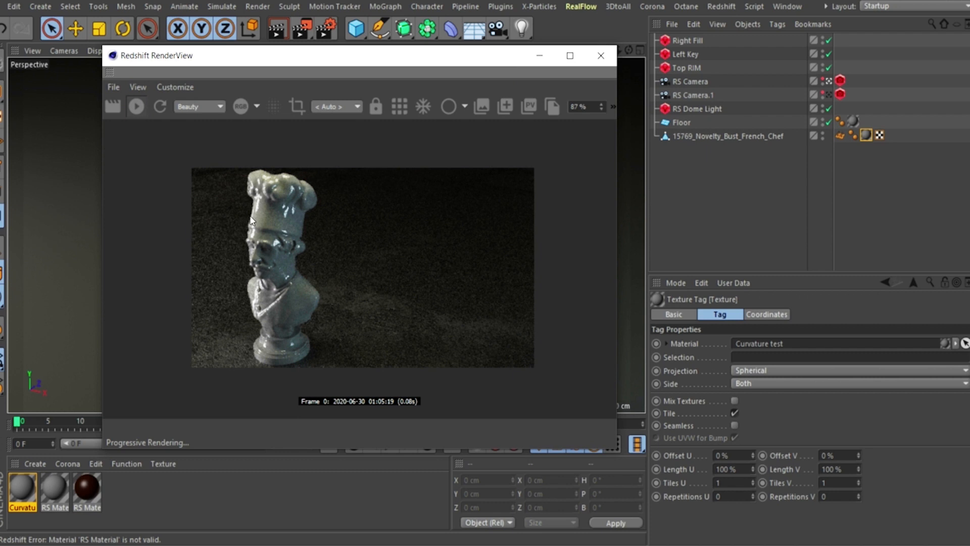
- Open the Curvature test material's shader graph and arrange its window beside the RenderView
double_click(23, 488)
left_click_drag(363, 16, 765, 14)
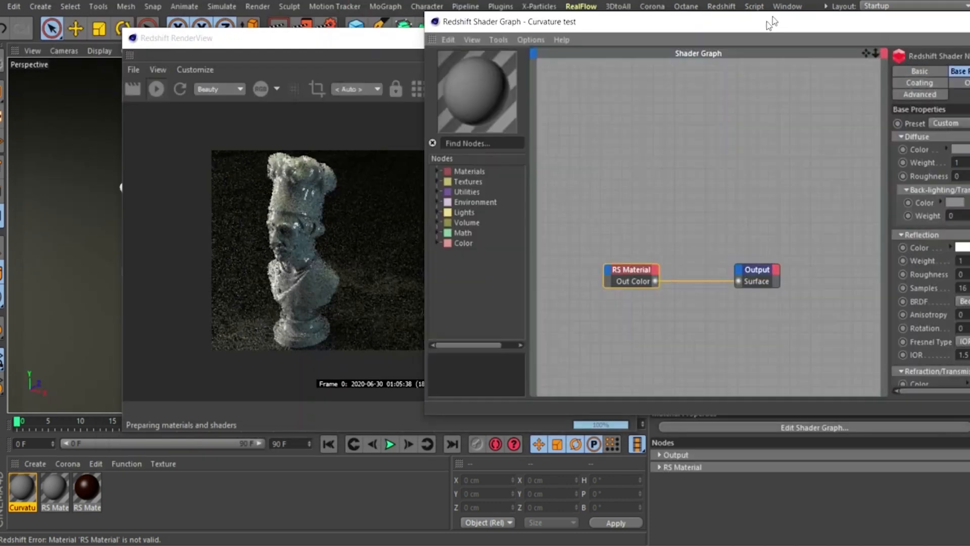
left_click_drag(348, 38, 670, 55)
left_click(709, 18)
left_click_drag(709, 18, 260, 23)
left_click_drag(704, 52, 800, 1)
- Enlarge the bust in the render preview and set a render region tightly enclosing it from hat to base
scroll(790, 197, "up", 5)
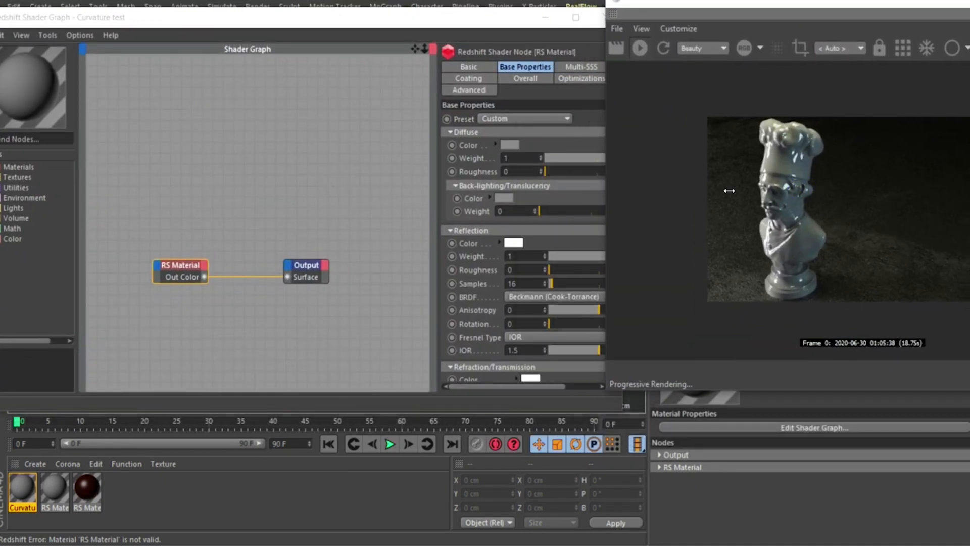
right_click_drag(821, 165, 862, 168, "alt")
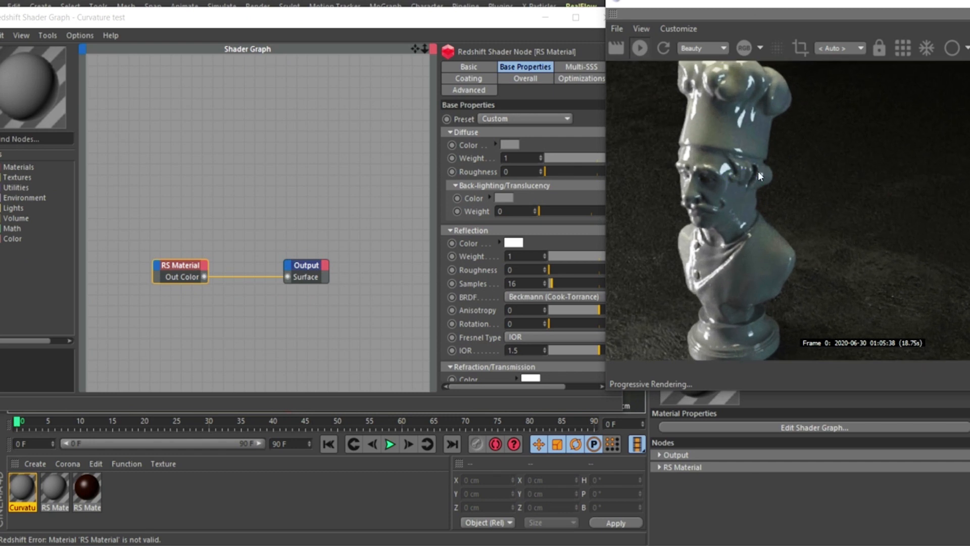
middle_click_drag(716, 178, 743, 183, "alt")
right_click_drag(756, 195, 710, 194, "alt")
middle_click_drag(788, 168, 768, 162, "alt")
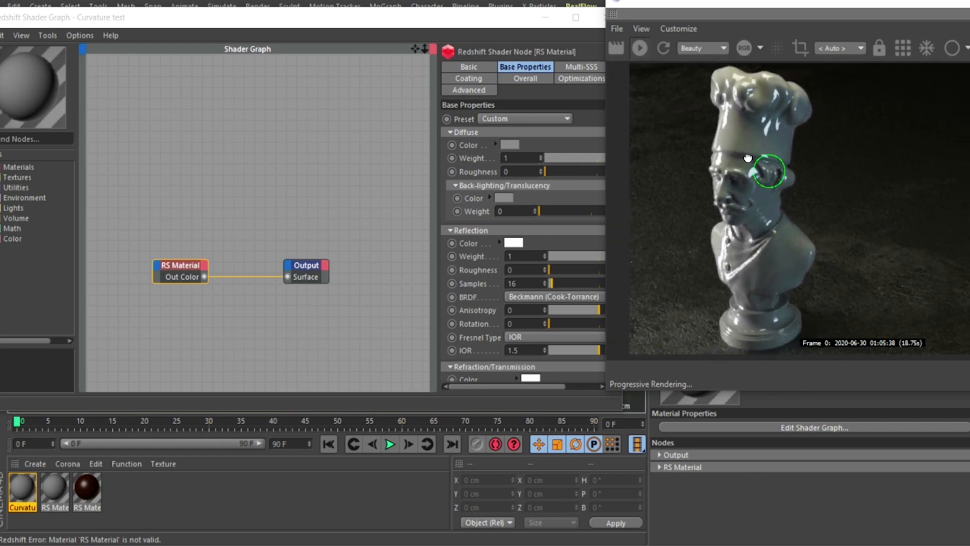
left_click_drag(909, 6, 722, 3)
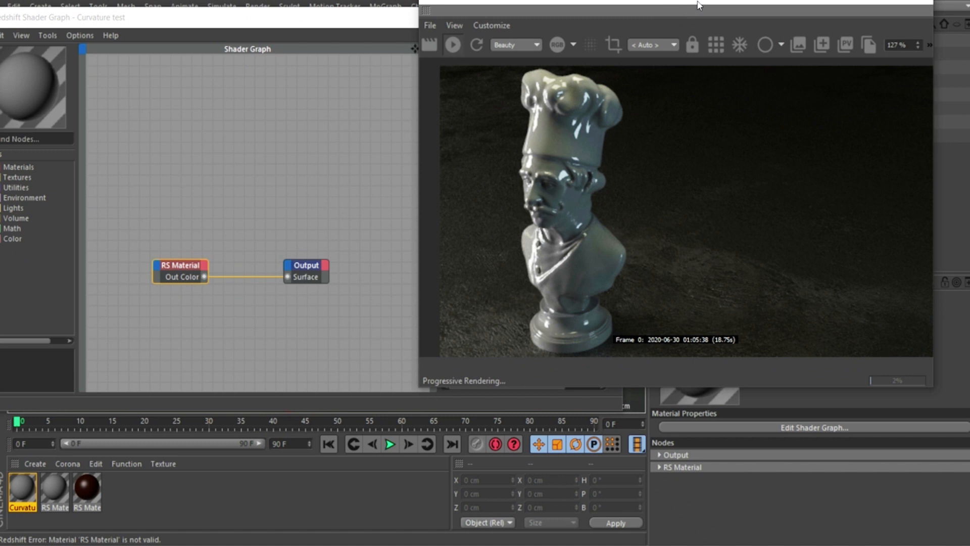
left_click_drag(687, 1, 752, 14)
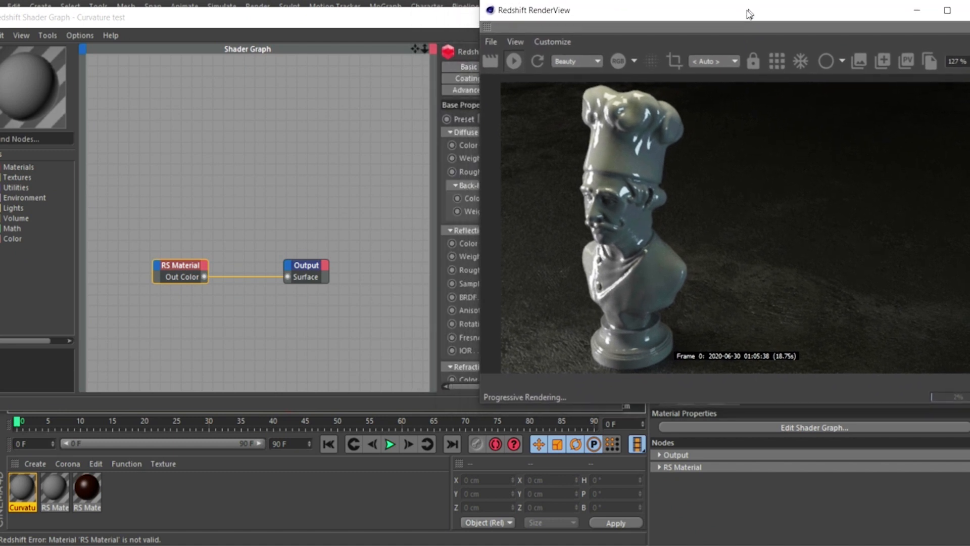
left_click(675, 65)
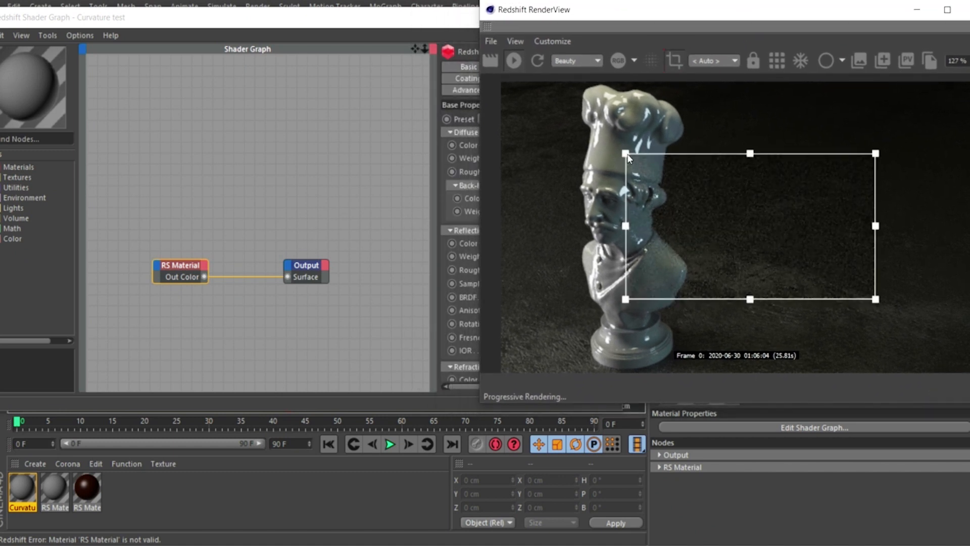
left_click_drag(627, 155, 567, 85)
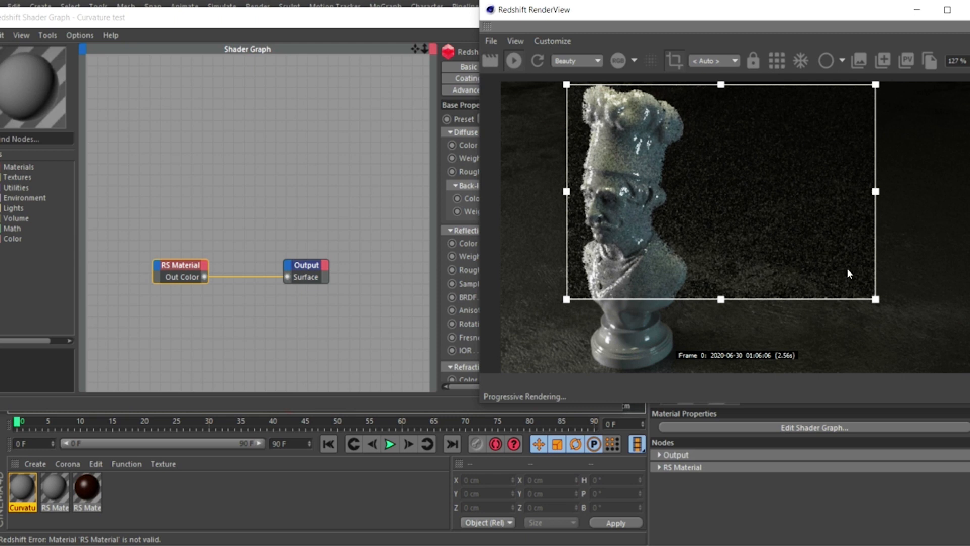
left_click_drag(876, 299, 699, 372)
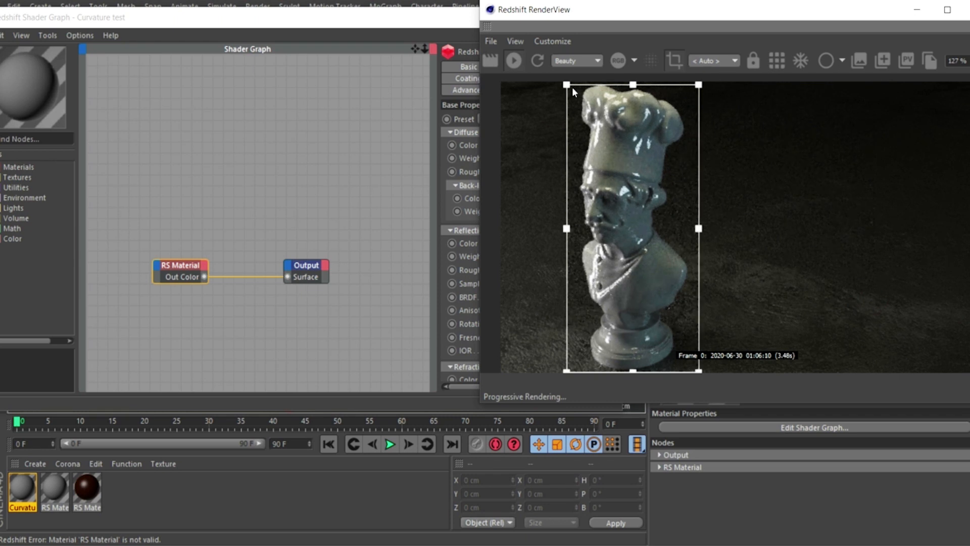
left_click_drag(567, 85, 566, 84)
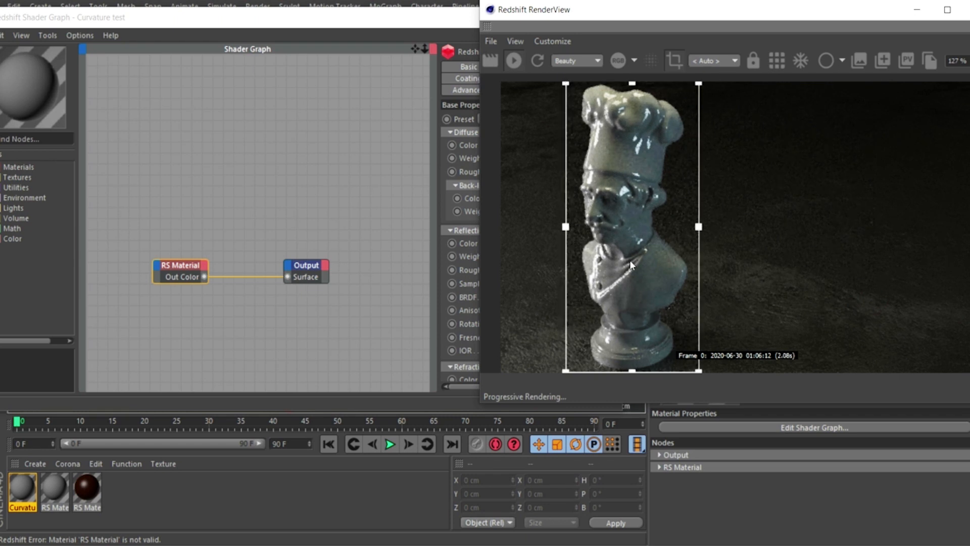
- Frame the whole render region in the preview and place the RenderView and shader graph windows side by side
right_click_drag(666, 227, 715, 213, "alt")
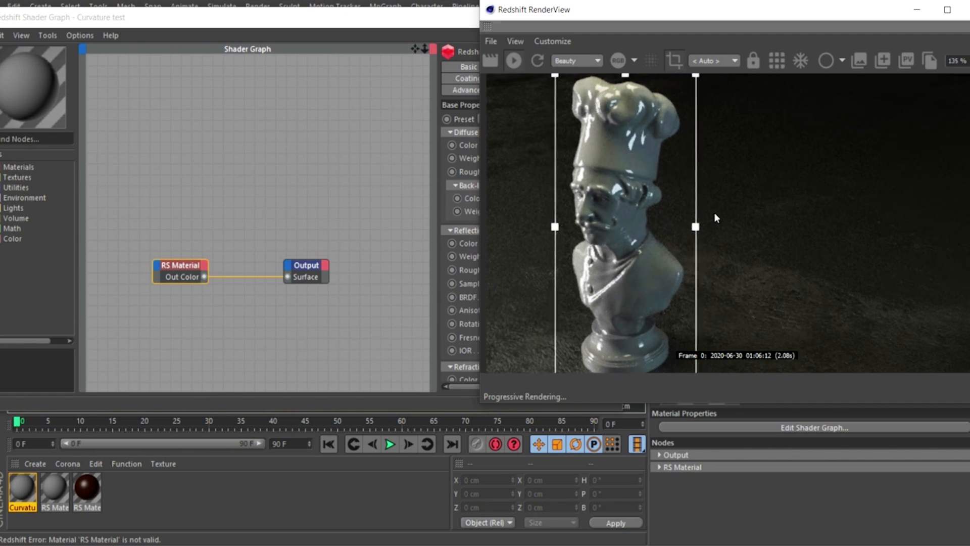
middle_click_drag(657, 211, 677, 213, "alt")
right_click_drag(677, 213, 639, 225, "alt")
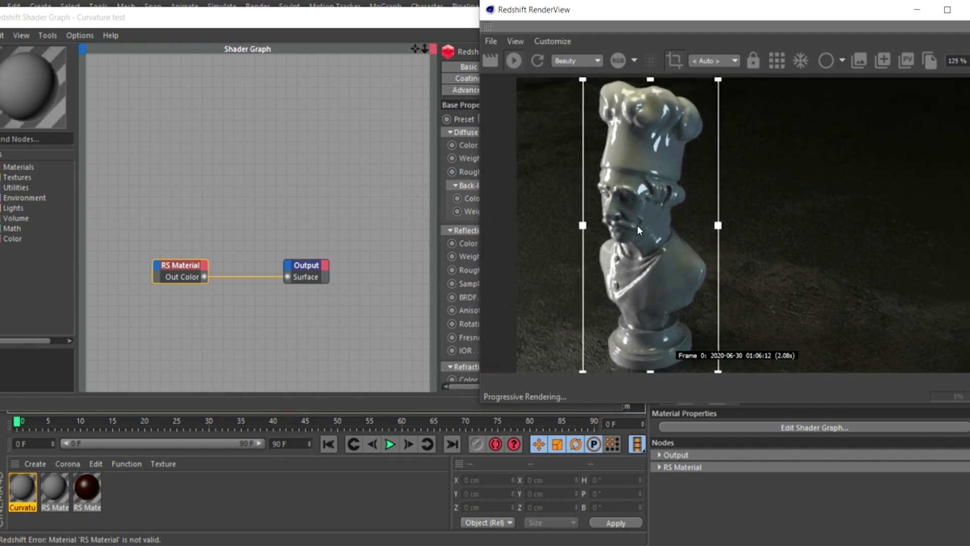
mouse_move(653, 221)
middle_mouse_down("alt")
mouse_move(662, 208)
mouse_move(657, 216)
middle_mouse_up("alt")
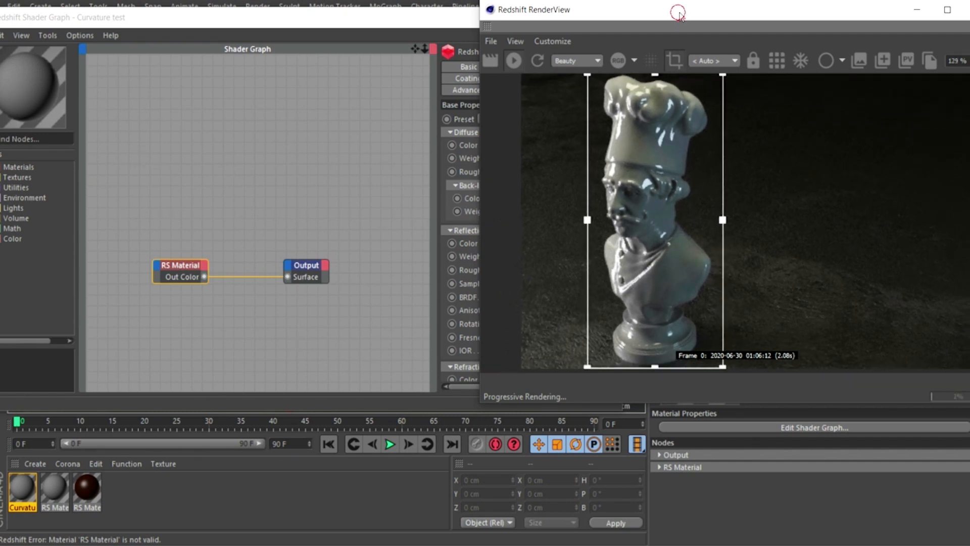
left_click_drag(676, 11, 697, 32)
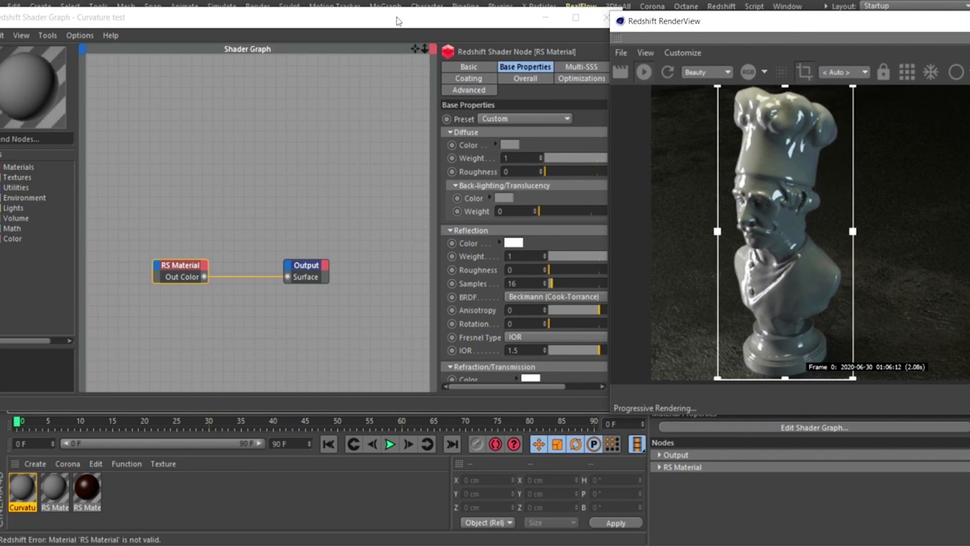
left_click_drag(398, 21, 416, 23)
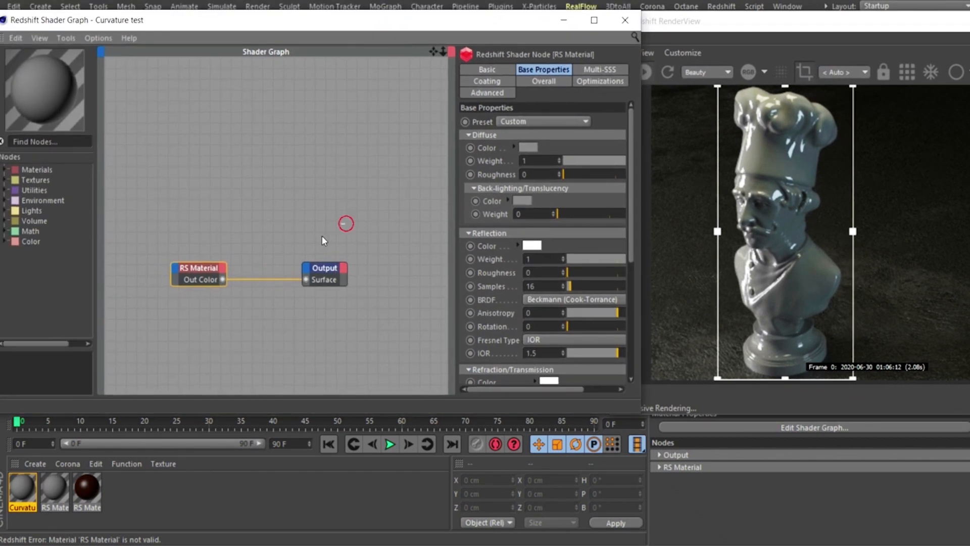
- Move the RS Material and Output nodes up towards the graph's centre, with the RS Material node slightly above Output
key("ctrl+a")
left_click_drag(325, 277, 384, 217)
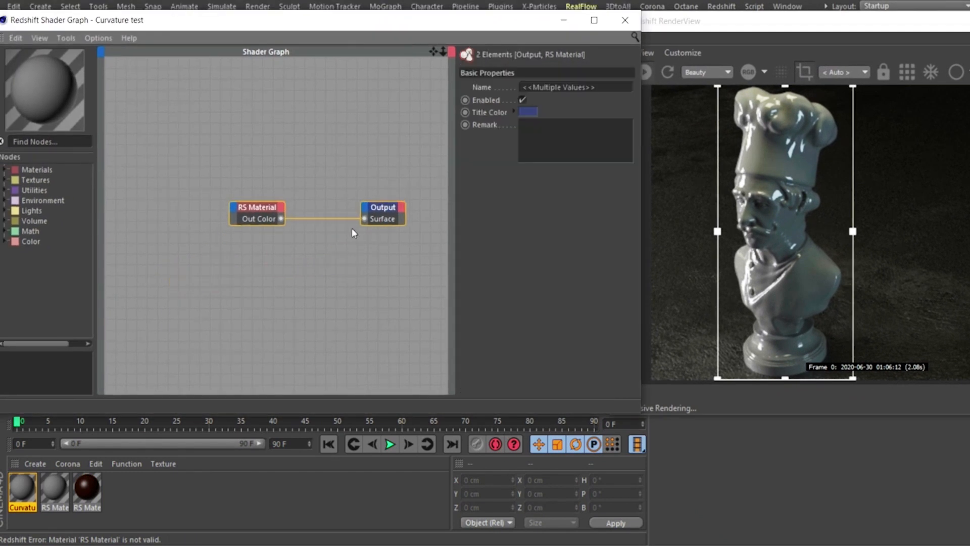
left_click(274, 212)
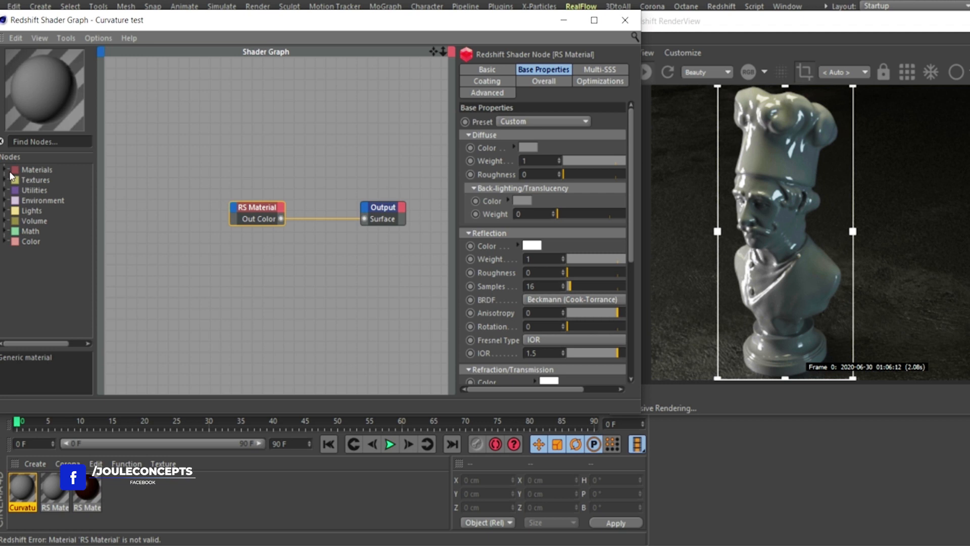
left_click_drag(256, 208, 246, 195)
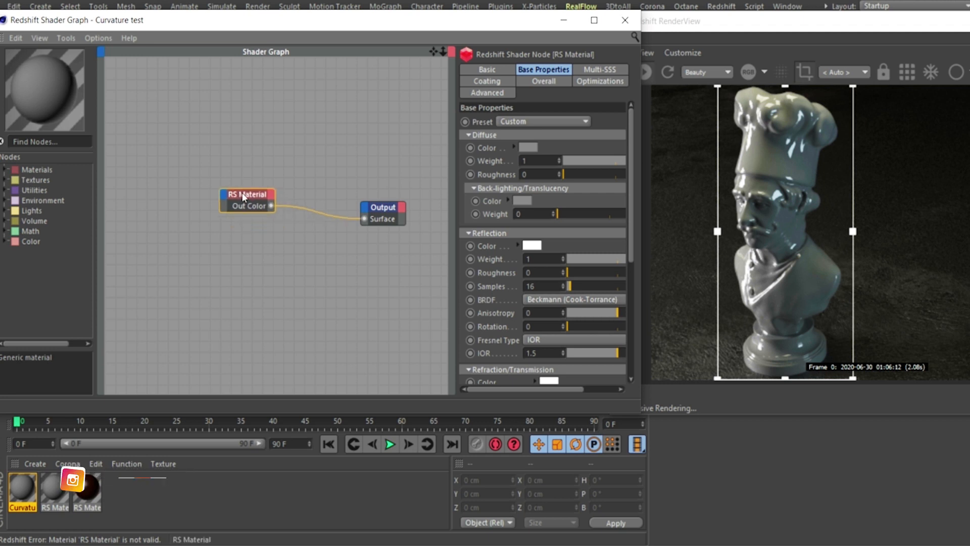
- Rename the RS Material node connected to the Output as "base color"
left_click(488, 70)
double_click(565, 123)
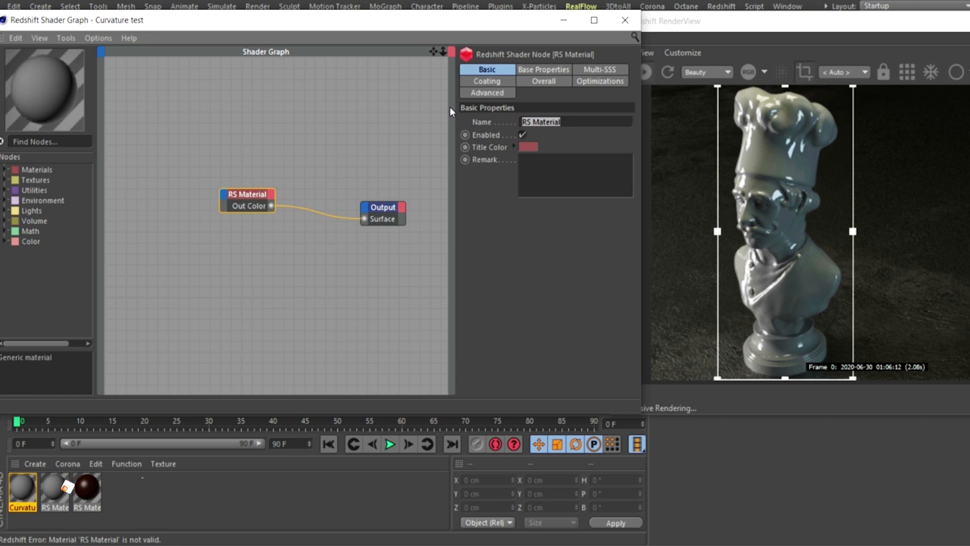
type("b")
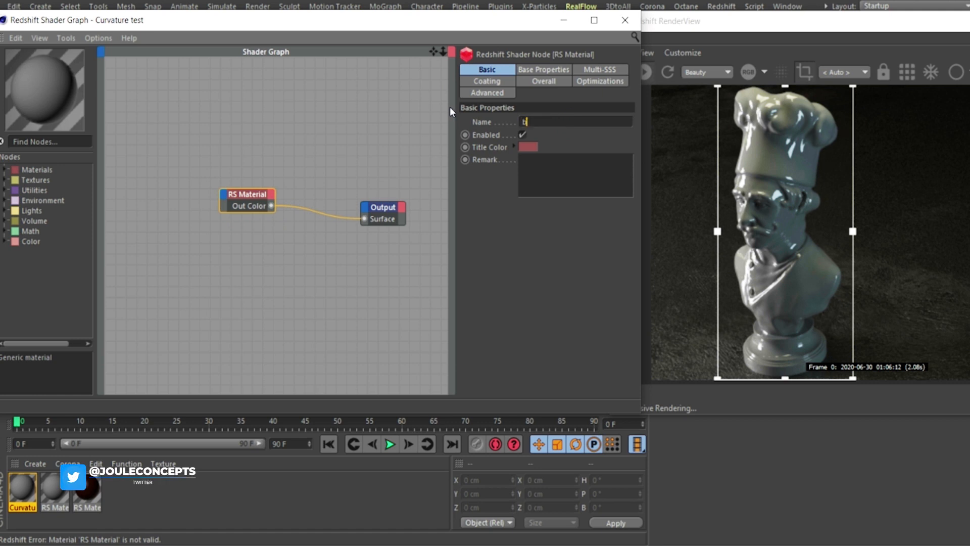
type("ase color")
- Add a second Material node above the existing one and name it "Revealing"
left_click(33, 171)
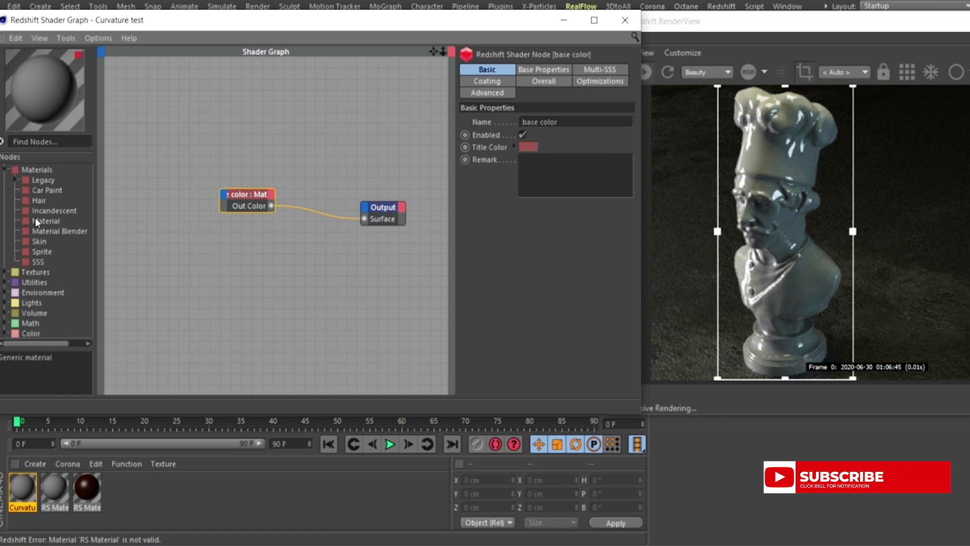
left_click_drag(35, 219, 229, 140)
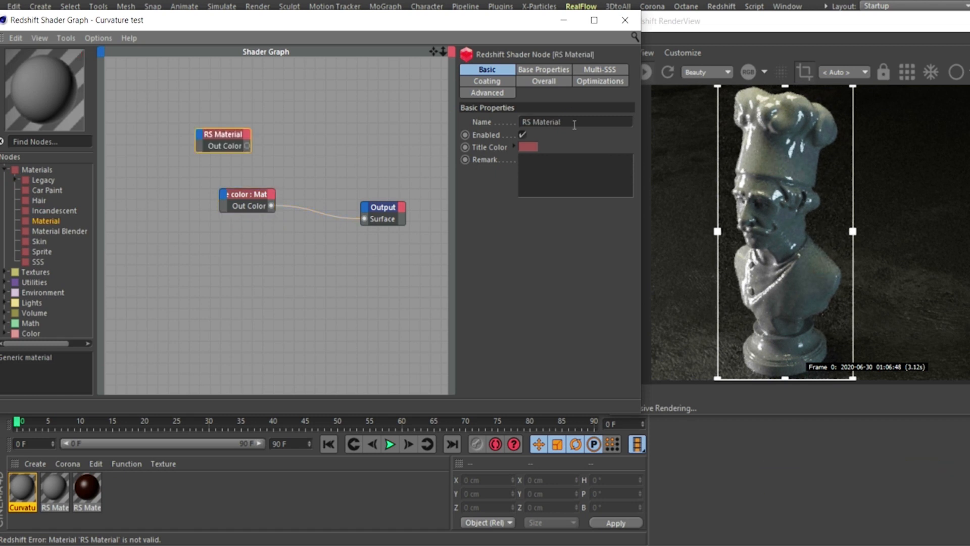
double_click(575, 125)
type("revealing")
key("BackSpace")
key("BackSpace")
key("BackSpace")
key("BackSpace")
key("BackSpace")
key("BackSpace")
key("BackSpace")
key("BackSpace")
key("BackSpace")
type("Revealing")
key("Return")
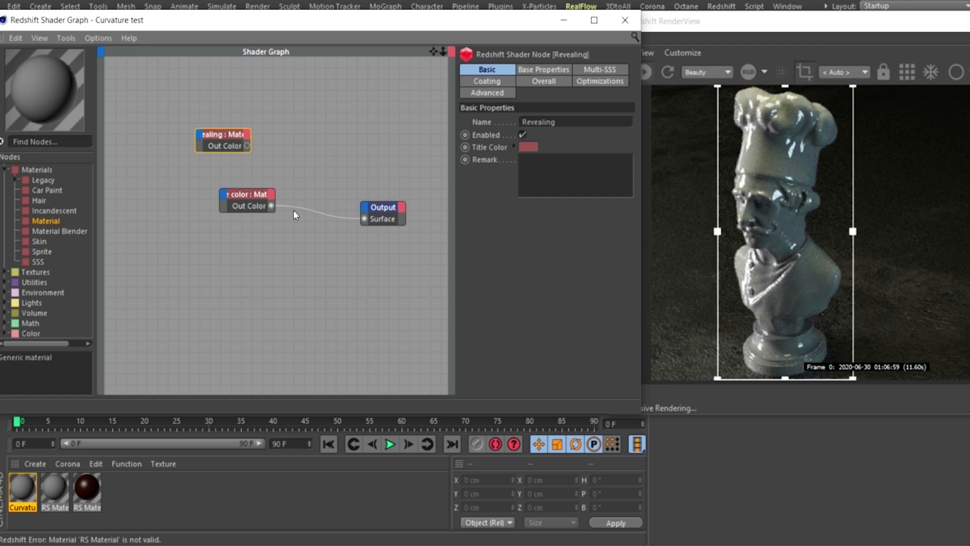
- Rename the material node connected to the Output as "Paint coat"
left_click(260, 195)
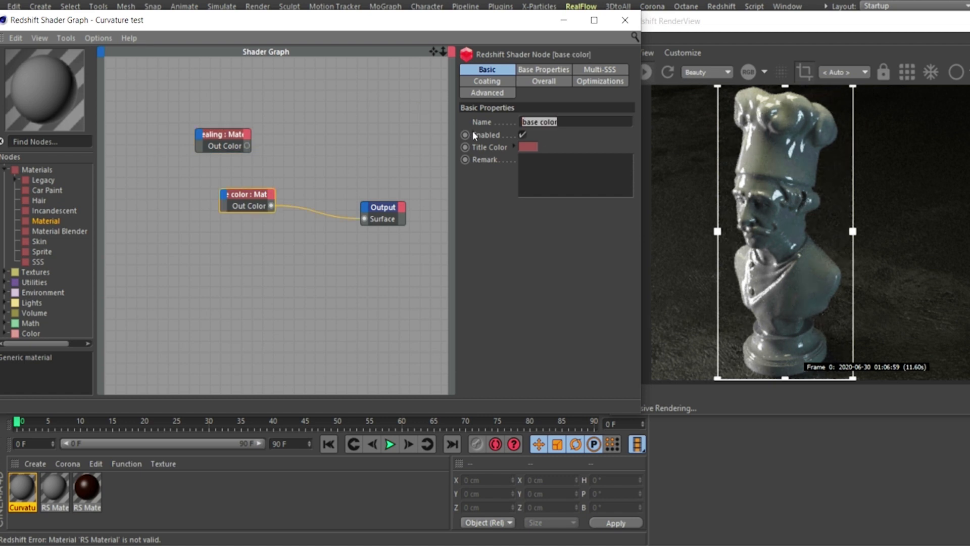
type("Paint coat")
key("Return")
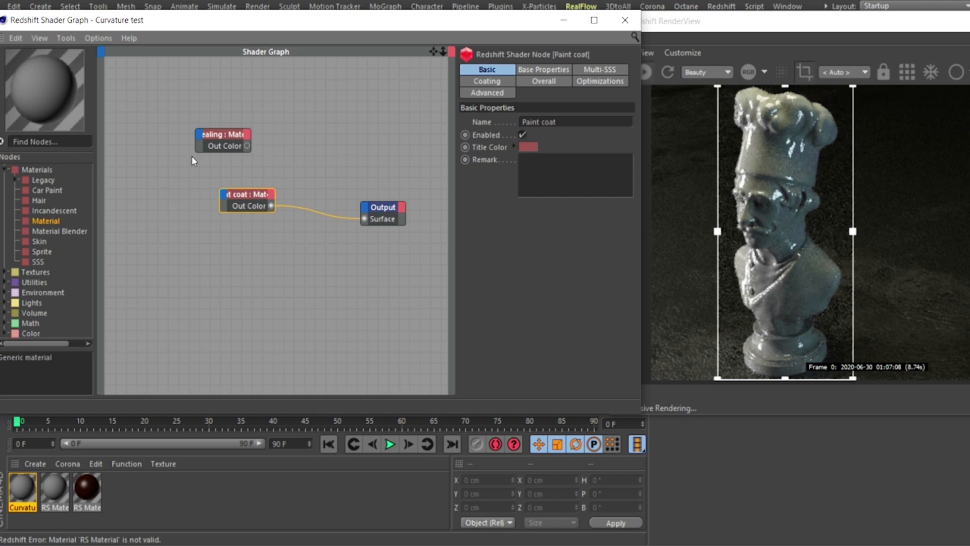
- Rearrange the two material nodes so that Paint coat sits directly above Revealing
left_click_drag(224, 134, 227, 135)
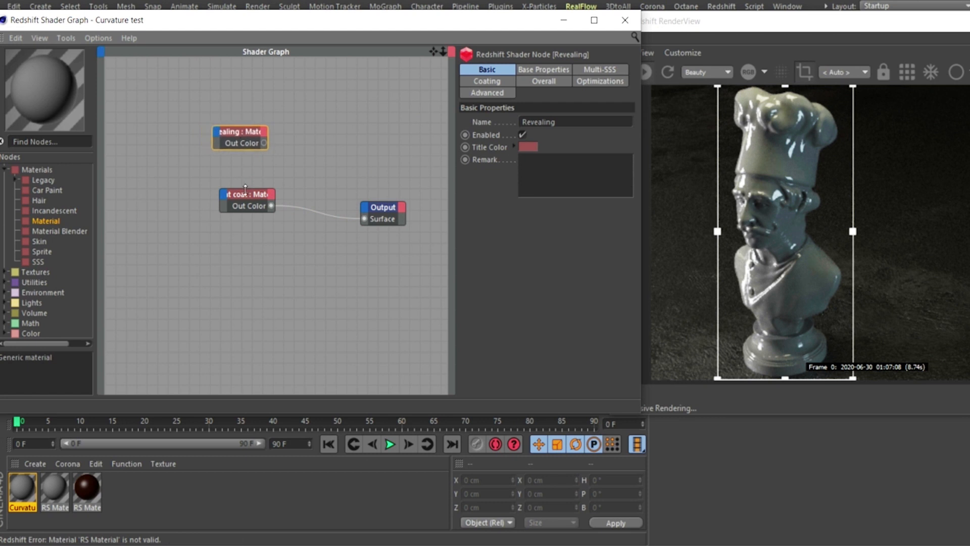
left_click(248, 191)
left_click_drag(247, 191, 239, 178)
left_click_drag(241, 132, 235, 236)
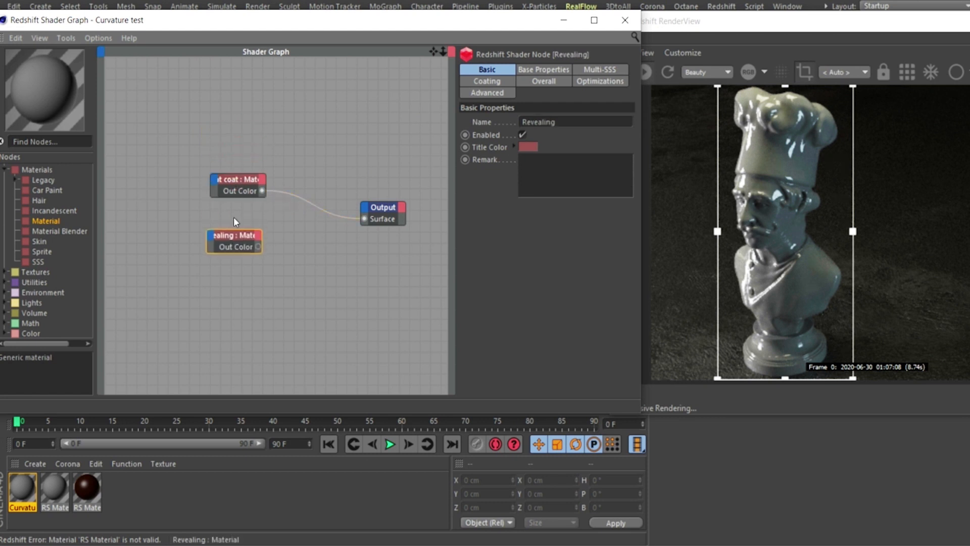
- Add a Material Blender node above the Output and move the Paint coat and Revealing nodes further left to make room
left_click_drag(36, 230, 320, 114)
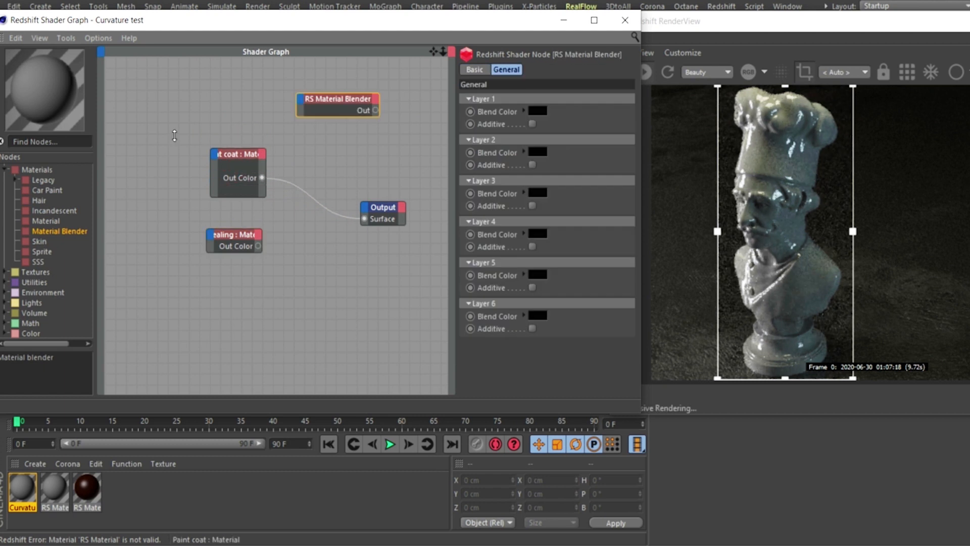
left_click(227, 183)
left_click_drag(237, 172, 160, 144)
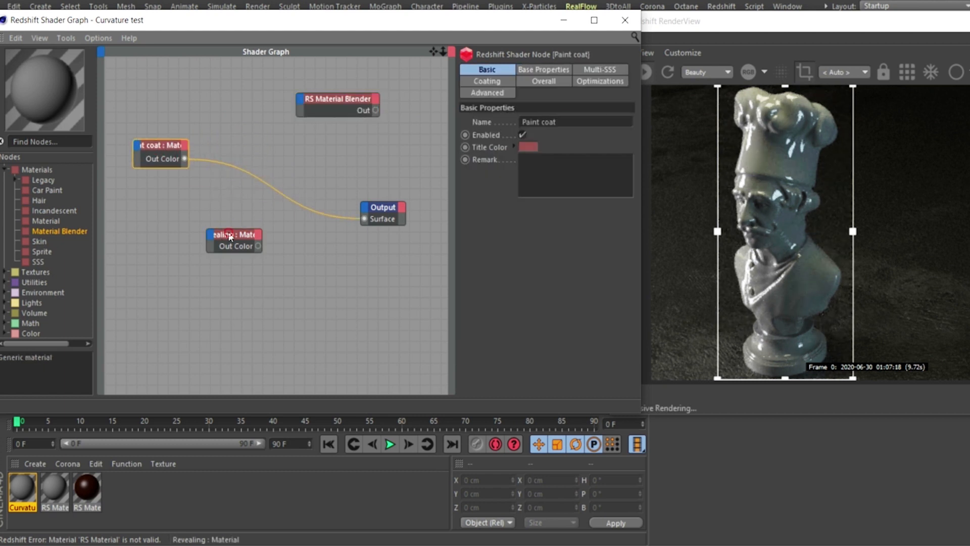
mouse_move(225, 235)
left_mouse_down()
mouse_move(140, 215)
mouse_move(154, 217)
left_mouse_up()
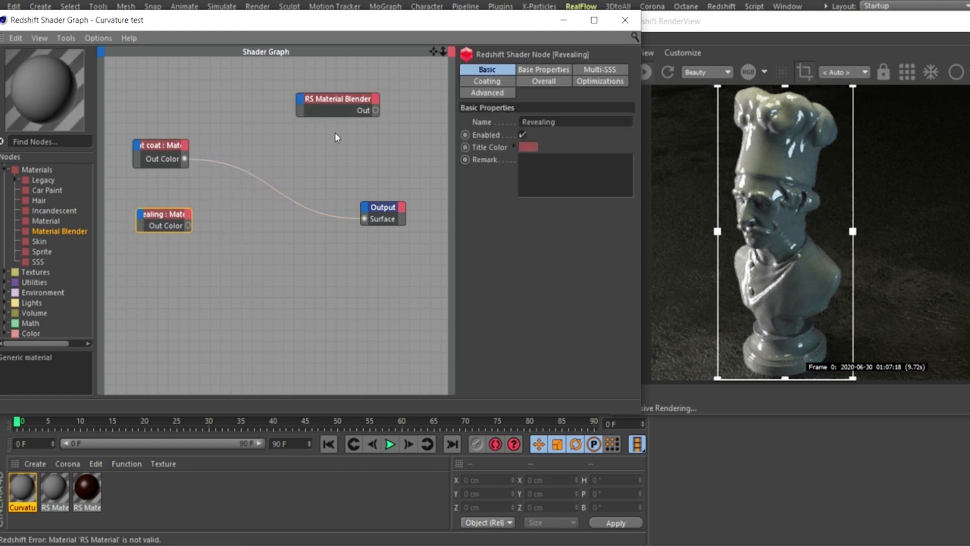
- Find the Curvature texture node by searching for "curva" and add it to the graph below the Revealing node
left_click(4, 171)
type("c")
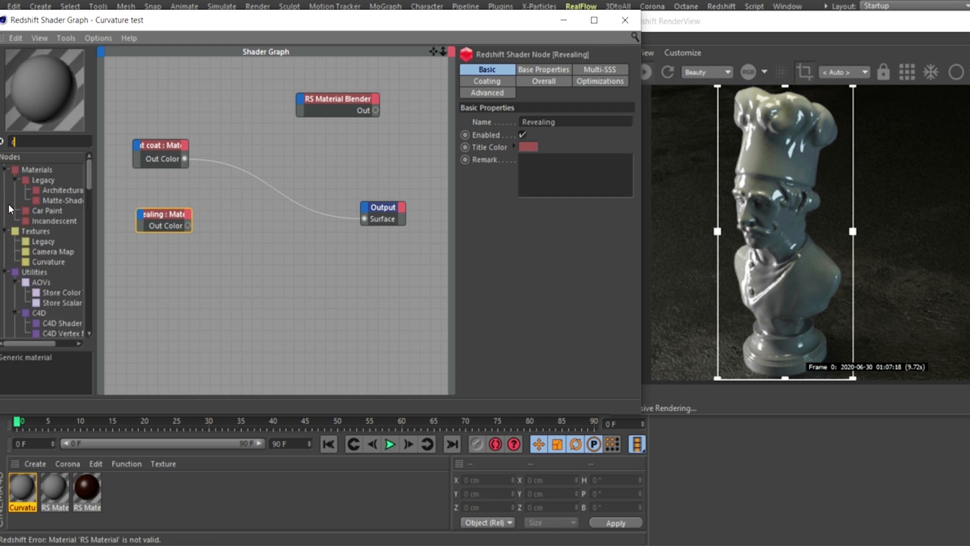
type("urv")
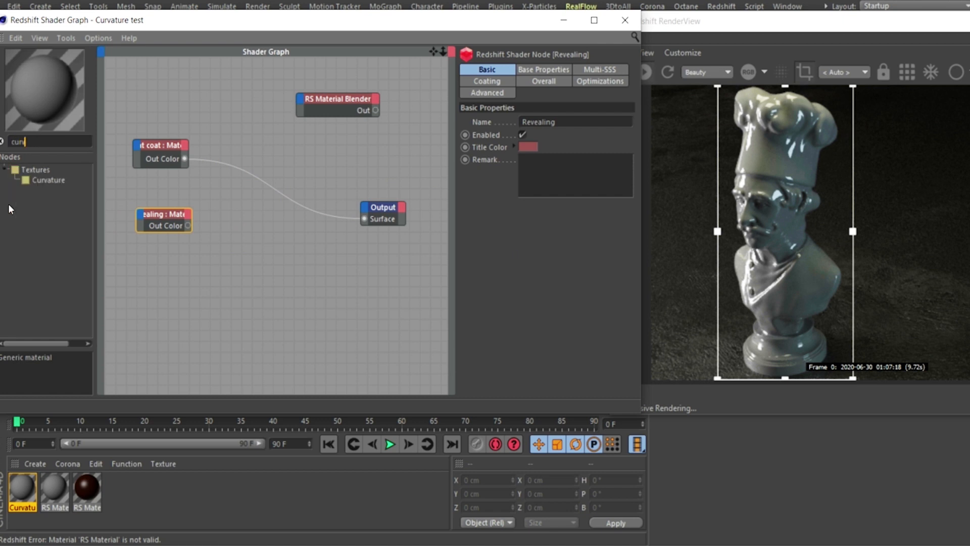
type("a")
left_click_drag(52, 185, 215, 268)
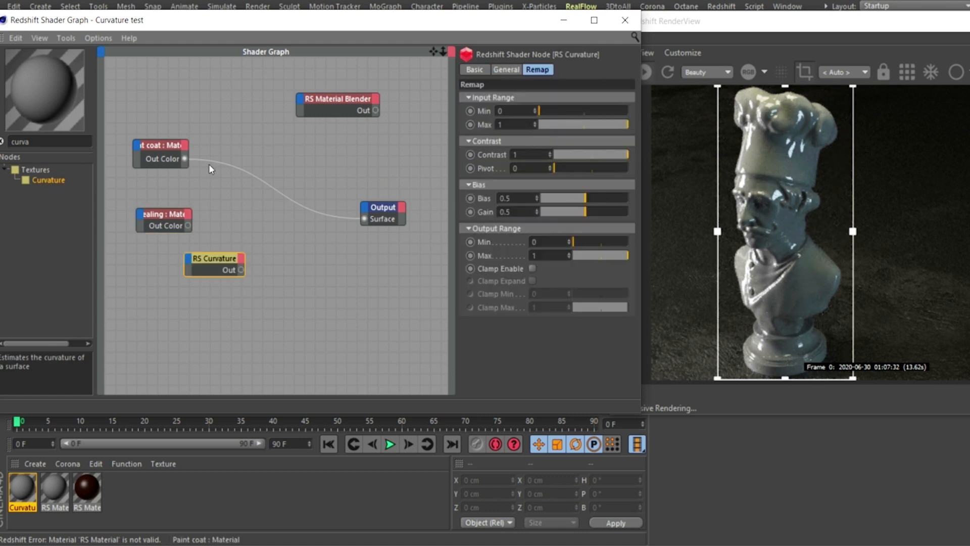
- Move Revealing above Paint coat and connect the RS Curvature node's Out to the Output's Surface in place of Paint coat
left_click(157, 147)
mouse_move(162, 150)
left_mouse_down()
mouse_move(296, 186)
mouse_move(294, 196)
left_mouse_up()
mouse_move(173, 220)
left_mouse_down()
mouse_move(174, 178)
mouse_move(150, 129)
left_mouse_up()
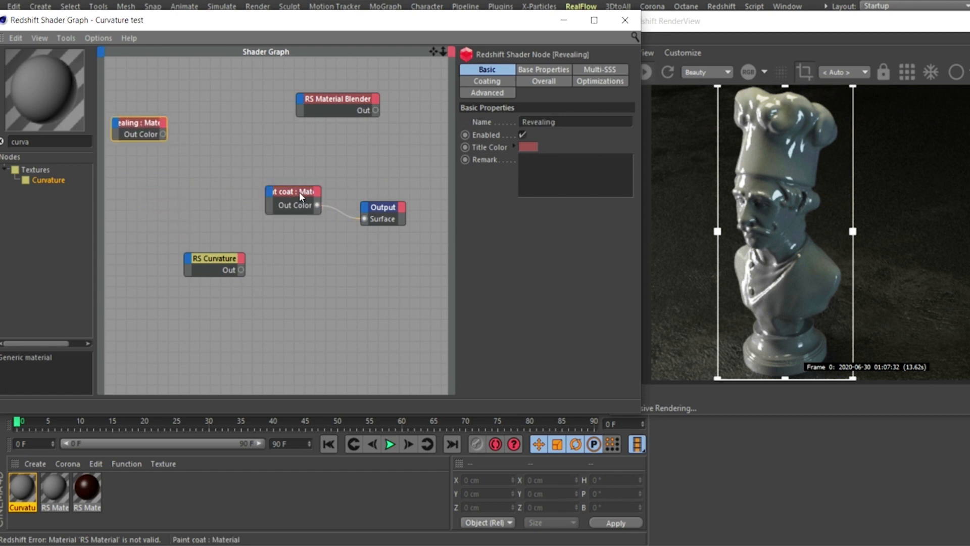
left_click_drag(311, 196, 219, 201)
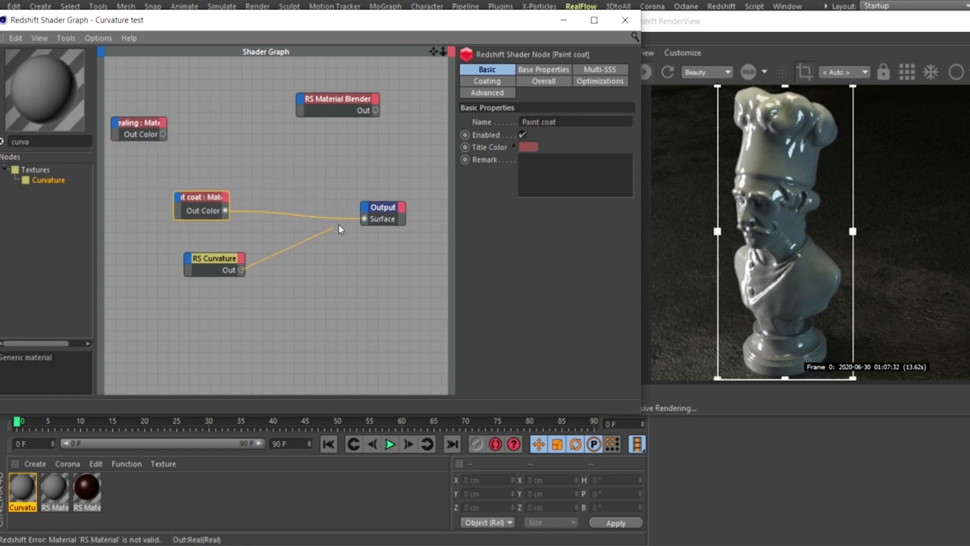
left_click_drag(364, 222, 363, 220)
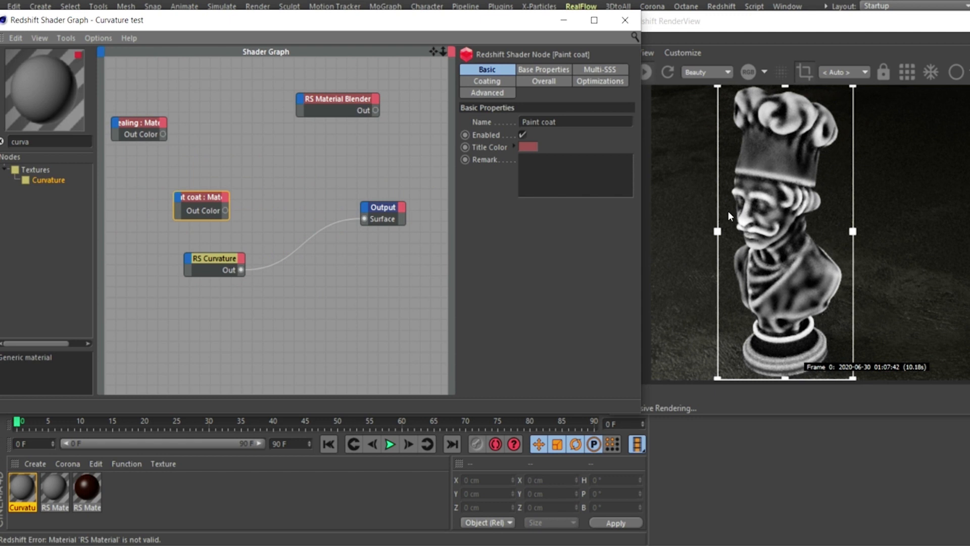
- Place Paint coat just below Revealing and shift the RS Curvature node slightly left, beneath both materials
left_click_drag(223, 257, 211, 263)
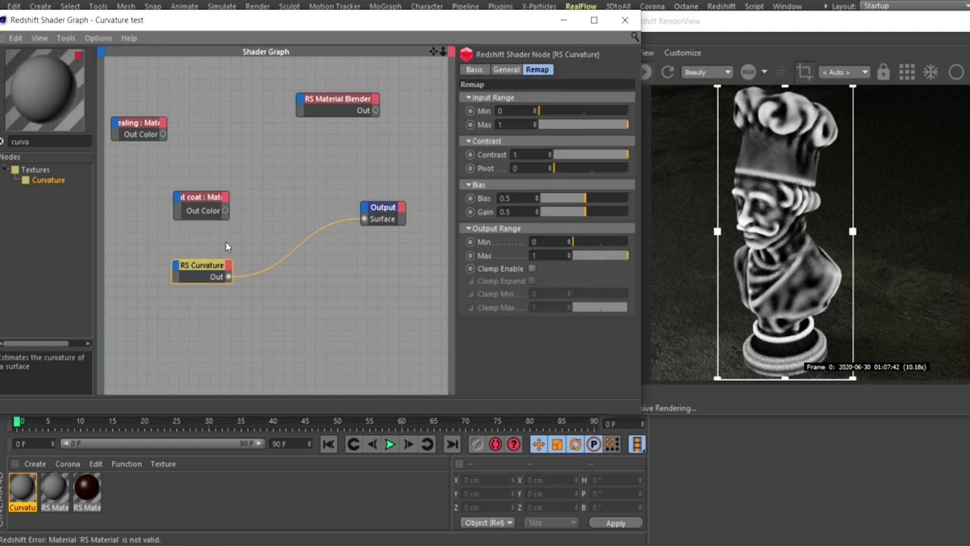
left_click_drag(207, 195, 154, 171)
left_click_drag(207, 264, 196, 255)
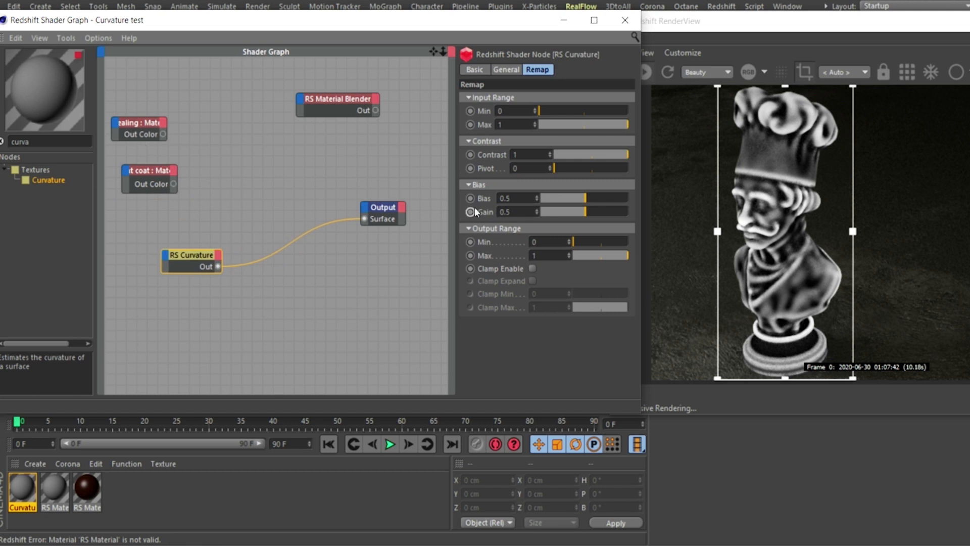
left_click_drag(192, 251, 186, 254)
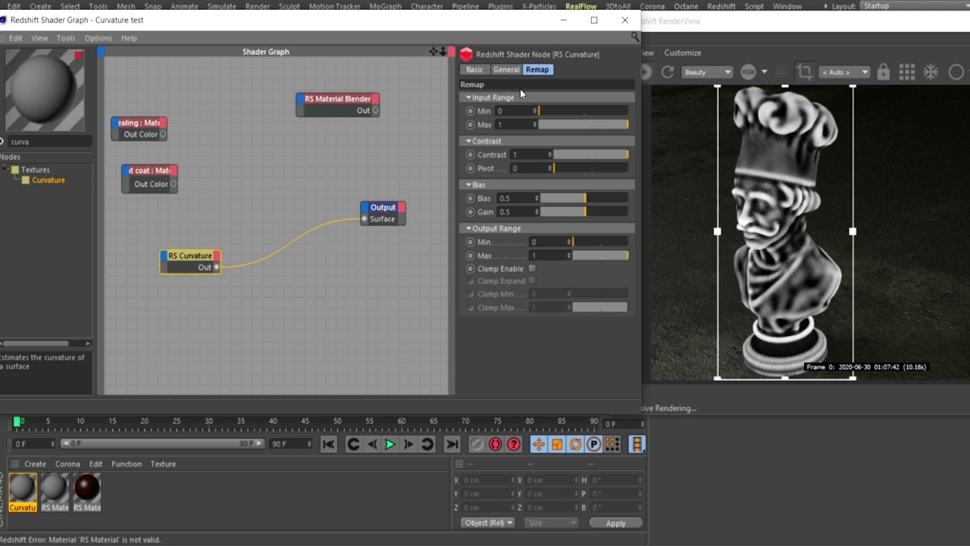
- Review the RS Curvature node's basic, general and remap settings, including the available curvature modes
left_click(480, 70)
left_click(505, 70)
left_click(534, 70)
left_click(502, 69)
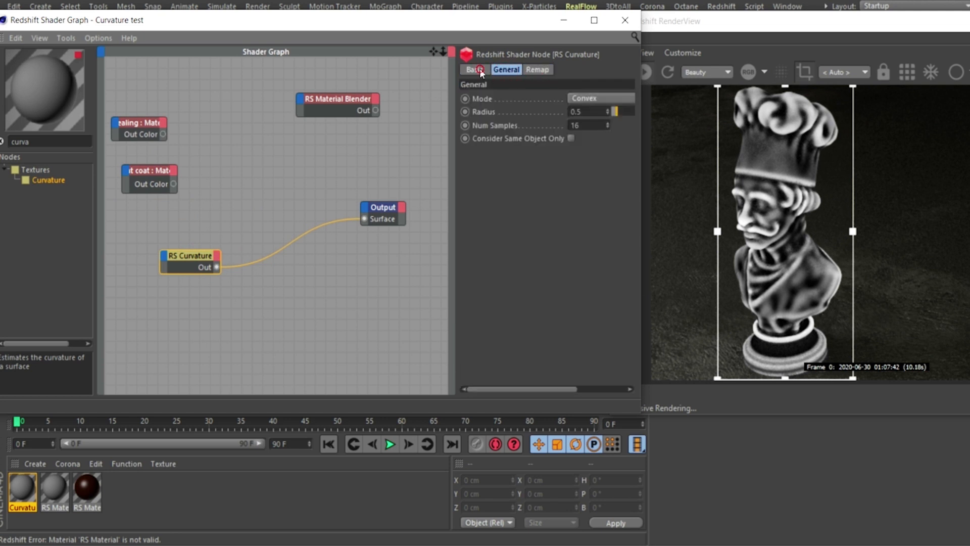
left_click(479, 69)
left_click(505, 69)
left_click(535, 70)
left_click(478, 70)
left_click(506, 69)
left_click(586, 98)
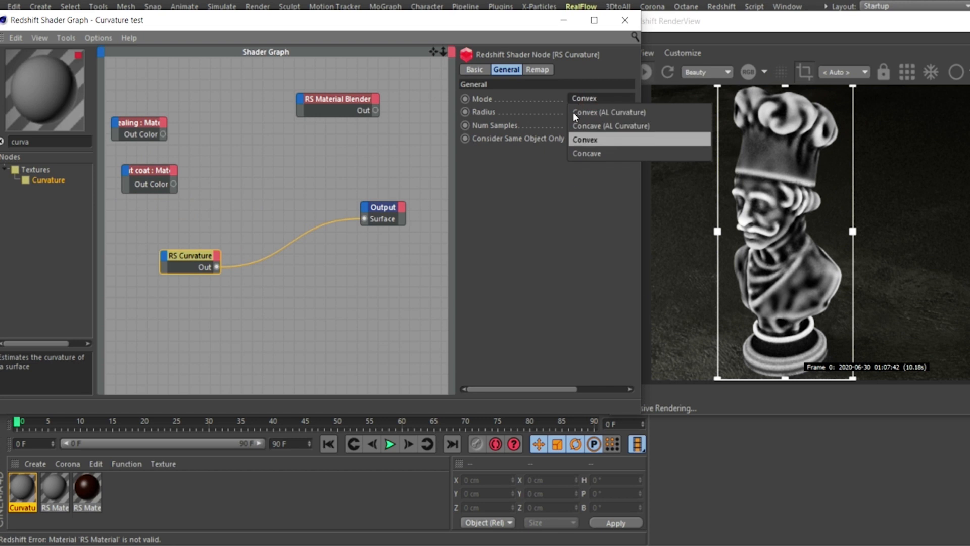
left_click(586, 103)
left_click(586, 100)
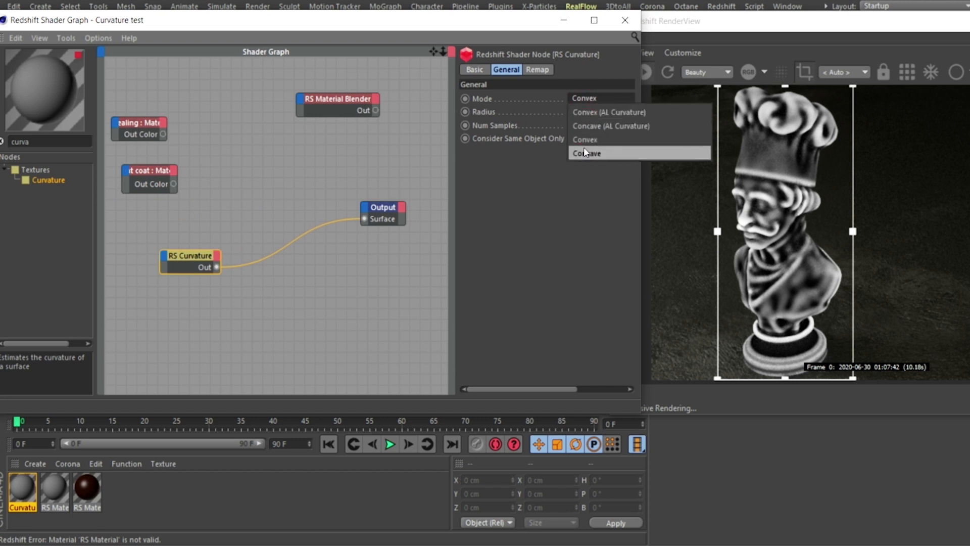
left_click(595, 97)
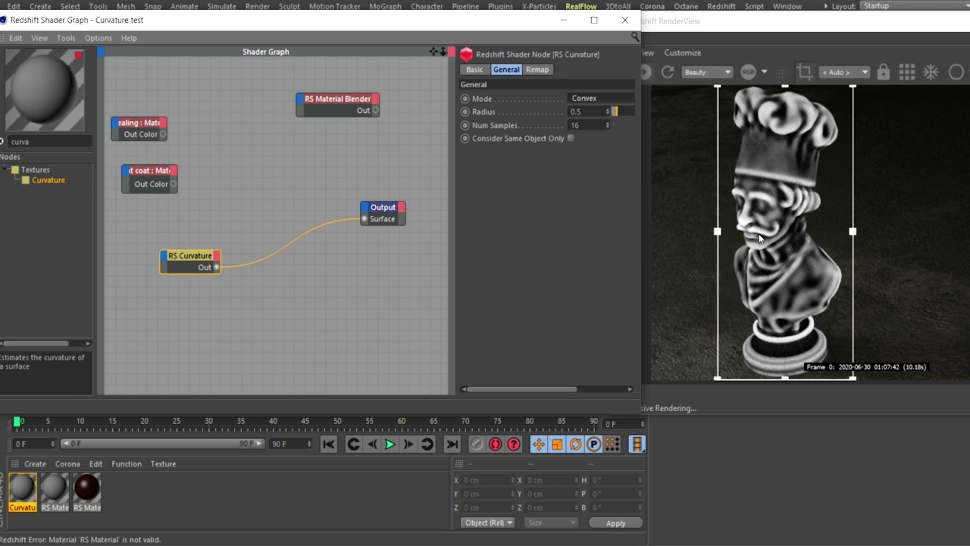
- Examine the convex curvature effect up close on the bust's face and collar in the render preview
left_click(755, 248)
scroll(753, 242, "up", 4)
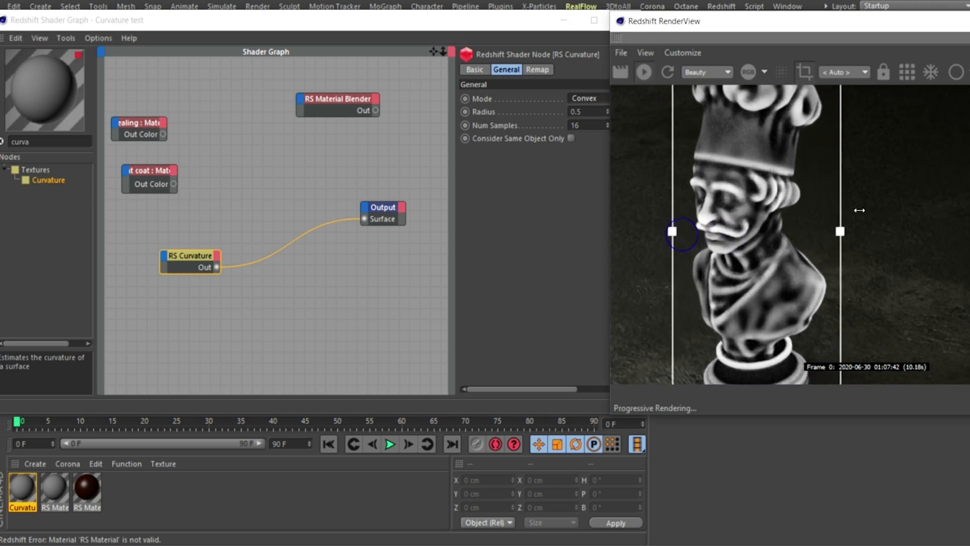
scroll(745, 230, "up", 3)
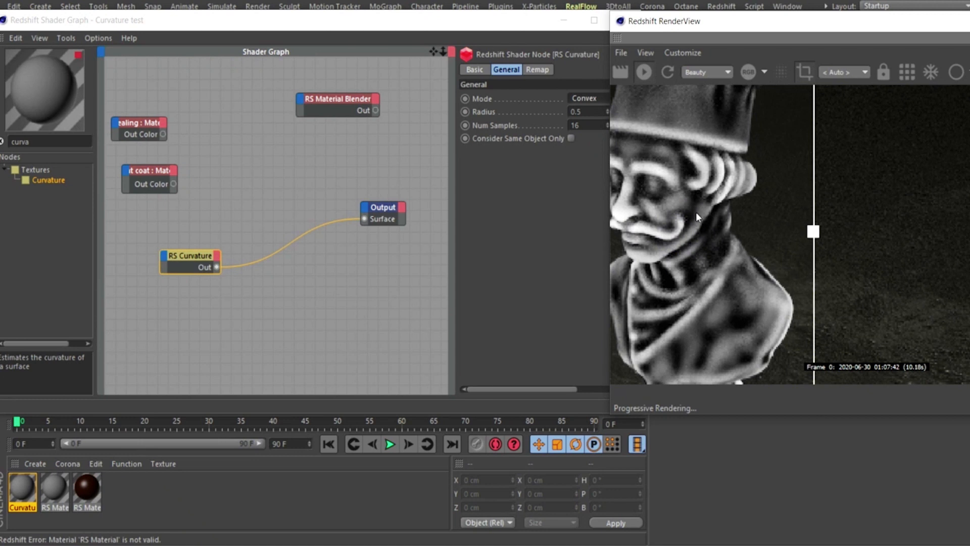
double_click(409, 23)
left_click_drag(410, 234, 375, 37)
left_click(892, 169)
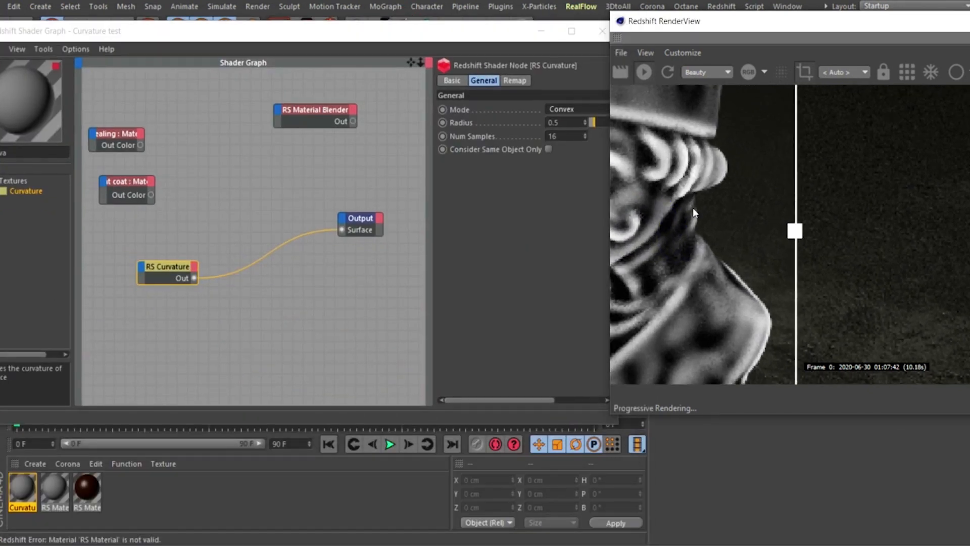
scroll(692, 208, "down", 3)
right_click_drag(862, 222, 879, 221, "alt")
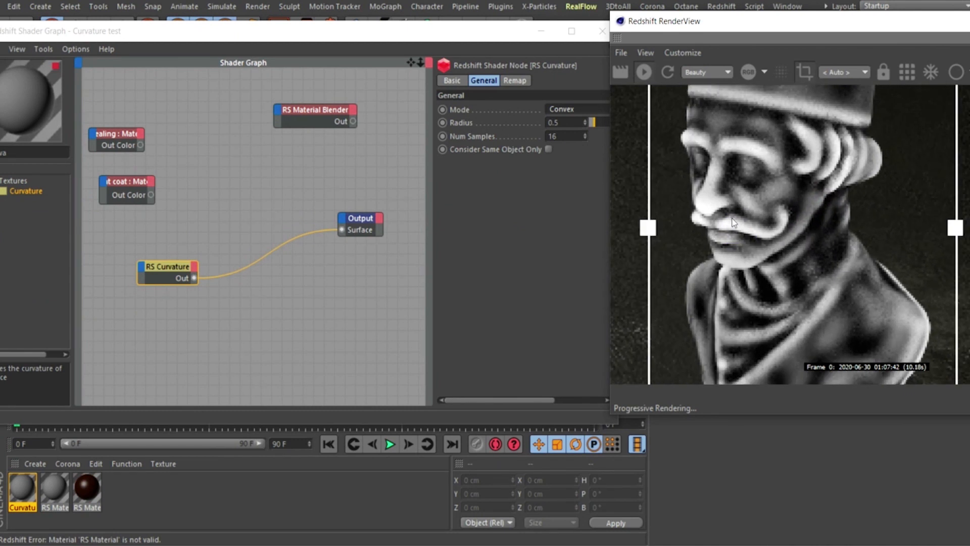
middle_click_drag(769, 222, 743, 228, "alt")
right_click_drag(738, 221, 866, 204, "alt")
middle_click_drag(699, 217, 751, 233, "alt")
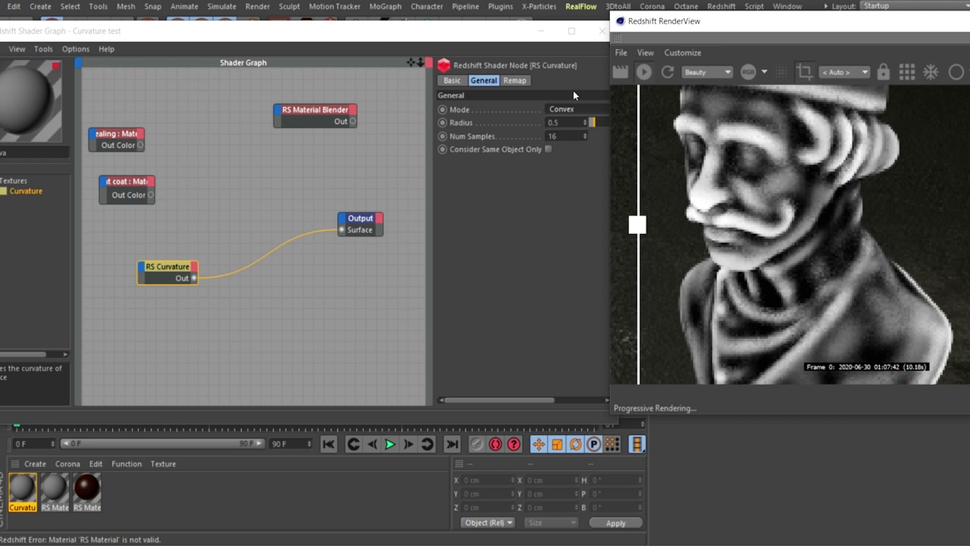
- Compare the RS Curvature modes Concave and Convex (AL Curvature) in the preview, ending on Concave (AL Curvature)
left_click(571, 110)
left_click(560, 163)
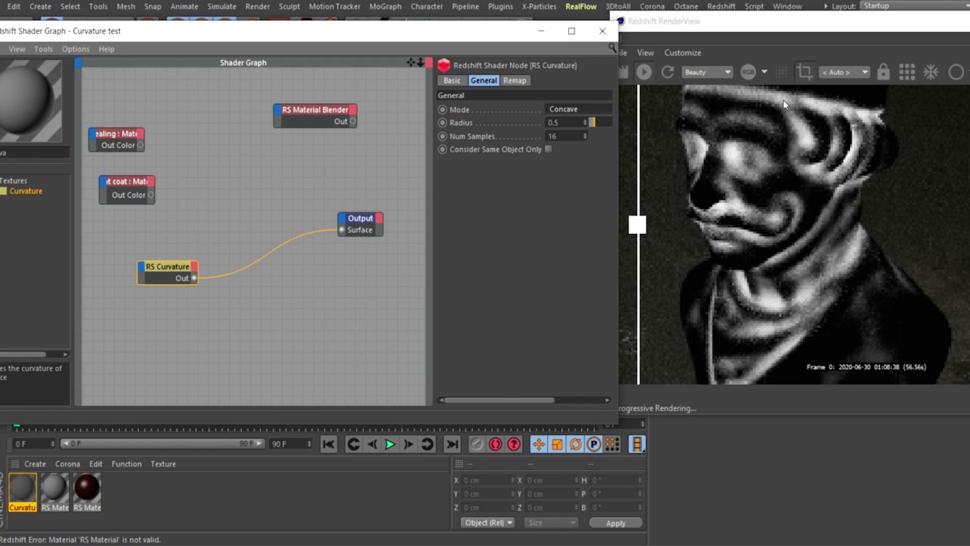
left_click(575, 109)
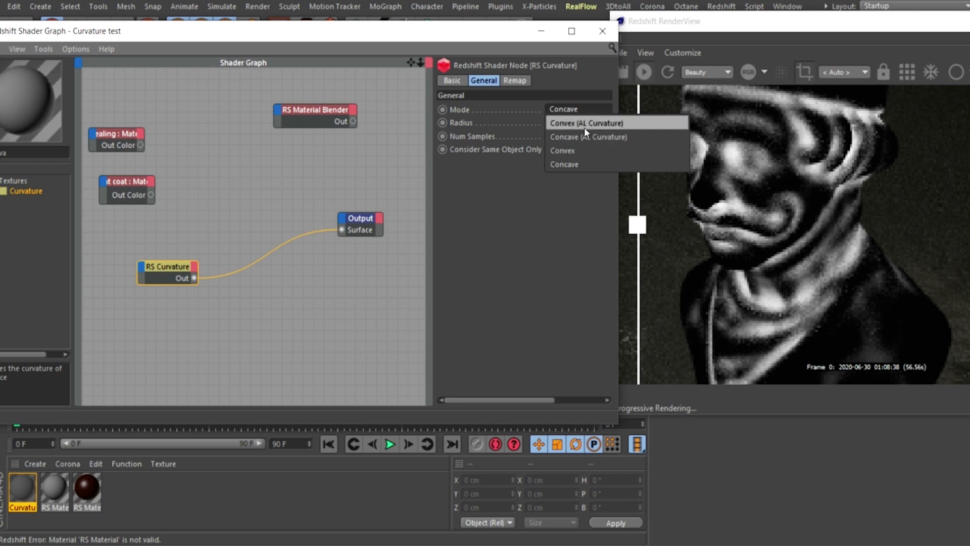
left_click(569, 124)
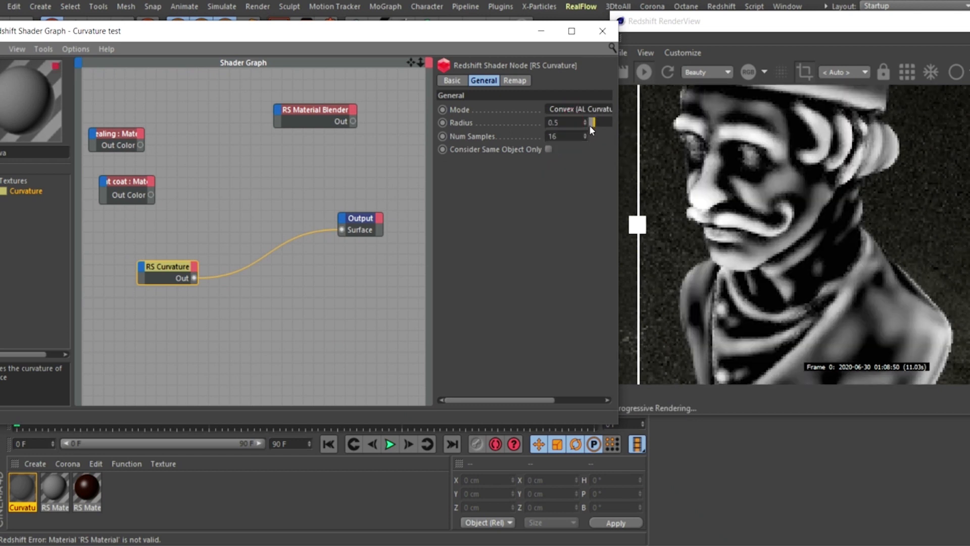
left_click(570, 108)
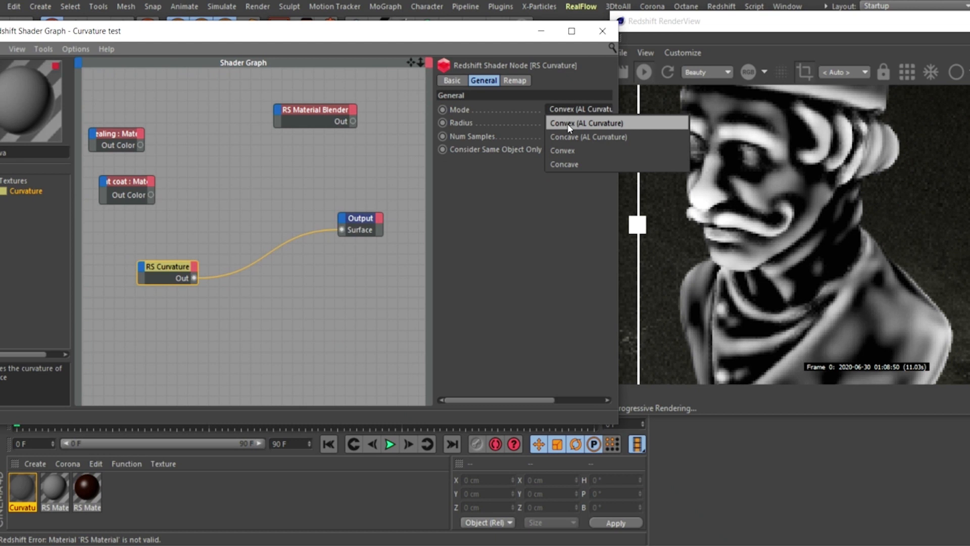
left_click(574, 137)
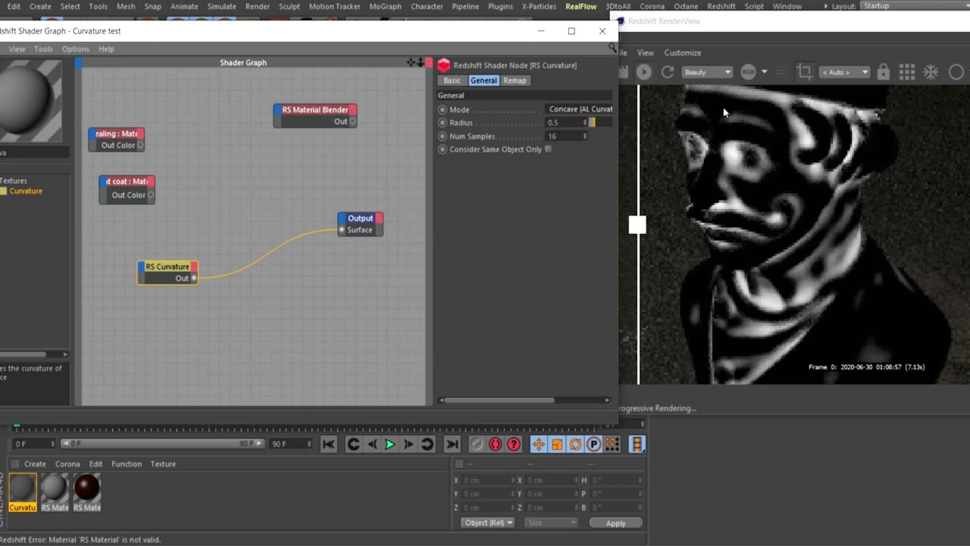
- Set the RS Curvature mode to Convex
left_click(556, 109)
left_click(562, 152)
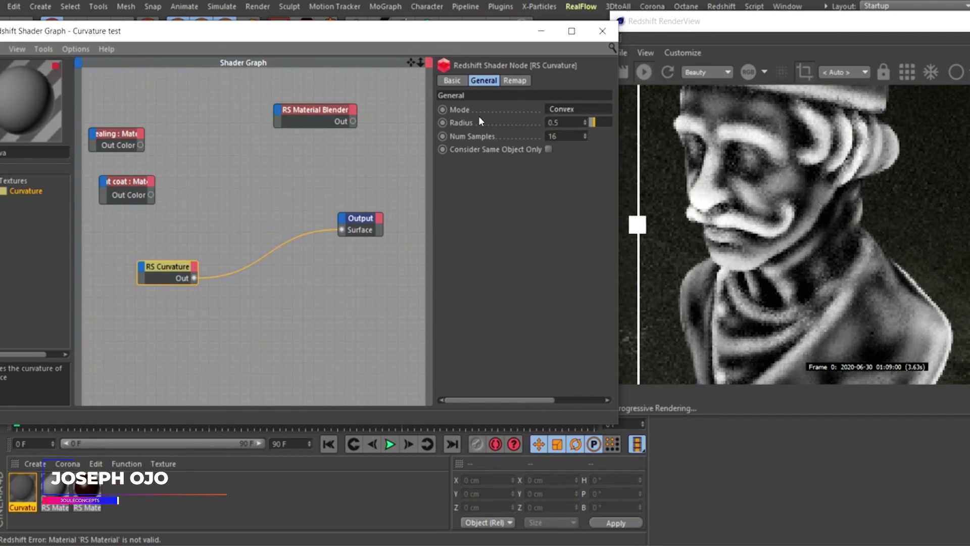
- Test the curvature Radius at 0, 0.01 and 1.34 in the preview, and return it to 0.5
mouse_move(596, 124)
left_mouse_down()
mouse_move(605, 123)
mouse_move(454, 190)
left_mouse_up()
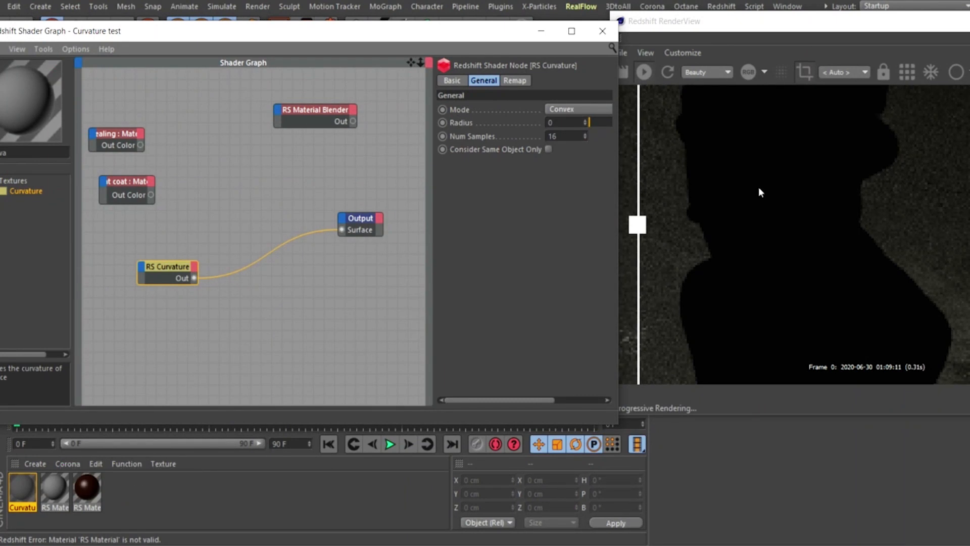
left_click(585, 121)
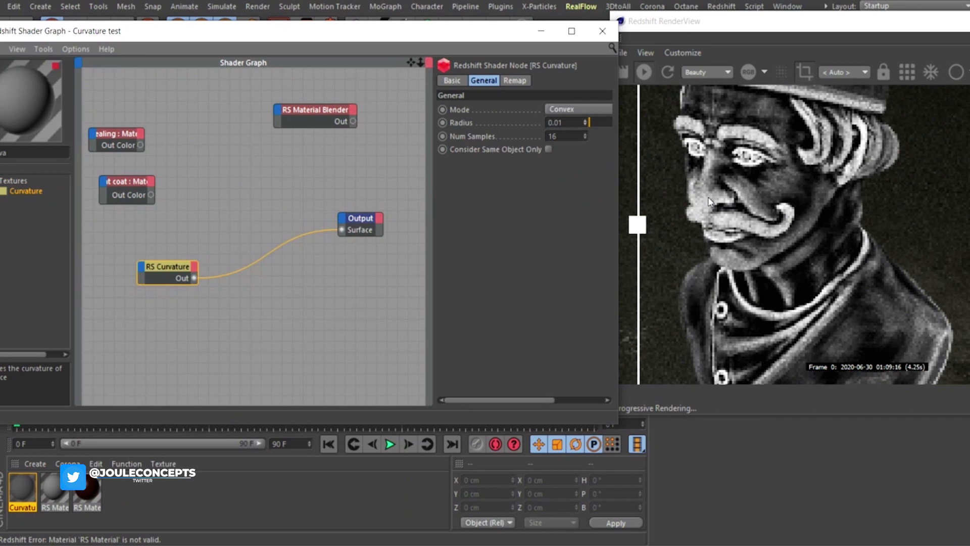
left_click(601, 123)
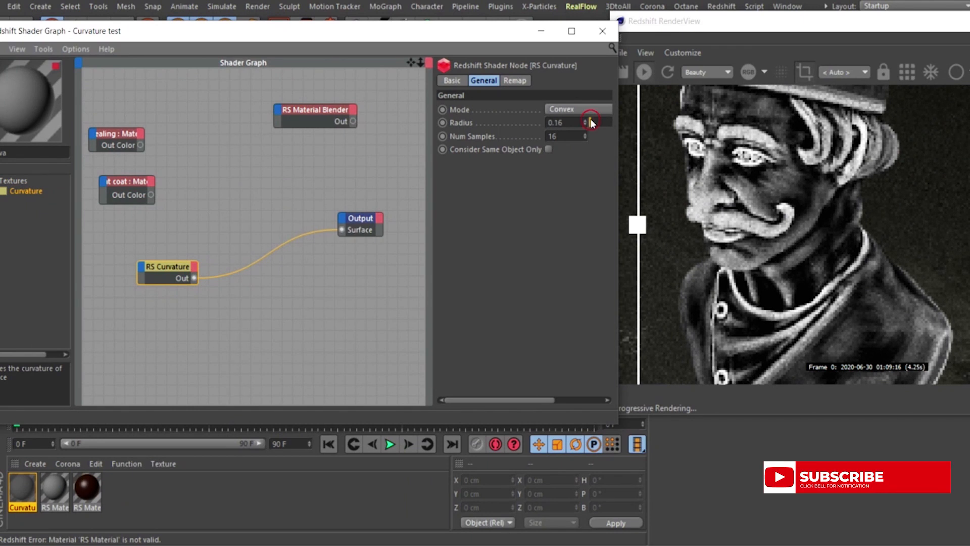
left_click_drag(599, 121, 602, 121)
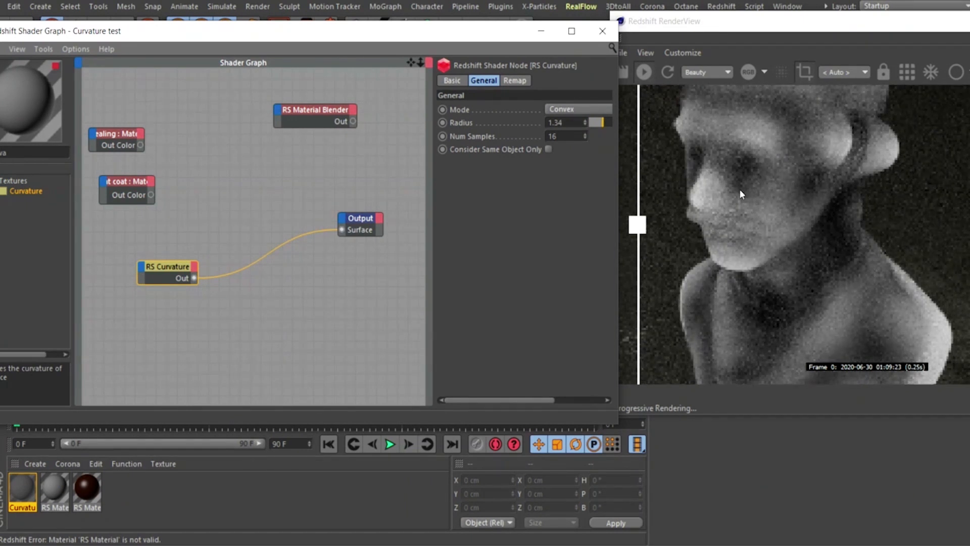
double_click(561, 122)
type("0.5")
key("Return")
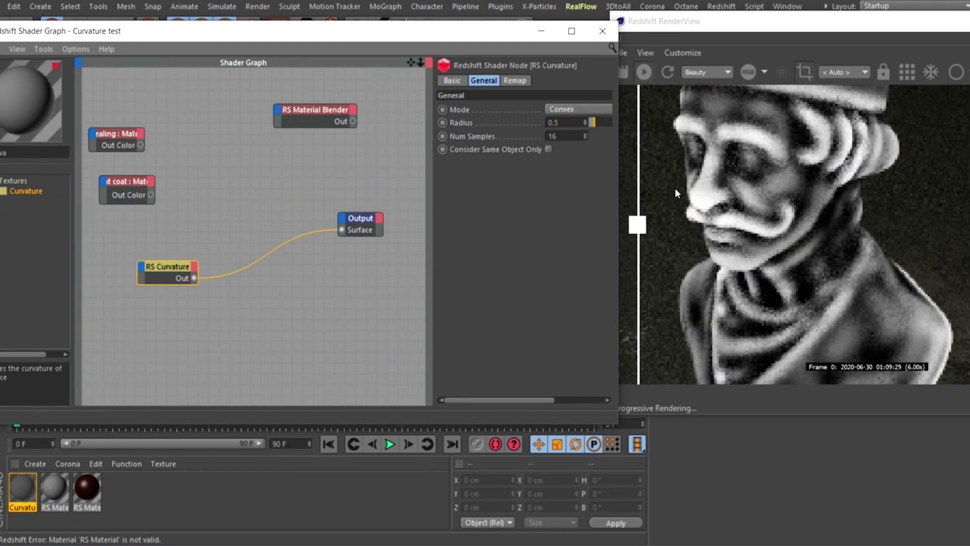
- Raise the RS Curvature Num Samples to 32 and double it to 64
double_click(548, 137)
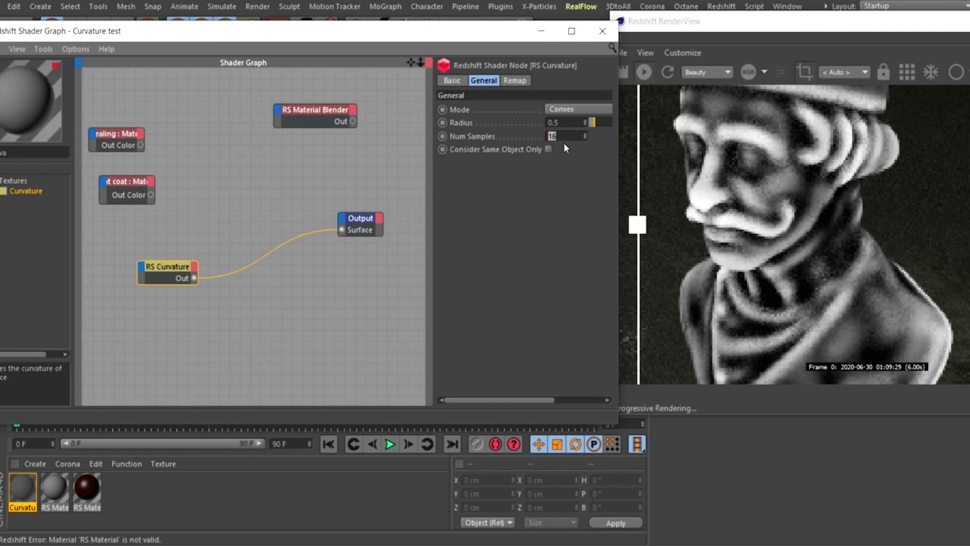
type("32")
key("Return")
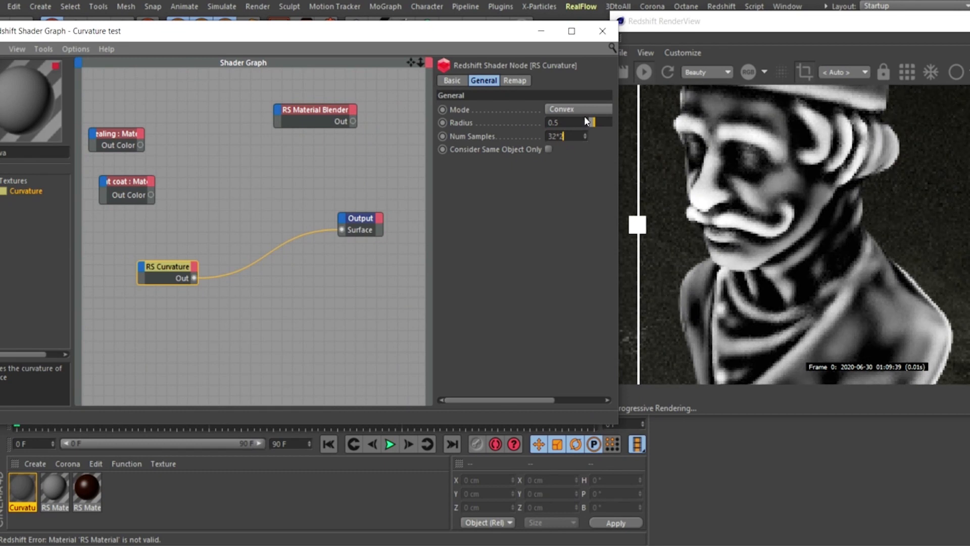
type("*2")
key("Return")
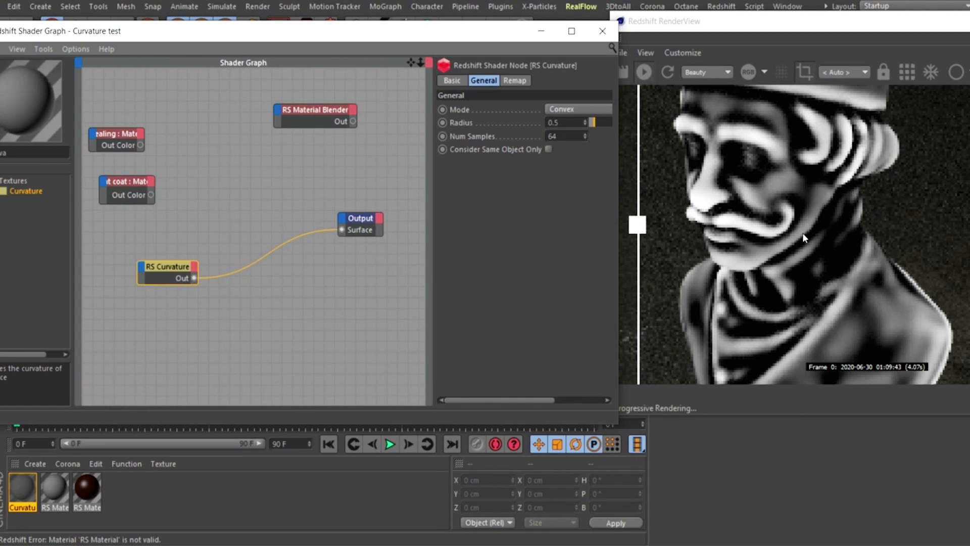
- Try lowering the curvature remap's Input Range Max to 0.12, and return it to 1
left_click(774, 207)
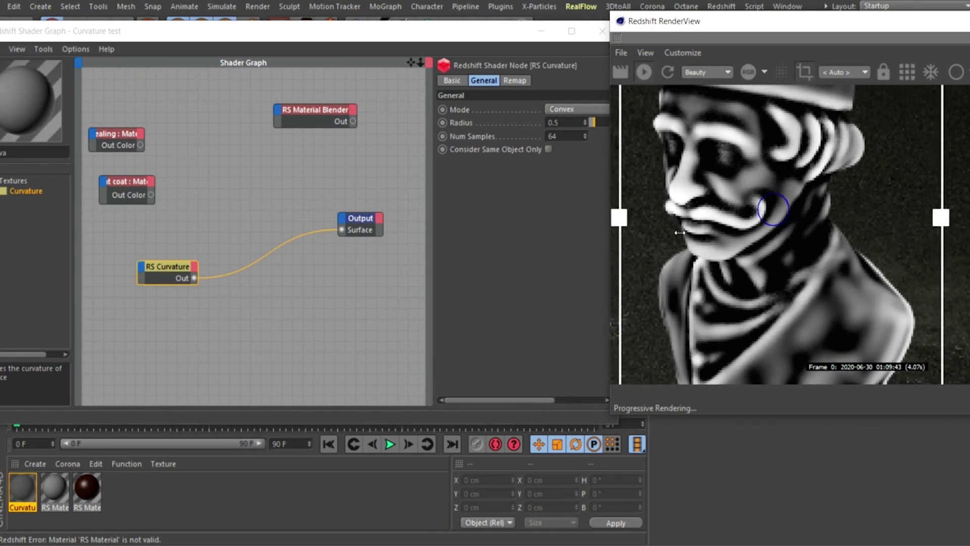
left_click_drag(745, 217, 726, 211)
left_click(515, 81)
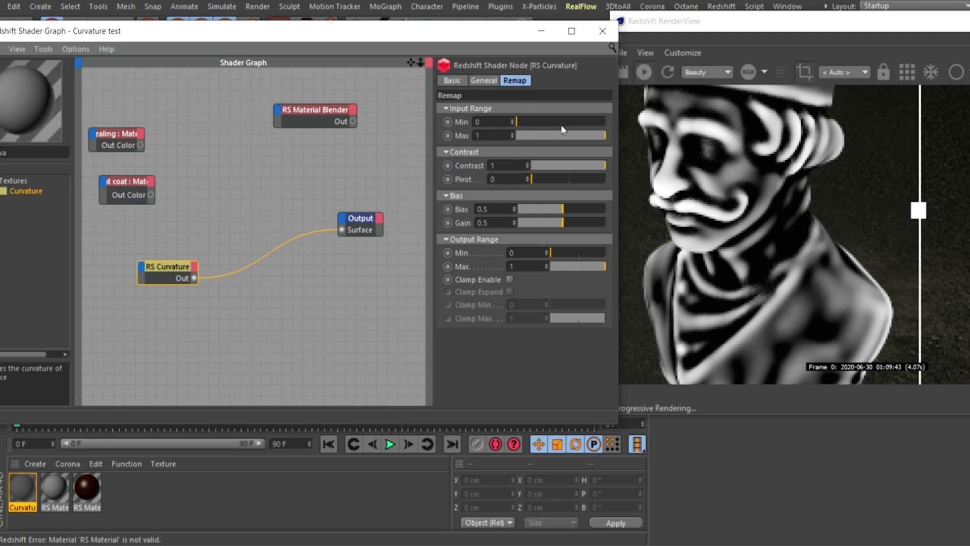
mouse_move(517, 121)
left_mouse_down()
mouse_move(561, 121)
mouse_move(515, 123)
left_mouse_up()
left_click_drag(598, 137, 528, 133)
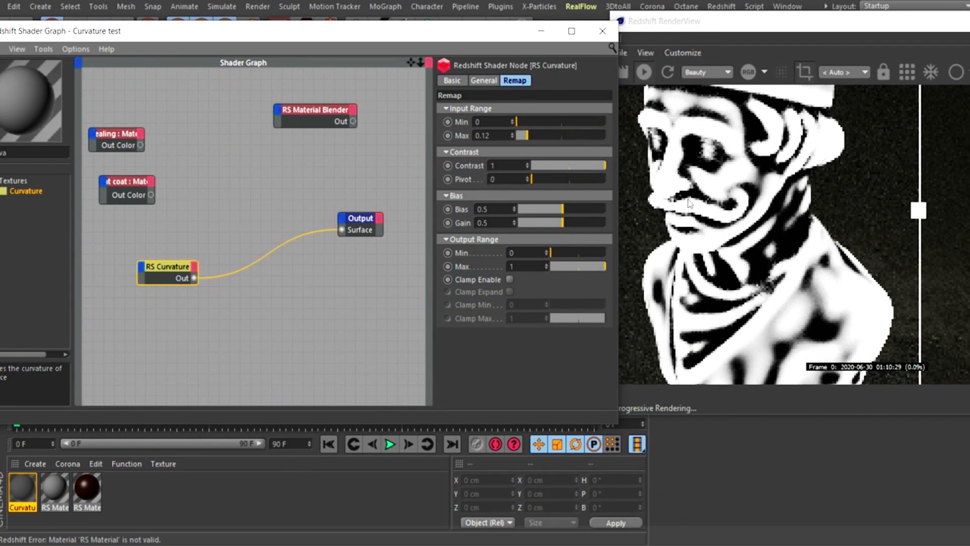
left_click_drag(545, 132, 620, 133)
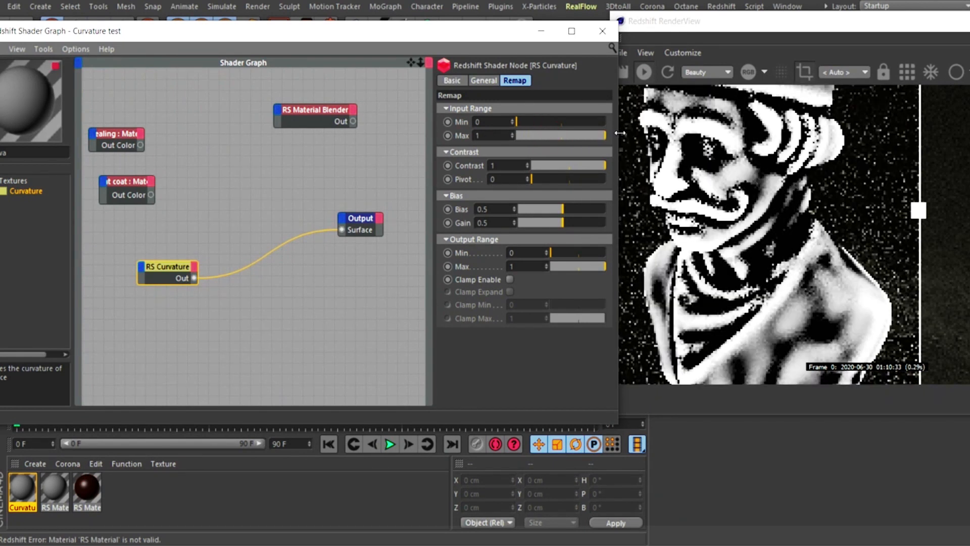
- Narrow the curvature remap's Input Range to Min 0.127 and Max 0.641, judging the contrast on the whole bust
left_click_drag(516, 121, 562, 135)
left_click(585, 135)
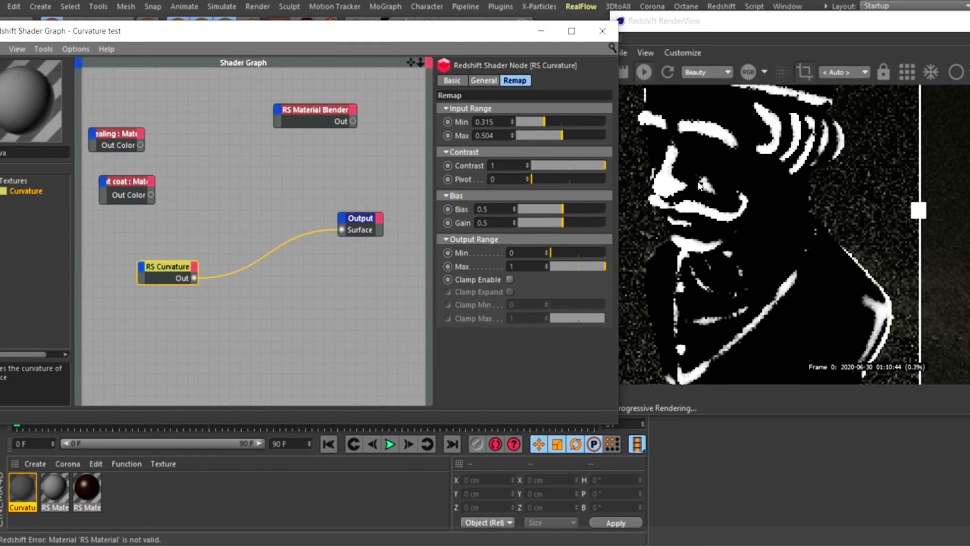
right_click_drag(790, 189, 609, 241, "alt")
mouse_move(540, 122)
left_mouse_down()
mouse_move(614, 135)
mouse_move(527, 120)
left_mouse_up()
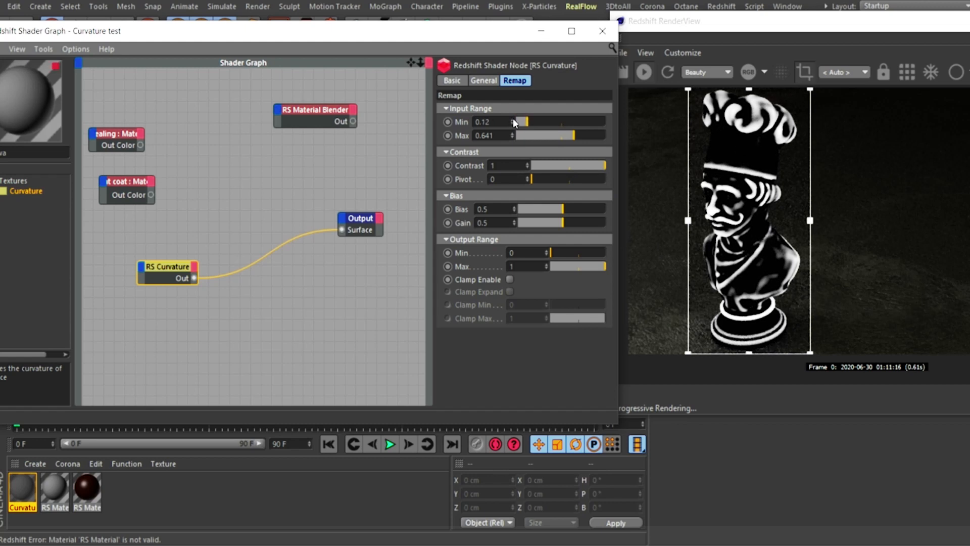
left_click(512, 119)
left_click(513, 120)
left_click(512, 120)
left_click(512, 119)
left_click(512, 119)
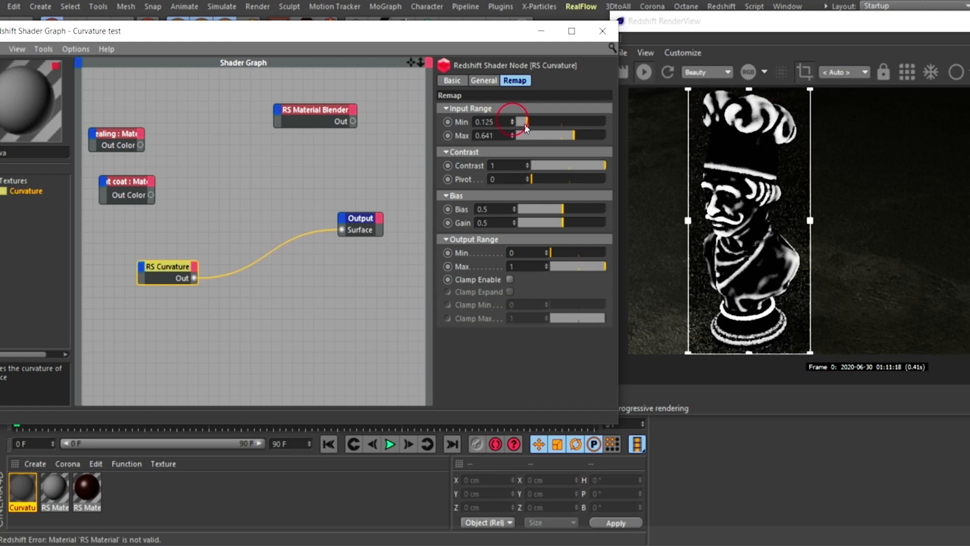
left_click(512, 120)
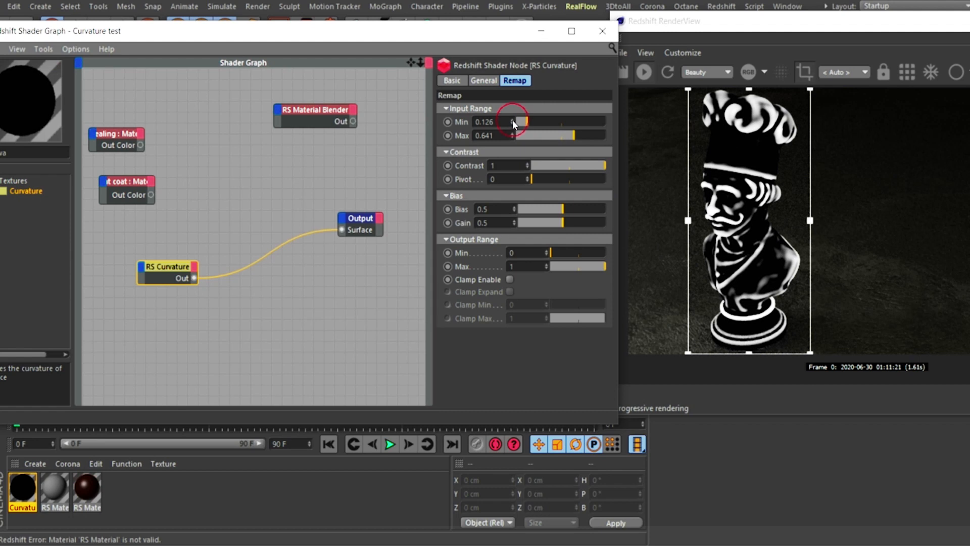
left_click(513, 120)
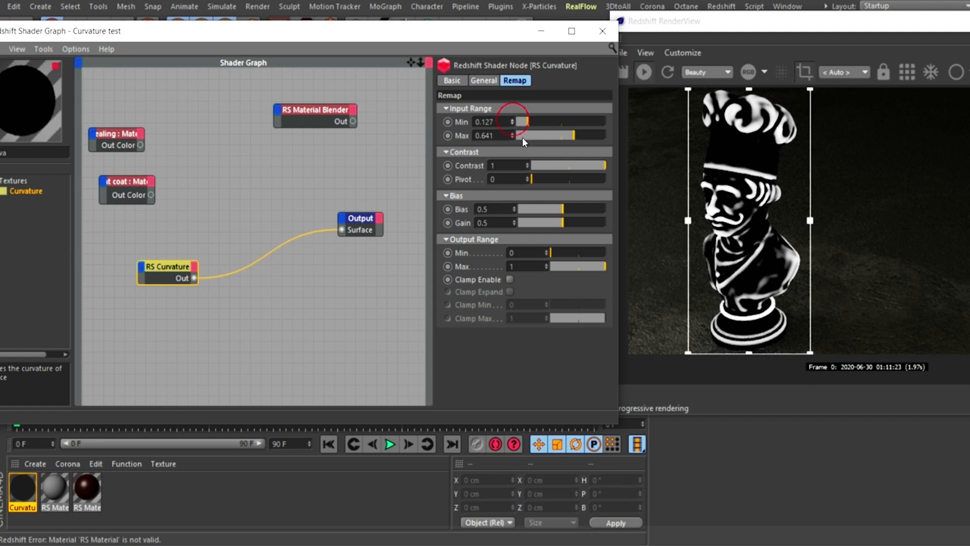
- Check the Concave curvature mode in the preview, and switch the mode back to Convex
left_click(483, 81)
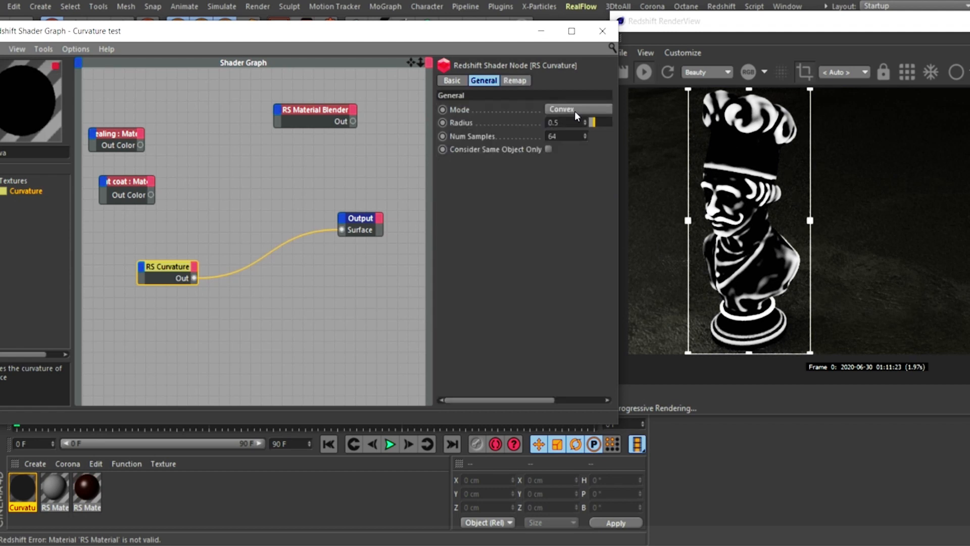
left_click(575, 109)
left_click(562, 163)
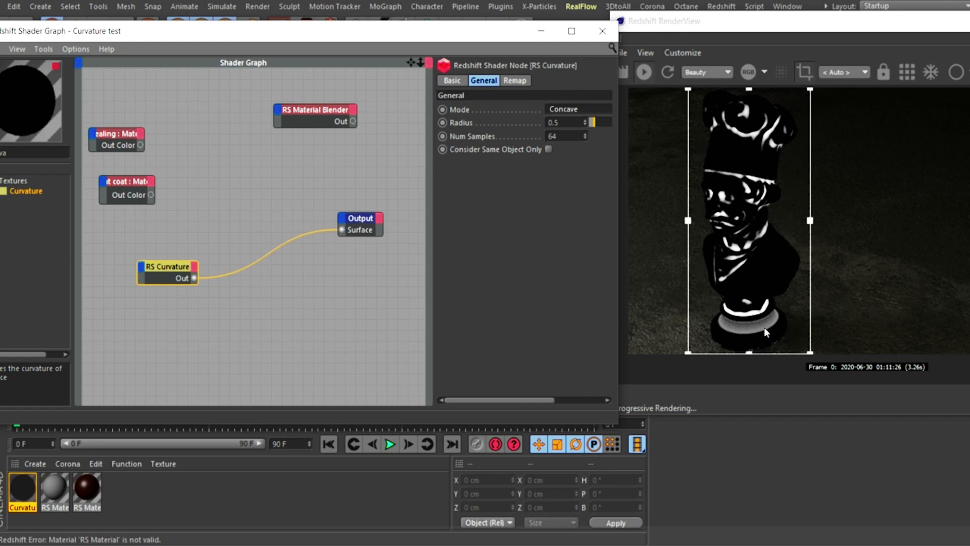
left_click(563, 107)
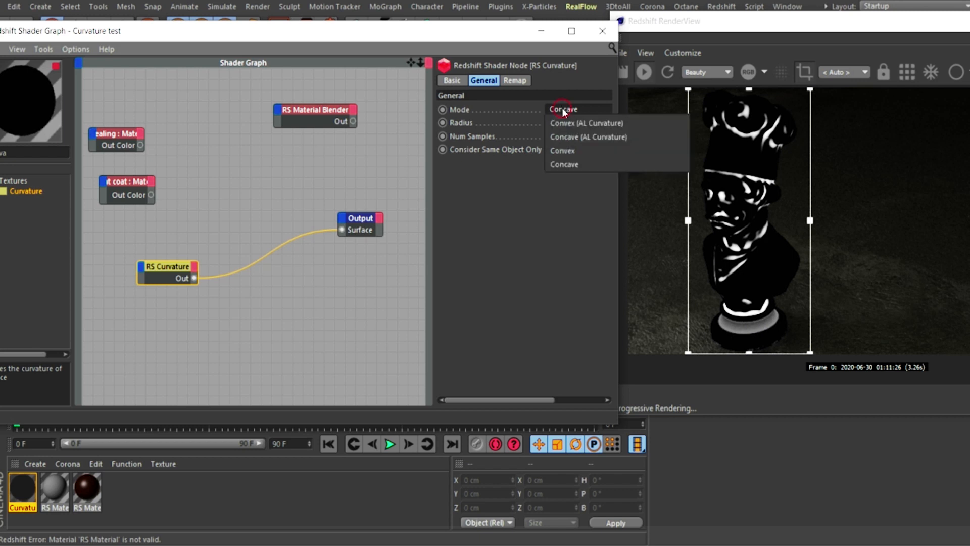
left_click(563, 151)
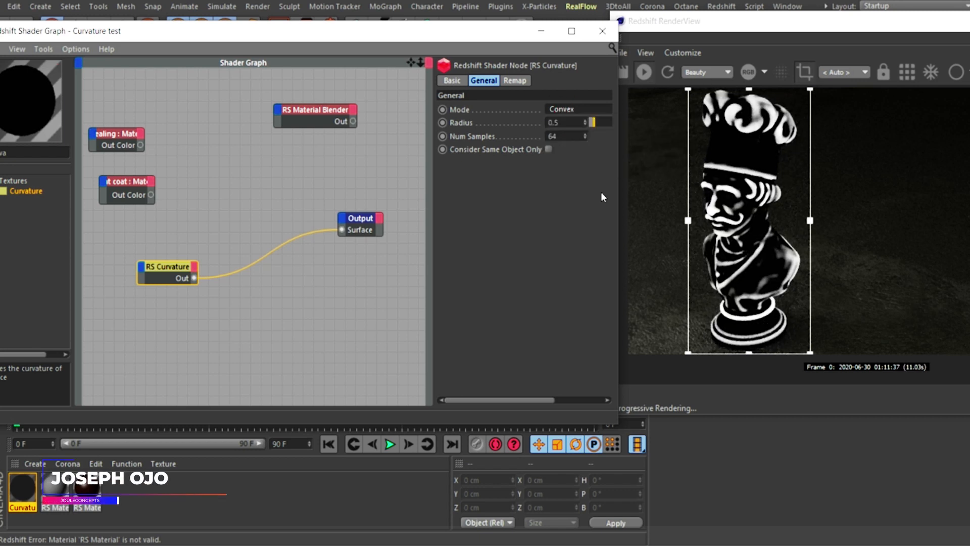
- Try the curvature remap's Contrast, and test its Bias at 0 and 1 in the preview
left_click(514, 80)
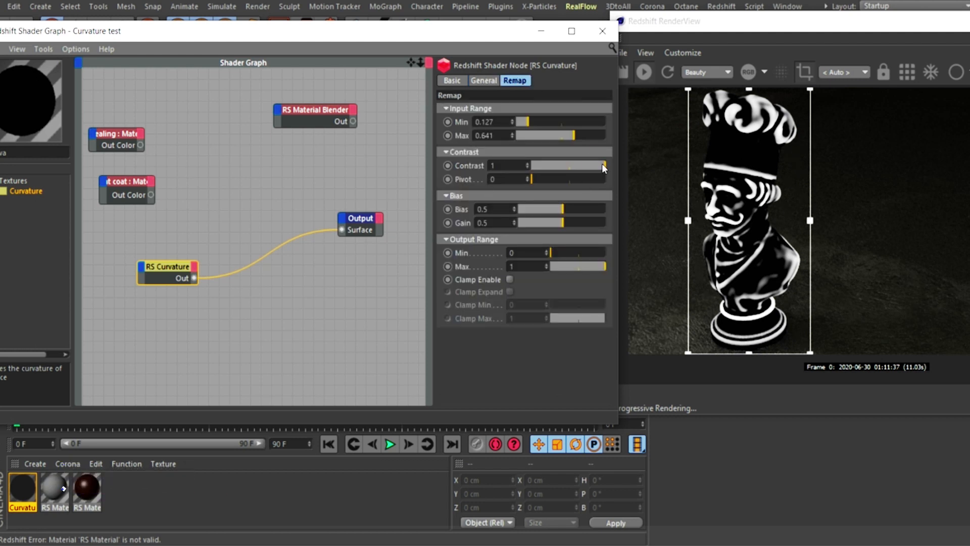
mouse_move(605, 166)
left_mouse_down()
mouse_move(520, 164)
mouse_move(609, 169)
left_mouse_up()
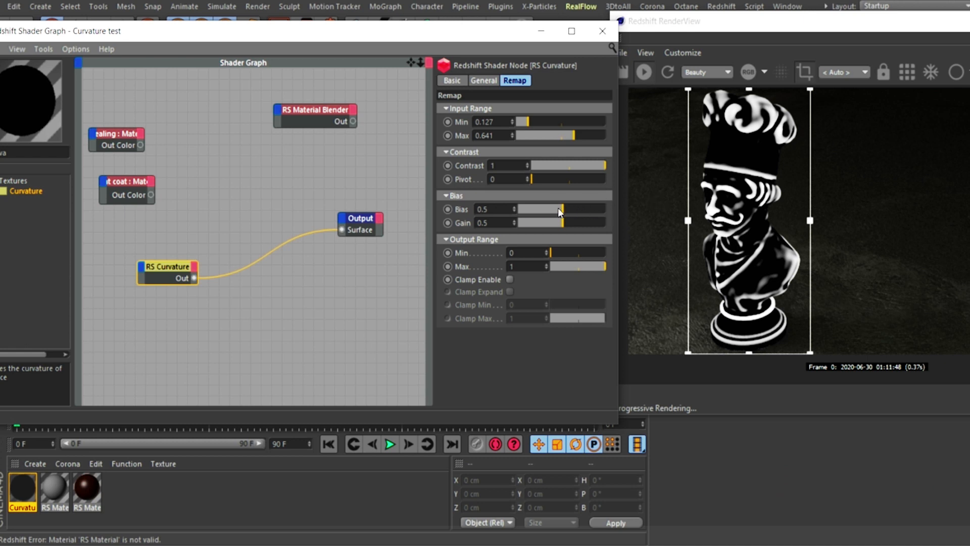
left_click_drag(561, 207, 496, 205)
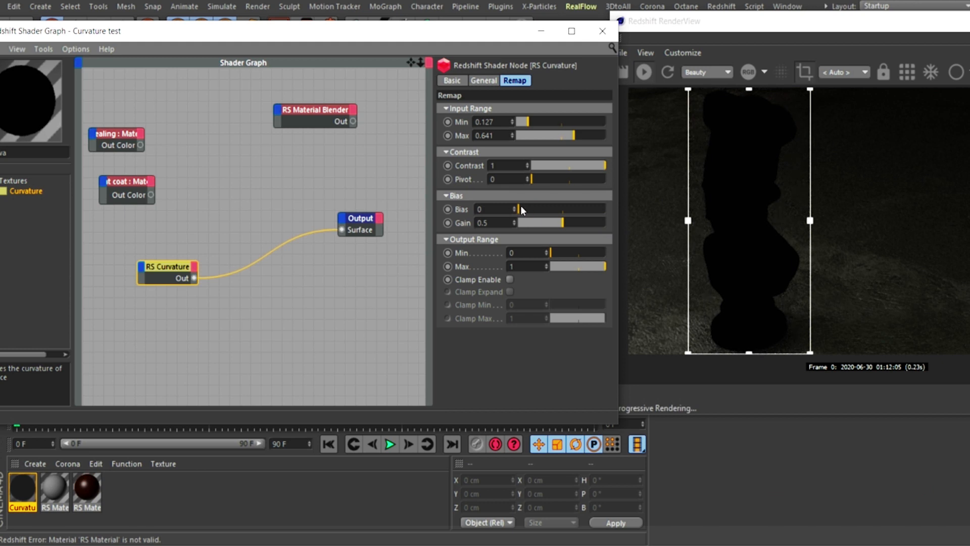
left_click_drag(530, 209, 624, 211)
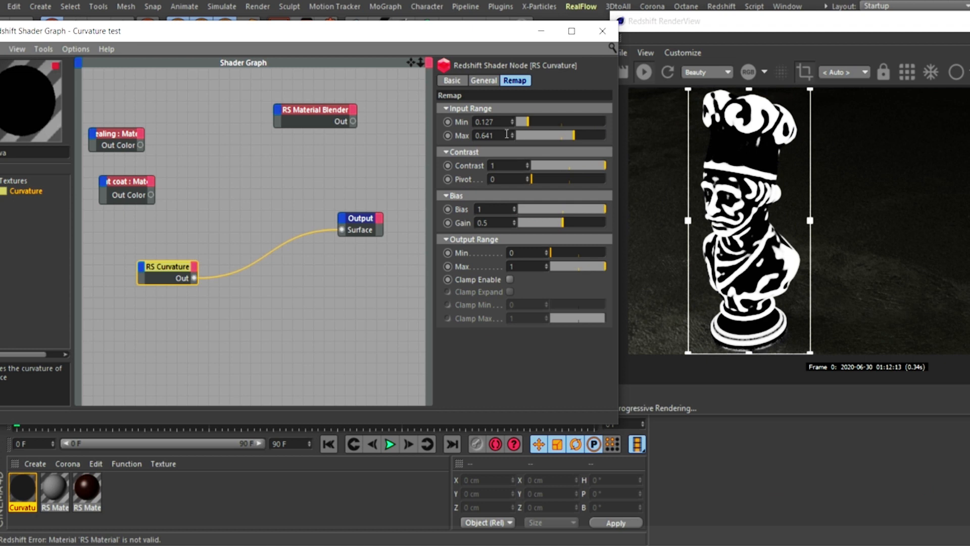
- Try a different Input Range Max, keep it at 0.641, and reset the Bias to 0.5
left_click_drag(497, 134, 474, 133)
type("0.341")
left_click(561, 209)
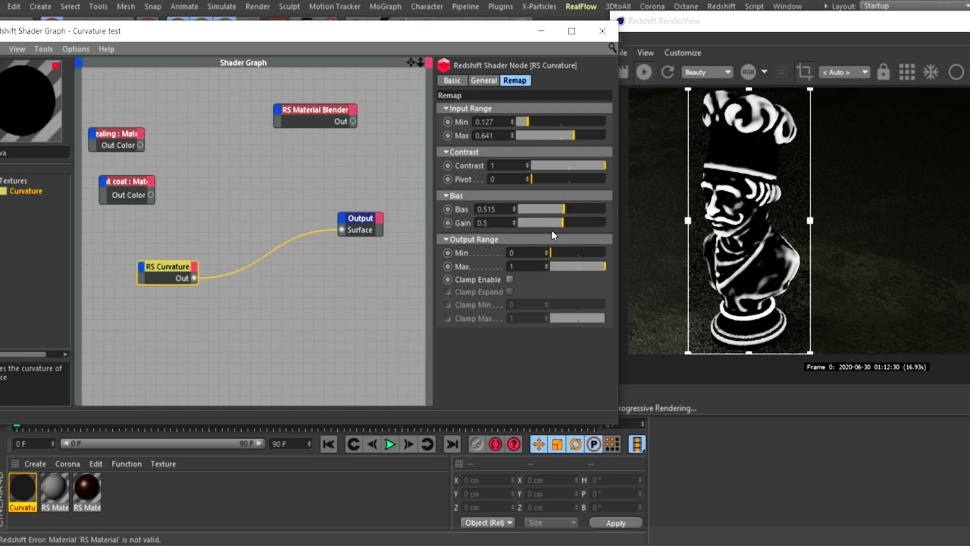
double_click(500, 210)
type("0.5")
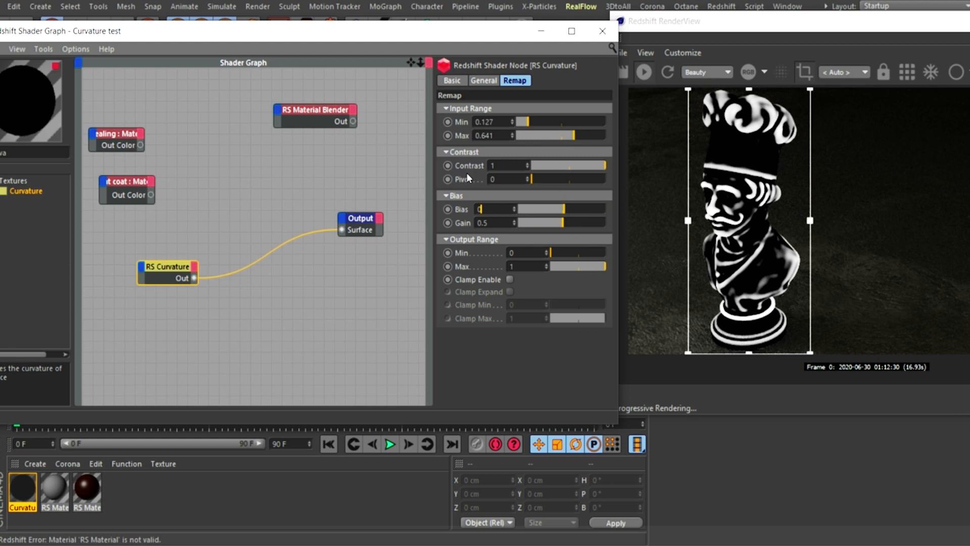
key("Return")
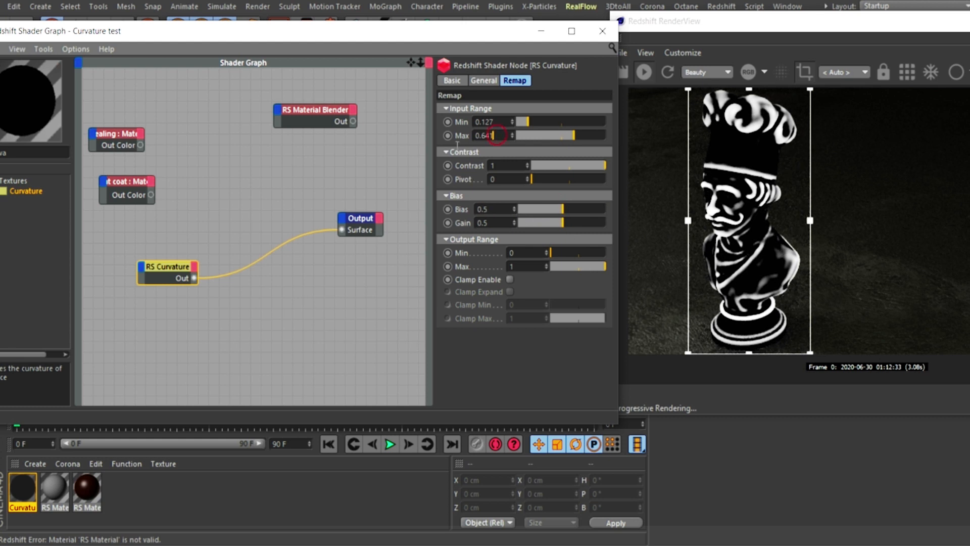
- Test an Input Range Max of 1 with Bias raised to 1, and lower the Max to 0.46
left_click_drag(494, 136, 425, 135)
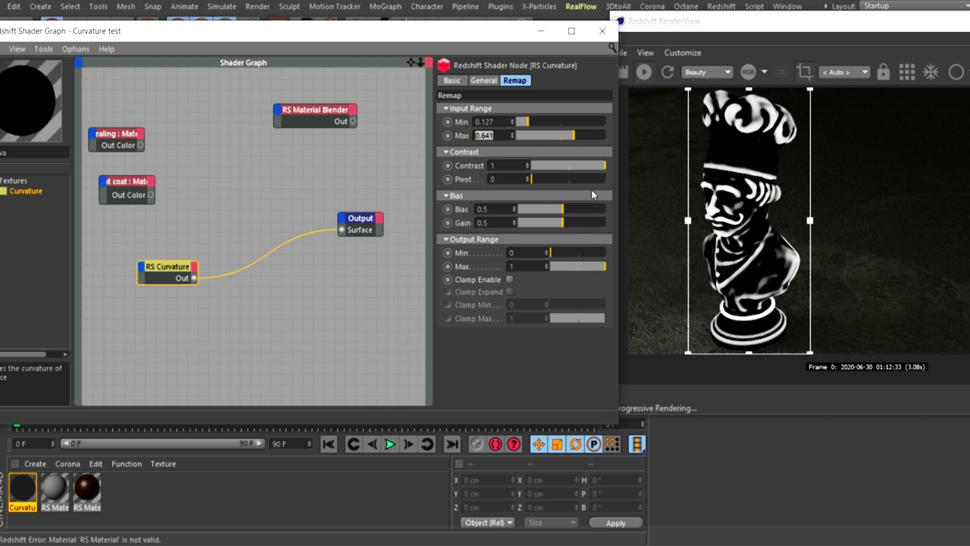
type("1")
key("Return")
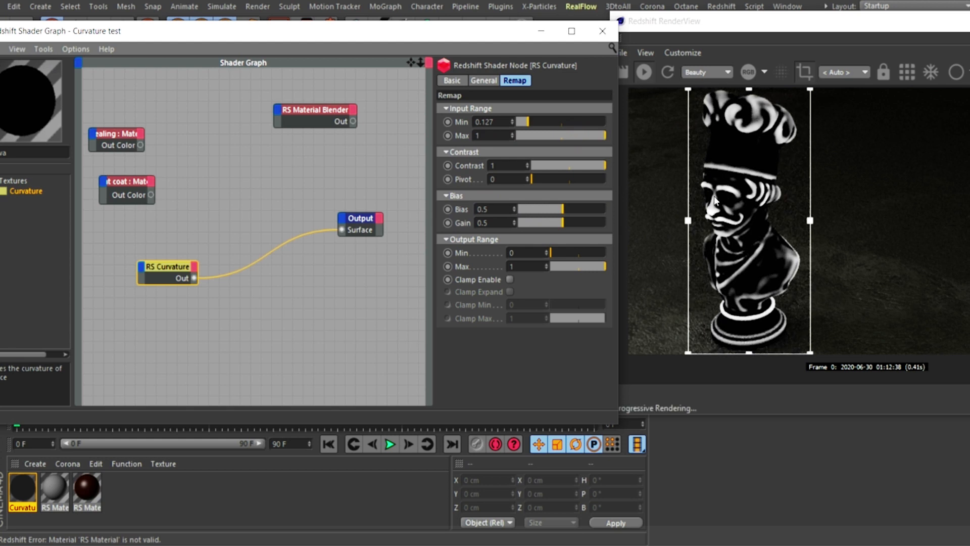
left_click_drag(561, 212, 626, 207)
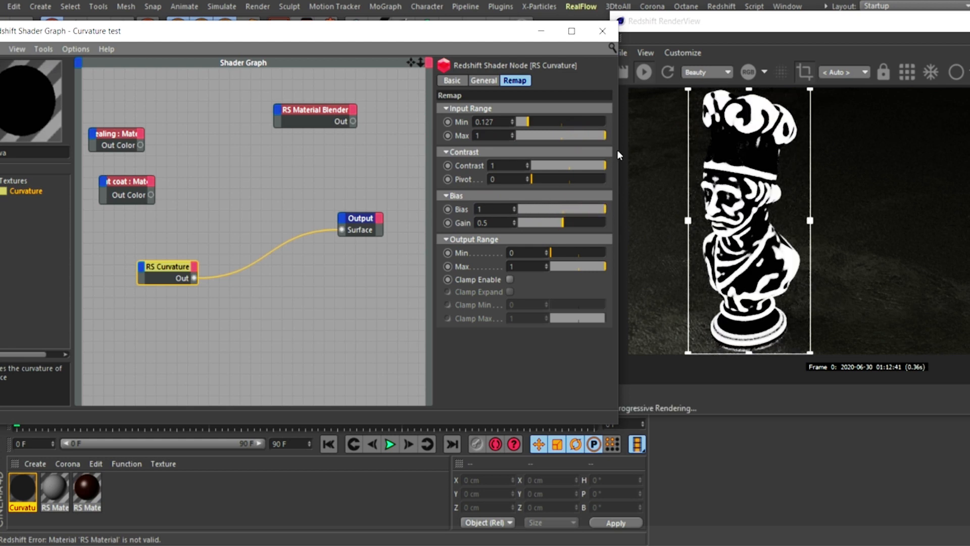
left_click_drag(589, 134, 557, 136)
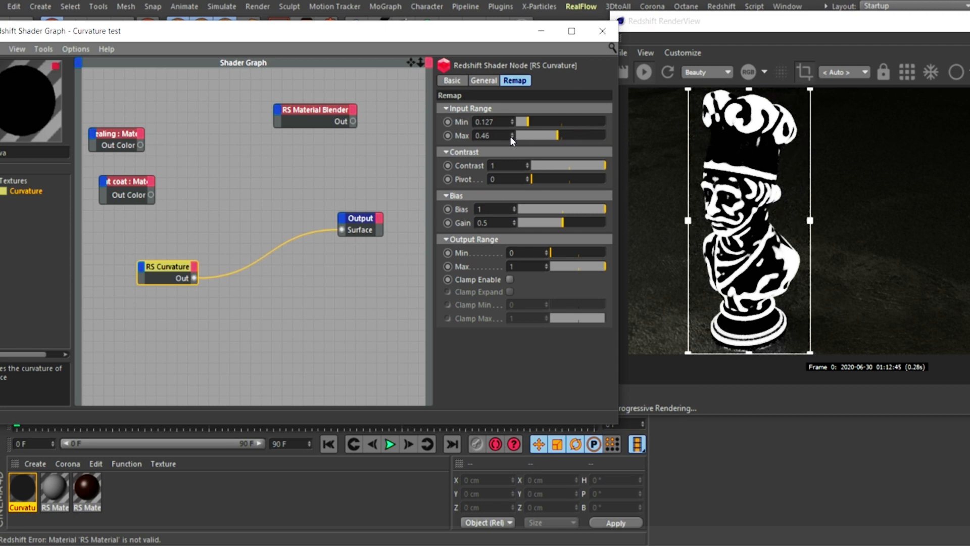
- Restore the Input Range Max to 0.641 and lower the Bias to about 0.53
left_click(485, 136)
type("0.641")
key("Return")
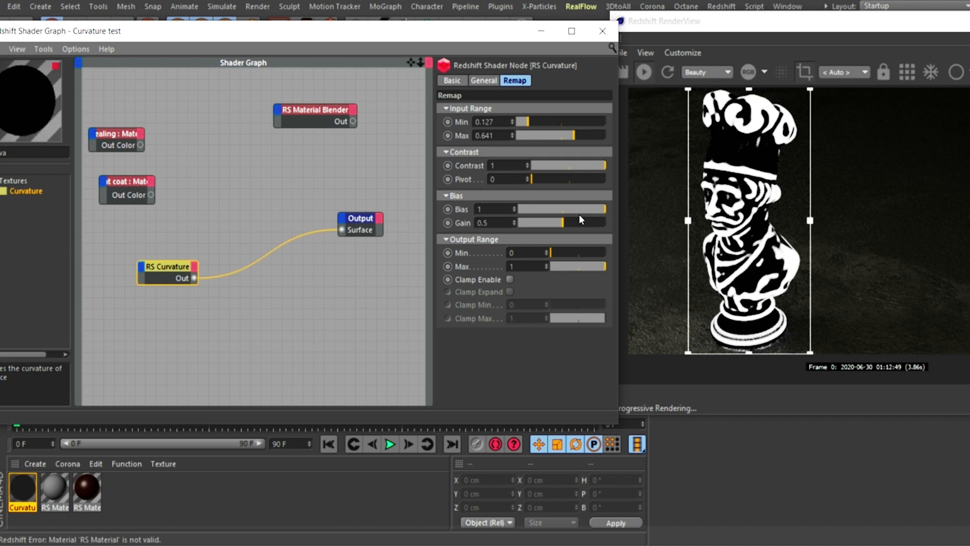
mouse_move(581, 209)
left_mouse_down()
mouse_move(520, 206)
mouse_move(602, 207)
mouse_move(565, 215)
left_mouse_up()
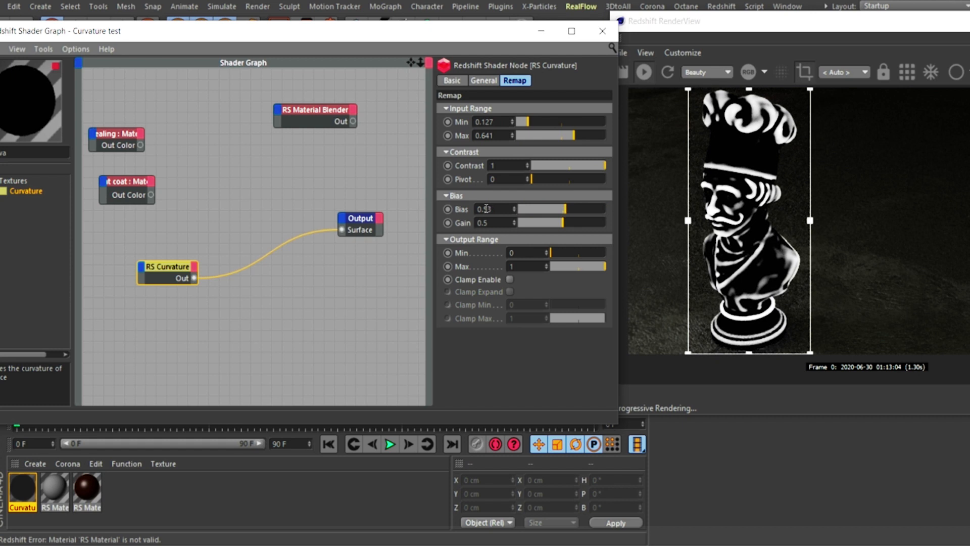
- Test a higher Bias on the curvature remap and reset it to 0.5
key("Return")
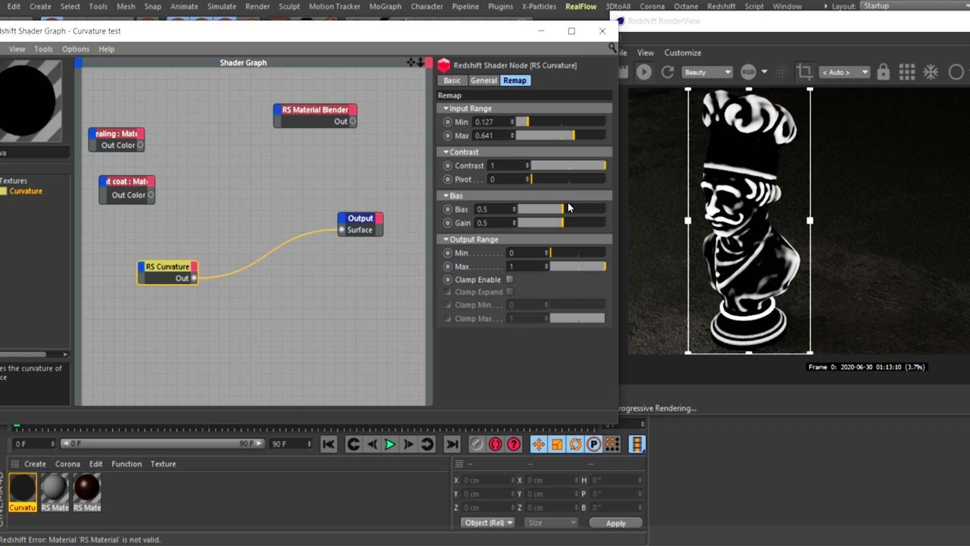
left_click_drag(569, 210, 608, 200)
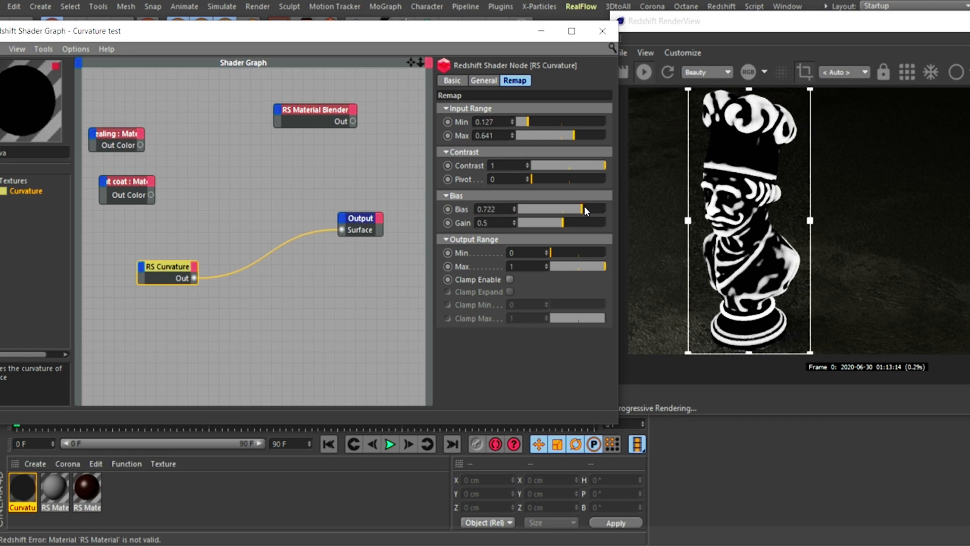
left_click(565, 207)
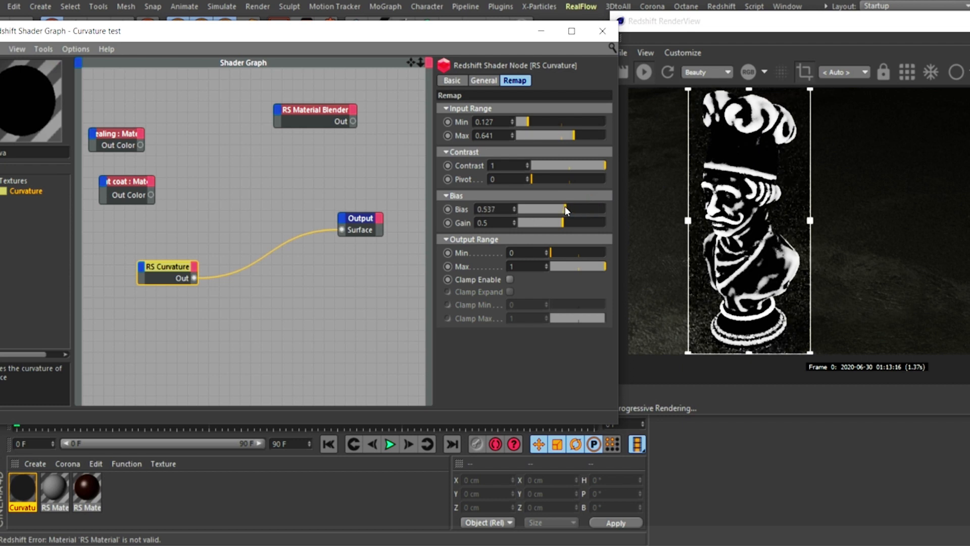
left_click(498, 208)
key("BackSpace")
key("BackSpace")
key("Return")
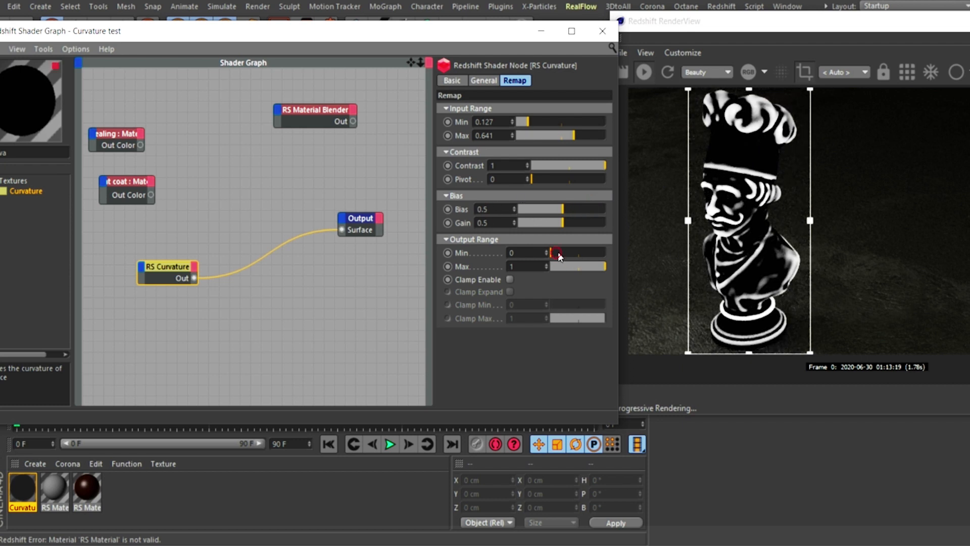
- Try the curvature remap's Output Range Min and Max, and move the Curvature node slightly aside in the graph
left_click_drag(559, 256, 532, 254)
left_click_drag(589, 265, 532, 258)
left_click_drag(179, 268, 142, 264)
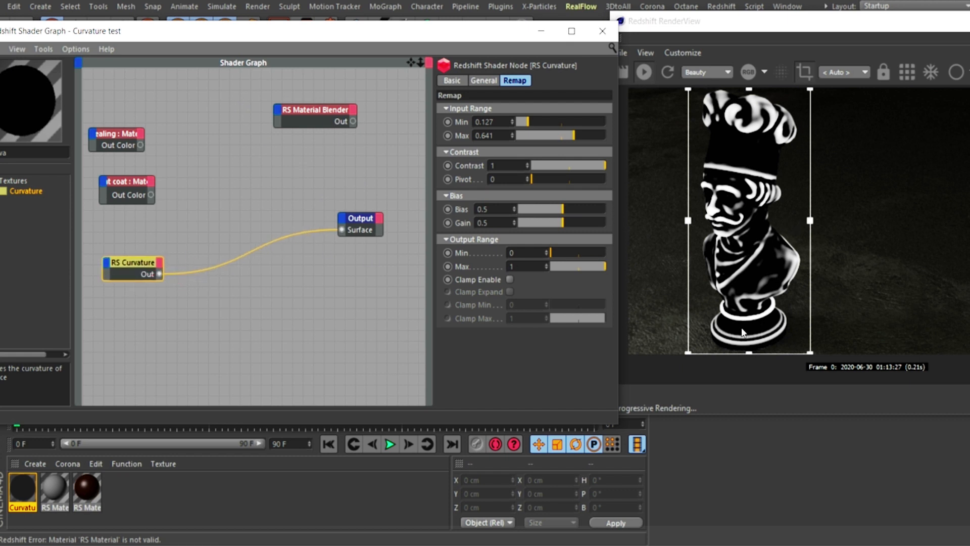
- Examine the curvature mask up close on the bust's base in the render preview
left_click(735, 338)
scroll(748, 313, "up", 5)
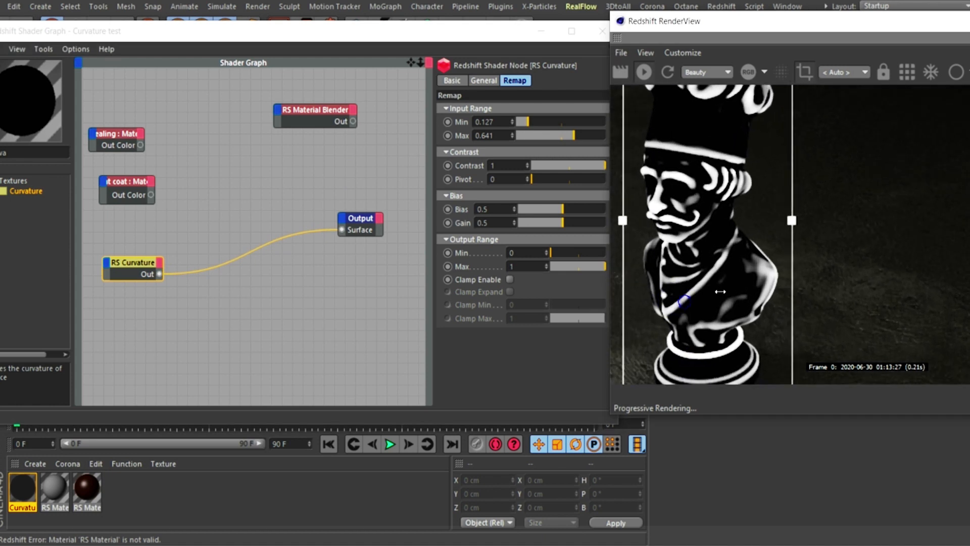
right_click_drag(758, 284, 733, 288, "alt")
middle_click_drag(705, 278, 739, 244, "alt")
right_click_drag(698, 296, 806, 266, "alt")
middle_click_drag(706, 284, 761, 186, "alt")
right_click_drag(745, 278, 769, 281, "alt")
middle_click_drag(770, 280, 732, 236, "alt")
right_click_drag(732, 237, 821, 259, "alt")
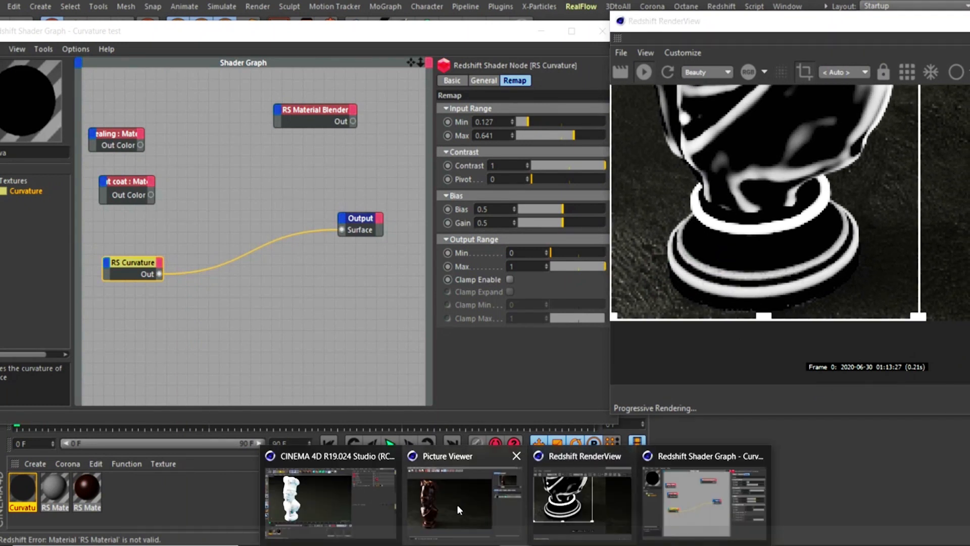
- Inspect the worn edges on the base, face and moustache in the finished render snapshot in the Picture Viewer
left_click(457, 504)
scroll(288, 364, "up", 6)
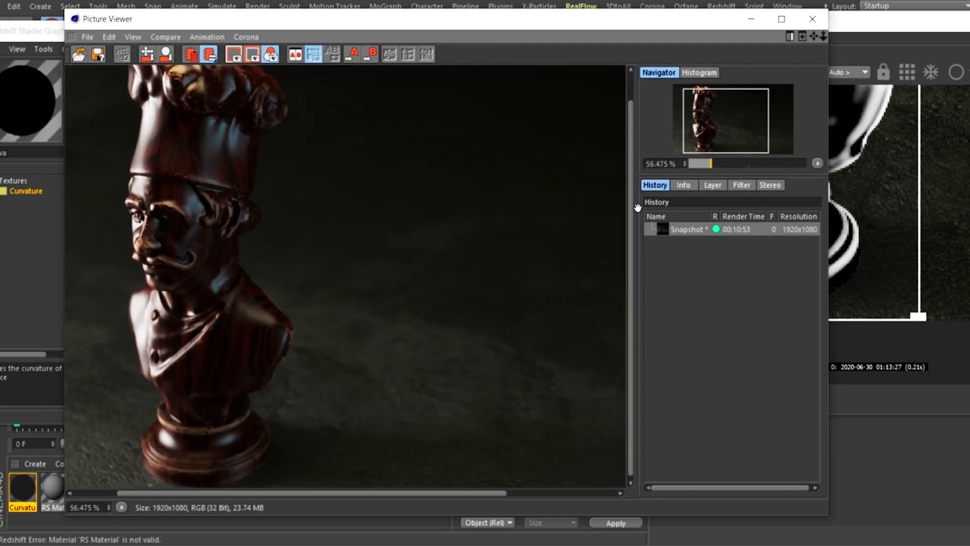
left_click_drag(237, 349, 392, 139)
left_click_drag(304, 394, 246, 341)
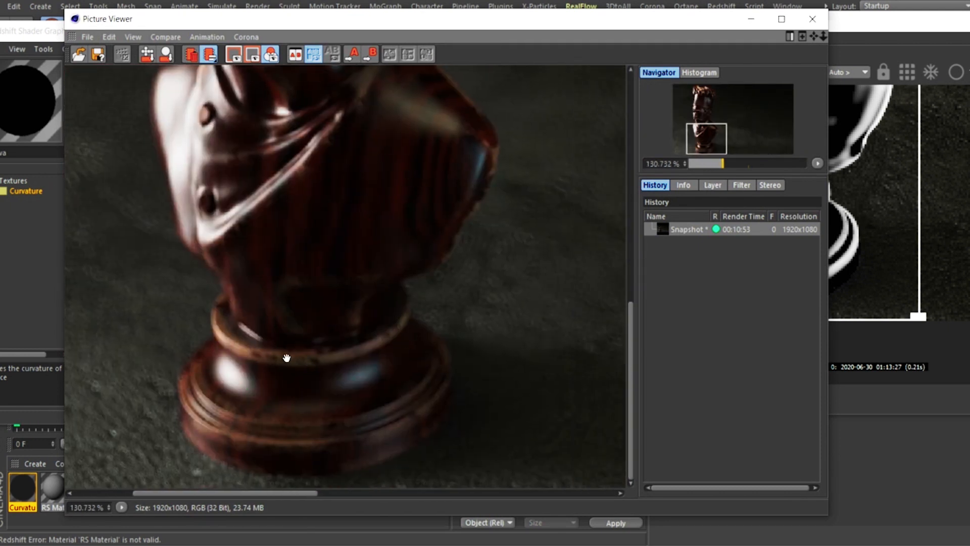
left_click_drag(294, 152, 295, 275)
left_click_drag(248, 197, 249, 249)
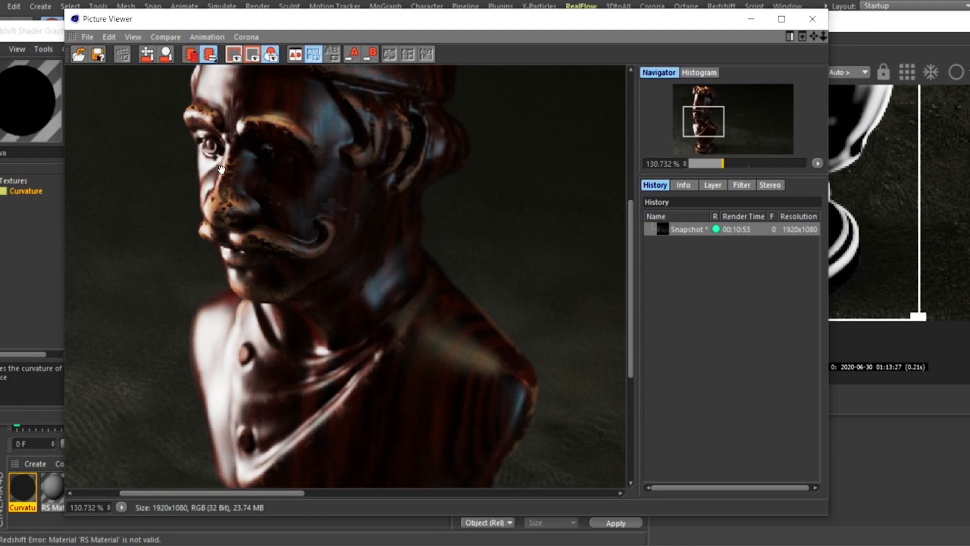
left_click_drag(320, 207, 189, 227)
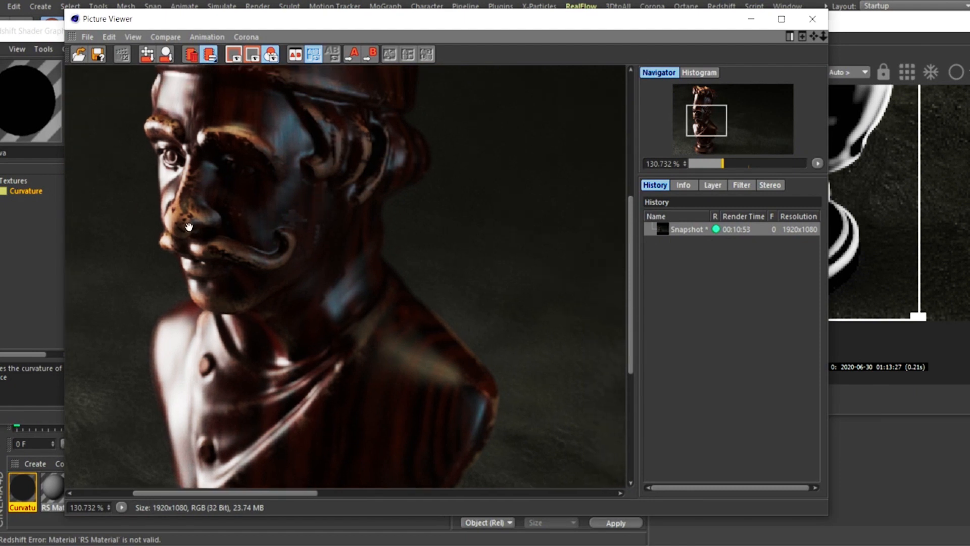
scroll(189, 227, "up", 3)
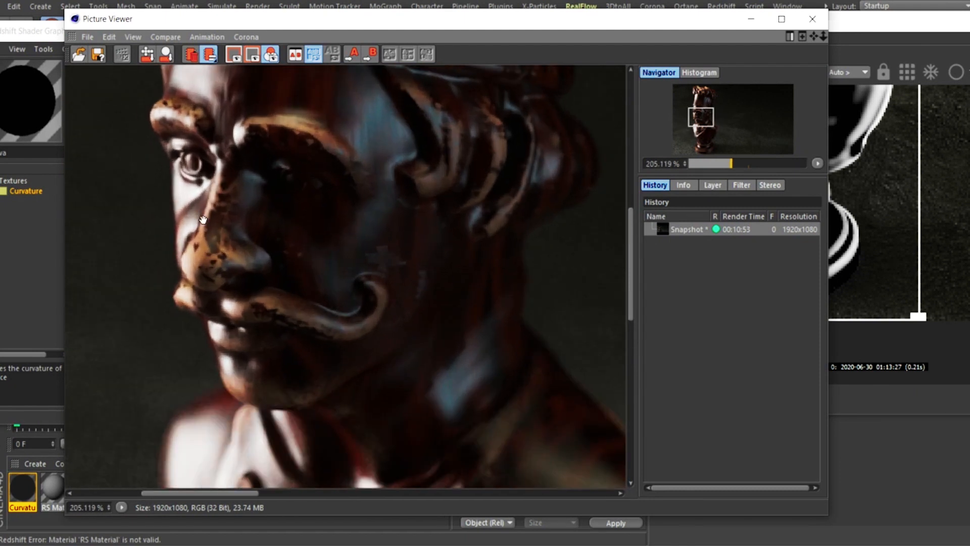
scroll(152, 304, "down", 5)
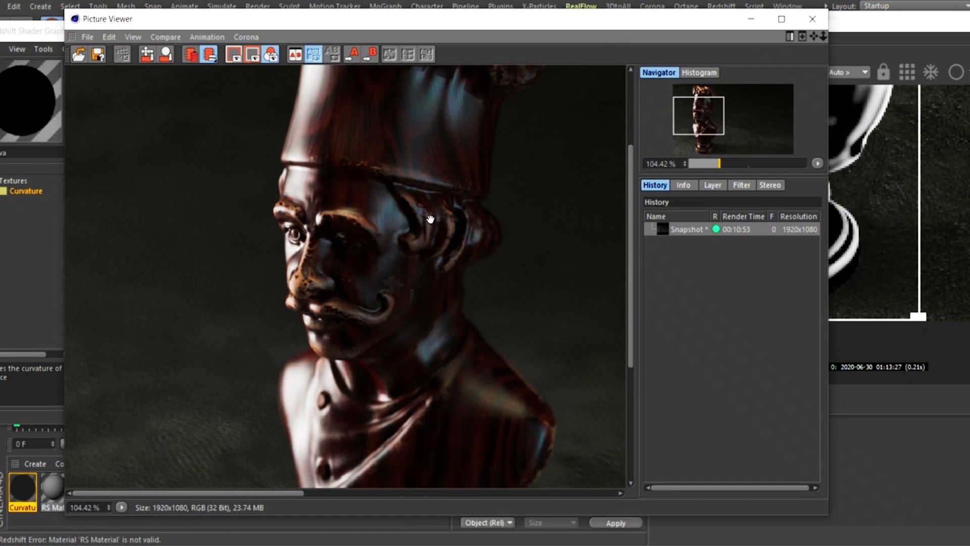
scroll(232, 274, "down", 6)
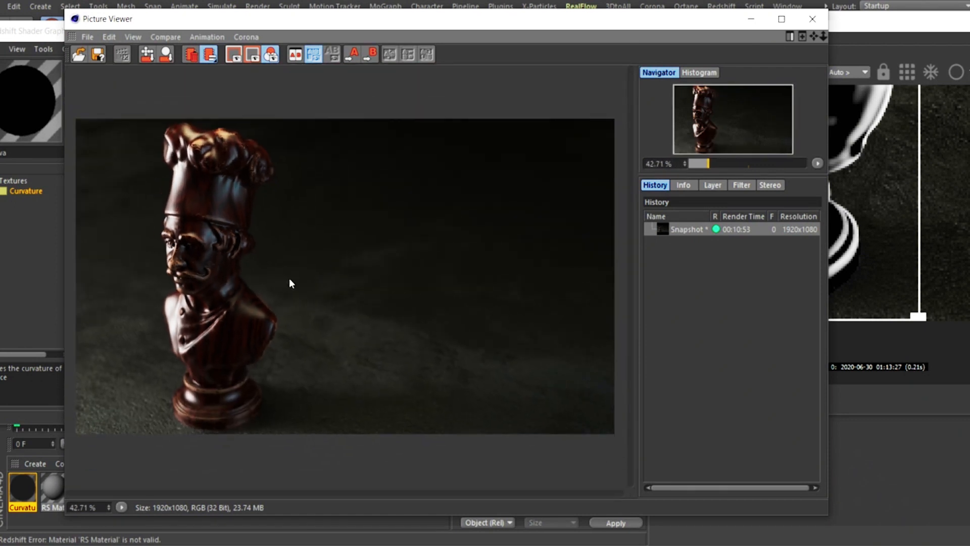
left_click(751, 19)
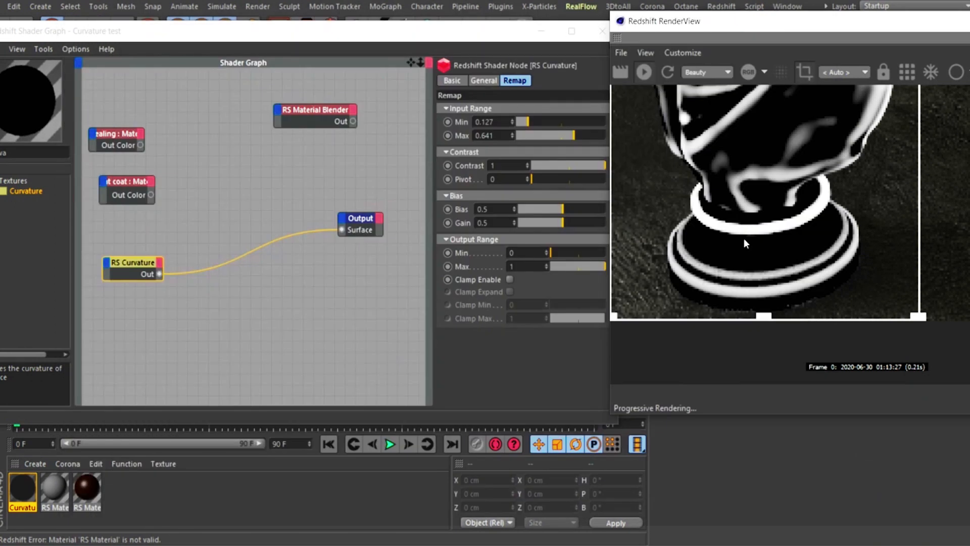
- Find the Noise texture node and add it to the graph below the Curvature node
left_click_drag(133, 273, 136, 265)
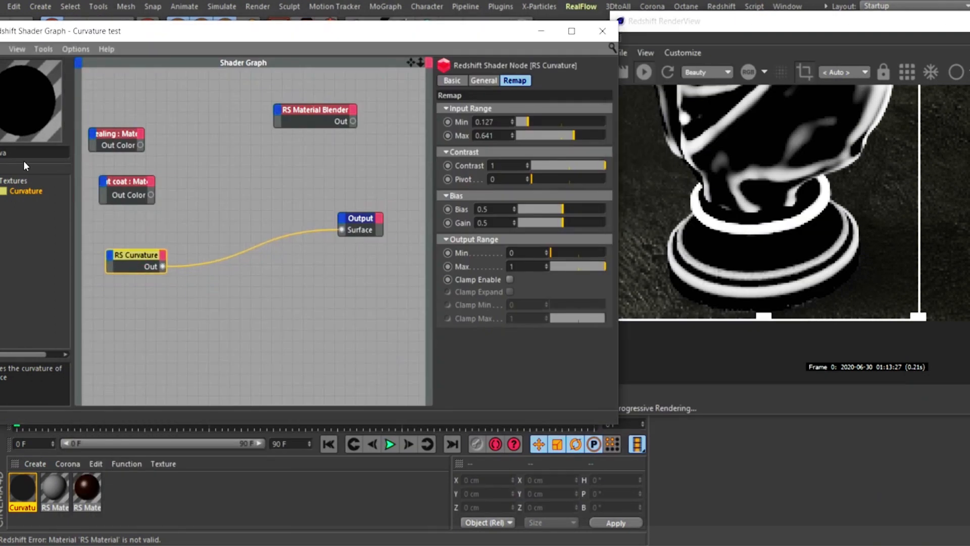
type("nois")
left_click_drag(17, 189, 154, 322)
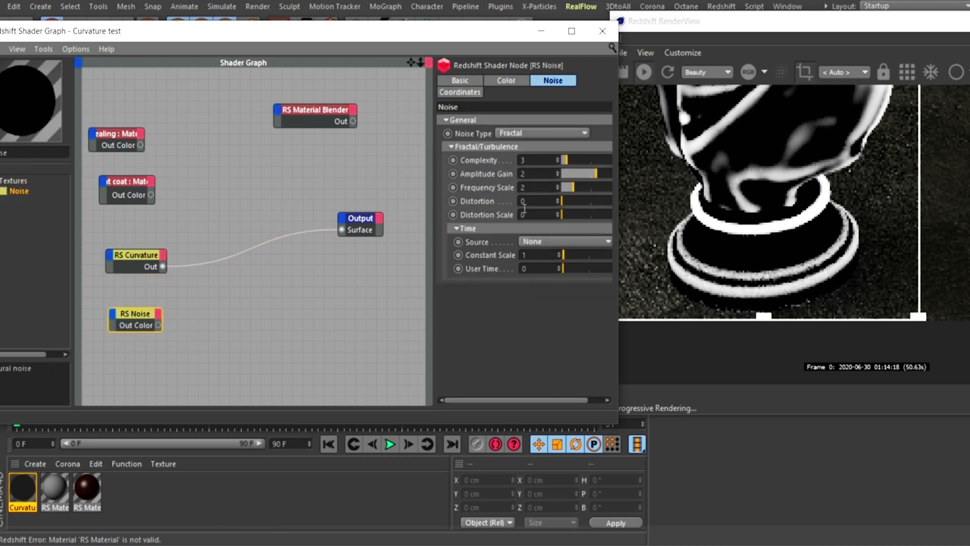
- Set the Noise Type to Turbulence and connect the noise's Out Color to the Output's Surface
left_click(541, 134)
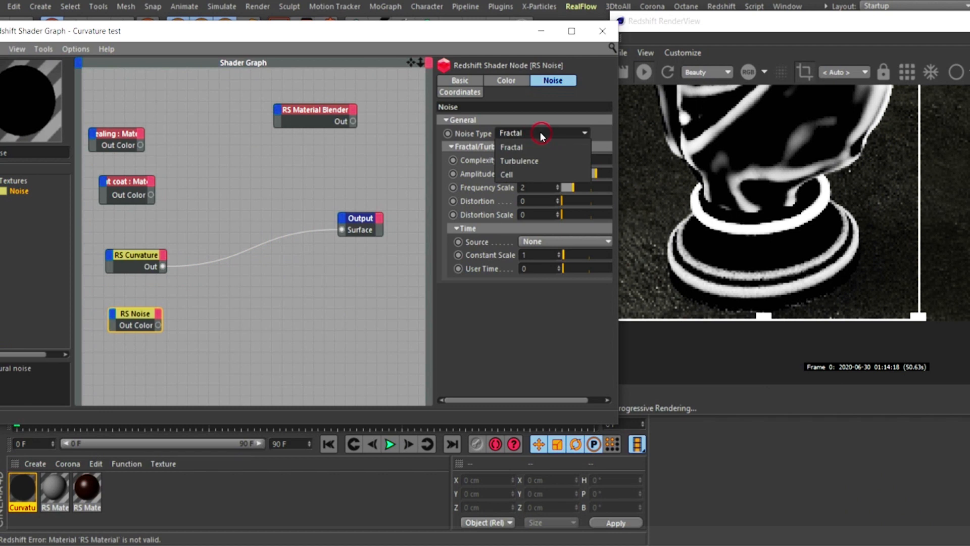
left_click(523, 161)
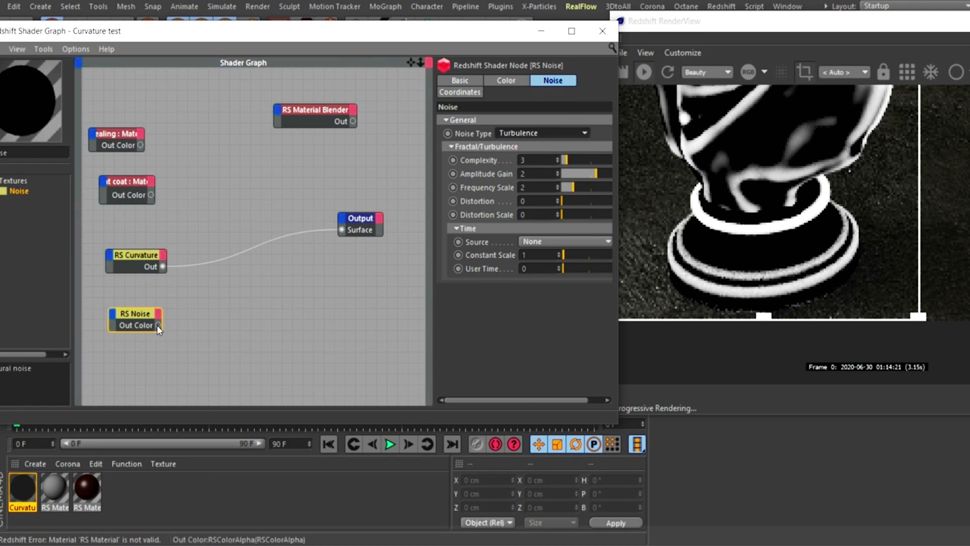
left_click_drag(159, 325, 342, 230)
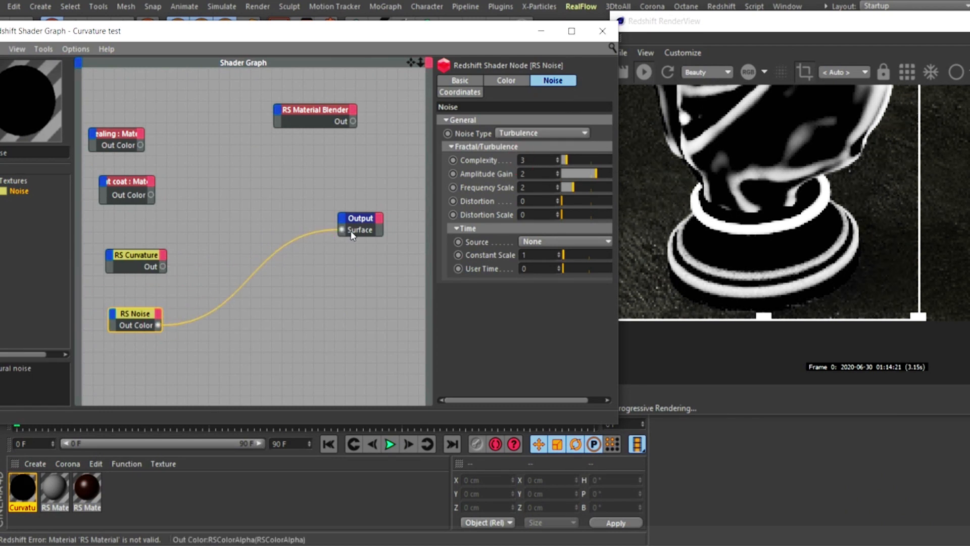
- Examine how the noise pattern is distributed over the whole bust in the render preview
right_click_drag(795, 182, 680, 223, "alt")
middle_click_drag(810, 176, 687, 297, "alt")
right_click_drag(819, 217, 687, 222, "alt")
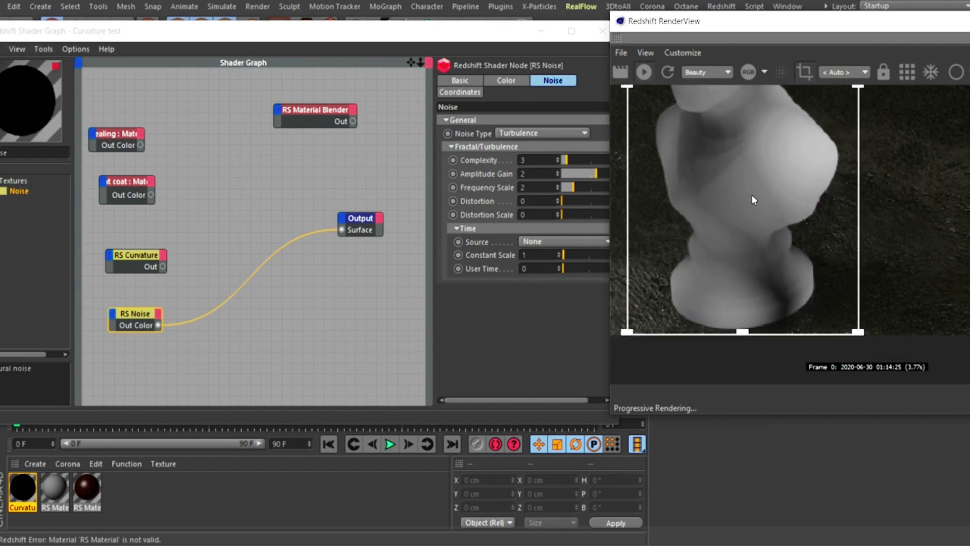
middle_click_drag(752, 199, 754, 278, "alt")
right_click_drag(827, 225, 677, 249, "alt")
middle_click_drag(803, 213, 760, 236, "alt")
right_click_drag(760, 236, 573, 308, "alt")
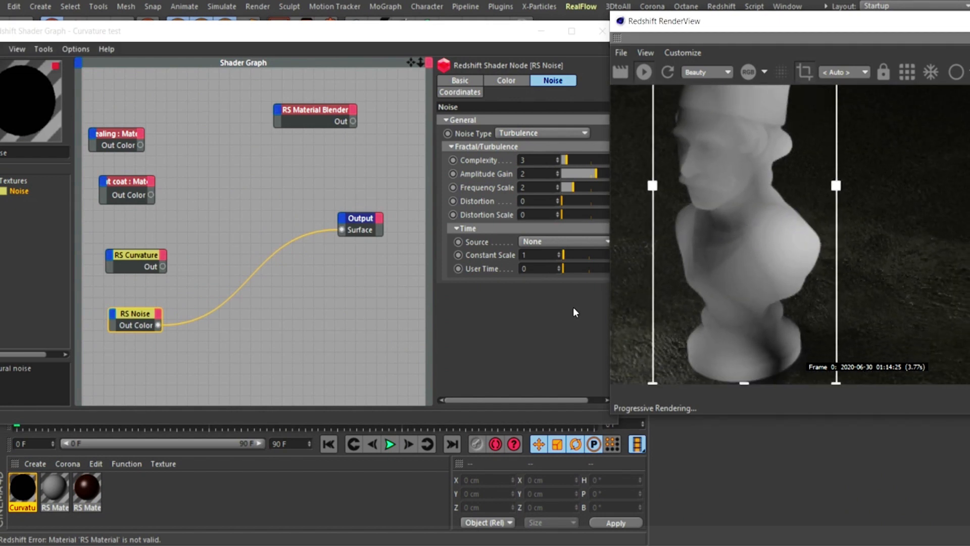
middle_click_drag(714, 221, 746, 233, "alt")
right_click_drag(746, 233, 579, 298, "alt")
middle_click_drag(762, 224, 723, 236, "alt")
right_click_drag(779, 220, 505, 309, "alt")
middle_click_drag(734, 223, 707, 246, "alt")
right_click_drag(783, 224, 675, 264, "alt")
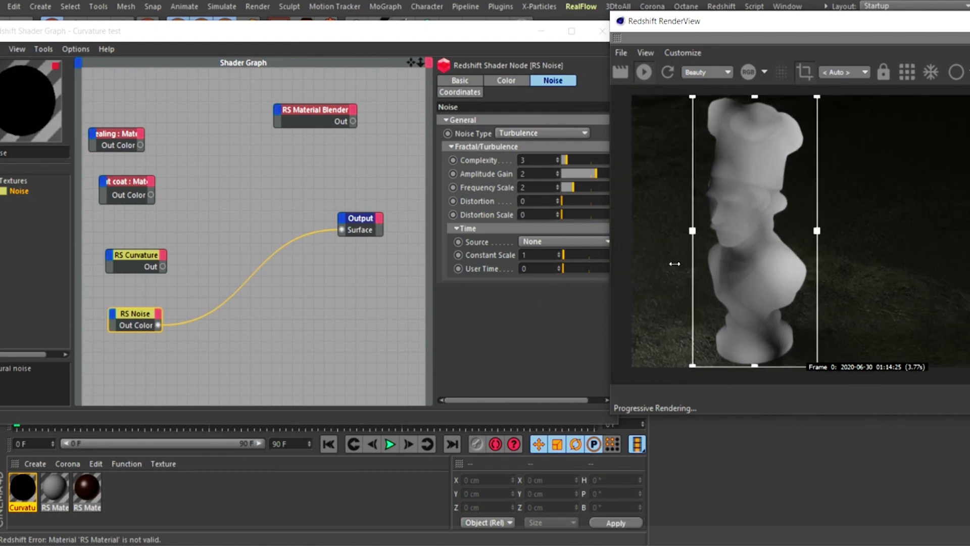
- Try the Cell and Fractal noise types on the Noise node, and return it to Turbulence
left_click(119, 314)
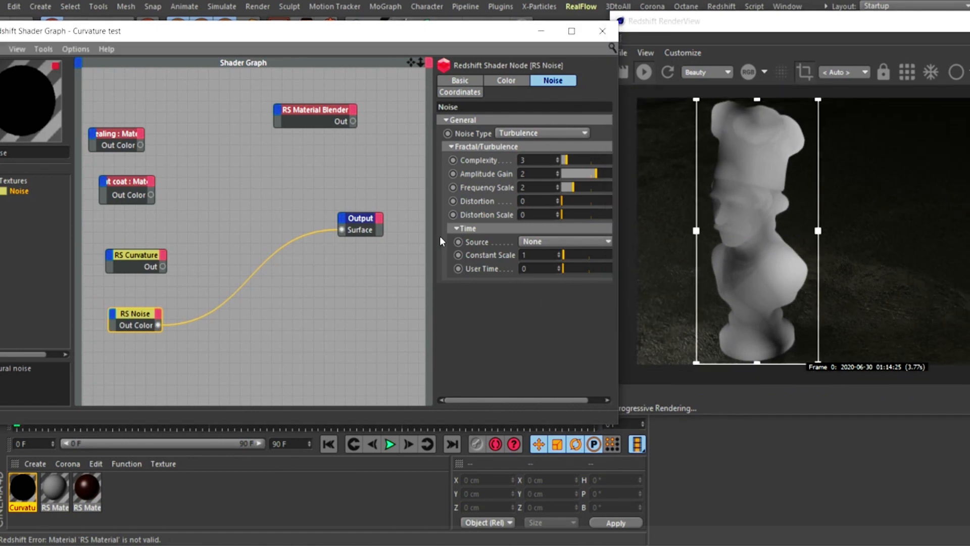
left_click(540, 247)
left_click(533, 244)
left_click(536, 133)
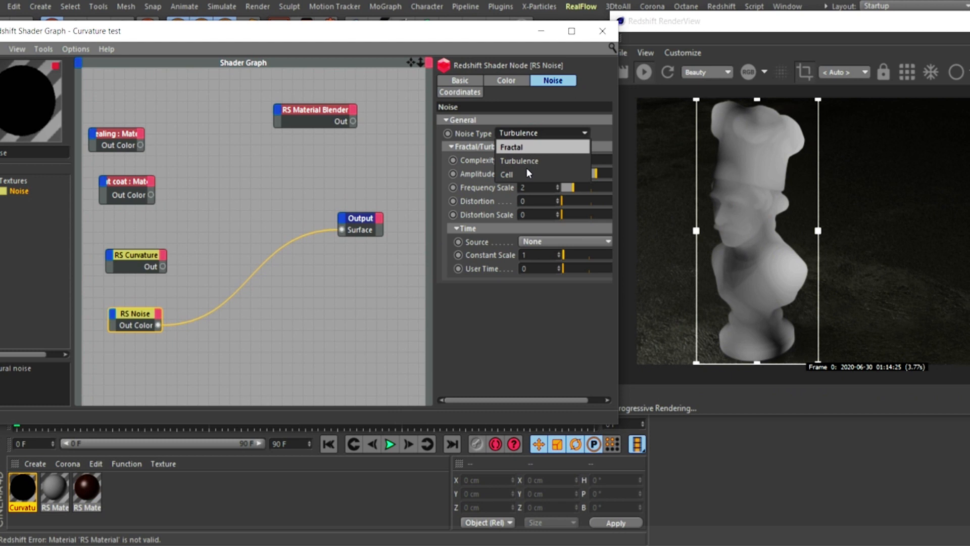
left_click(529, 174)
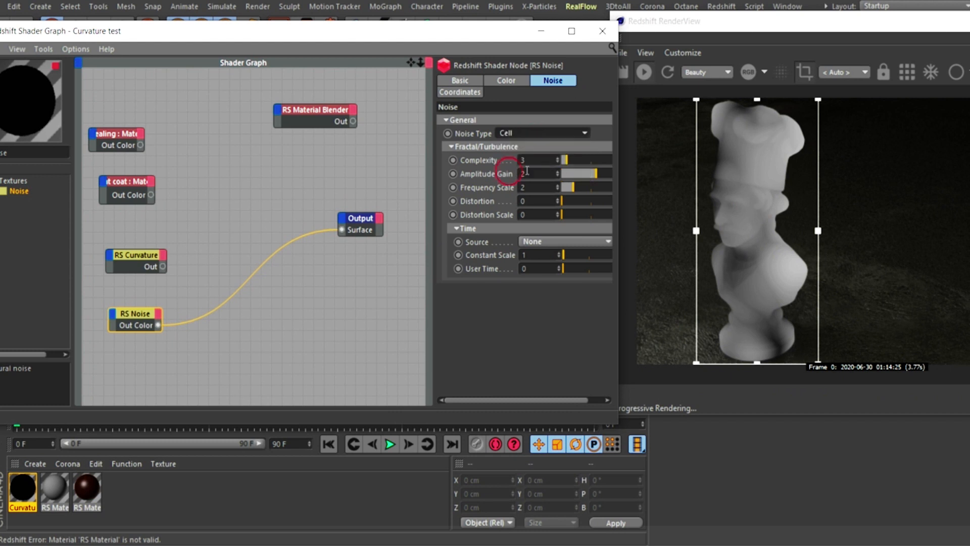
left_click(531, 133)
left_click(564, 145)
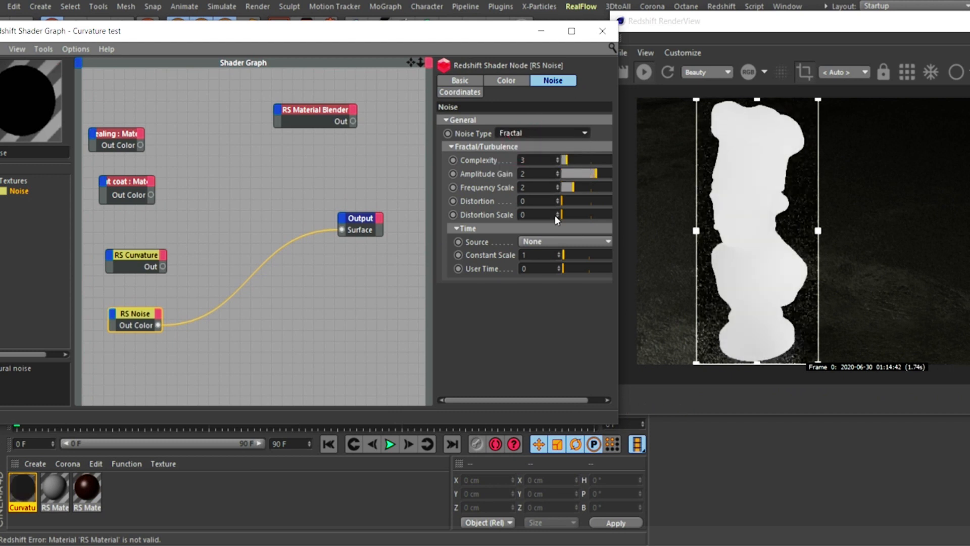
left_click(529, 134)
left_click(536, 159)
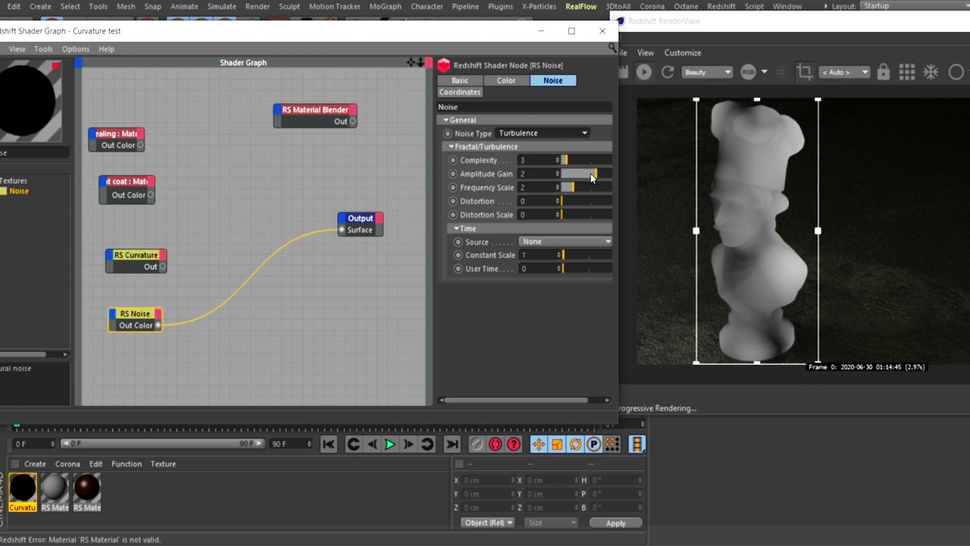
- Set the noise's Amplitude Gain to -0.44, Complexity to 9, Distortion to 2.08 and Time Source to User
left_click_drag(594, 177, 579, 160)
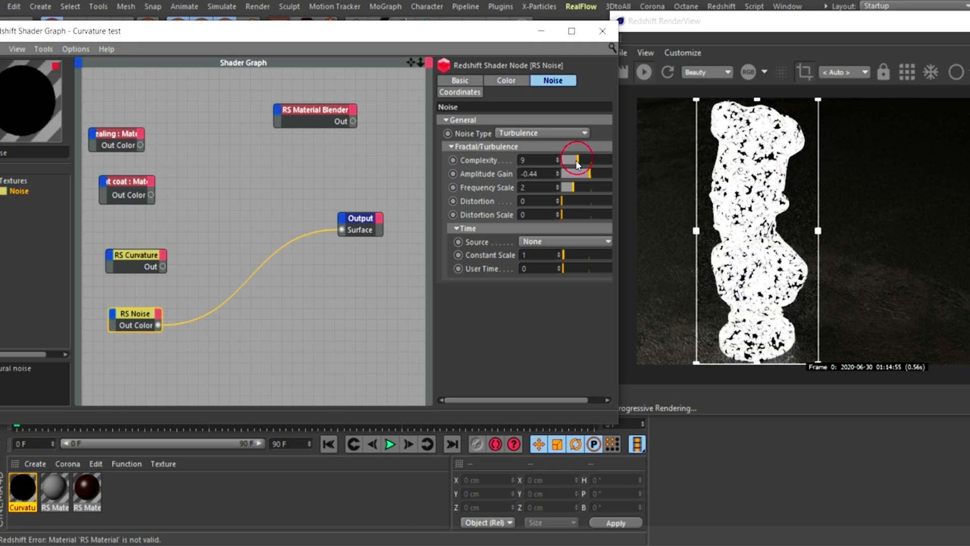
left_click_drag(569, 200, 573, 199)
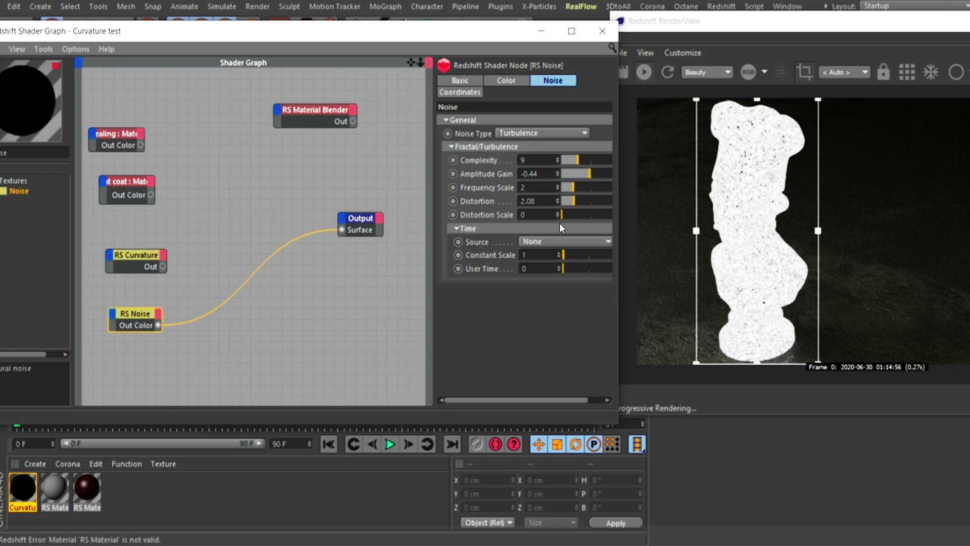
left_click(557, 243)
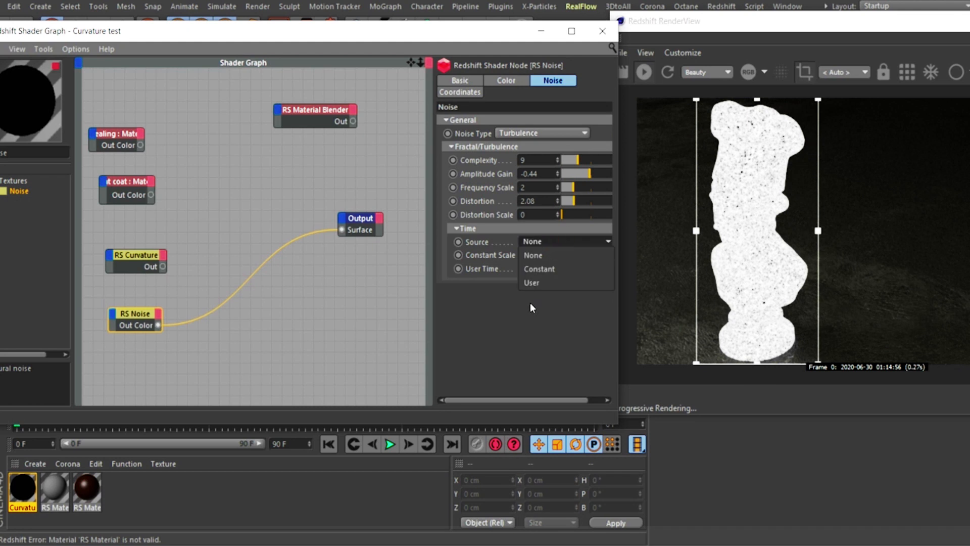
left_click(538, 269)
left_click(541, 241)
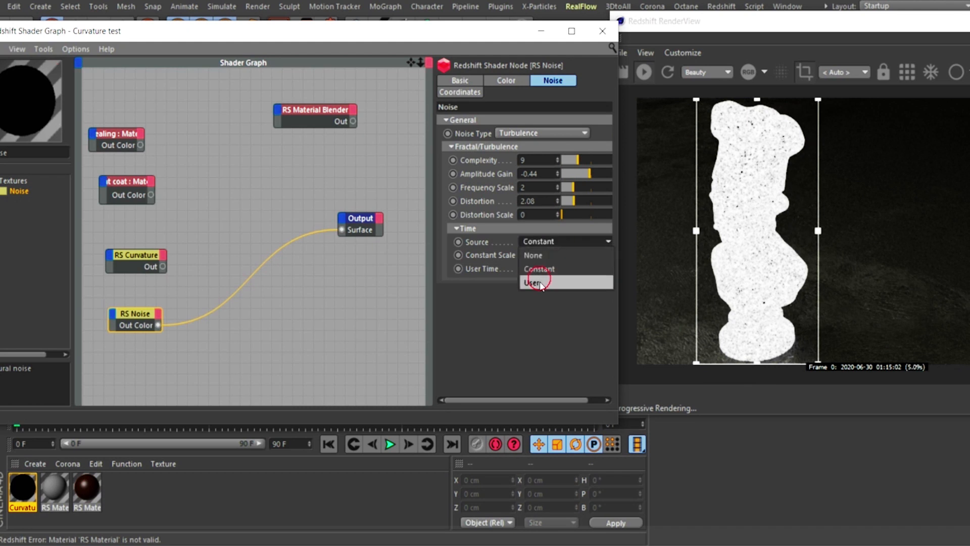
left_click(540, 283)
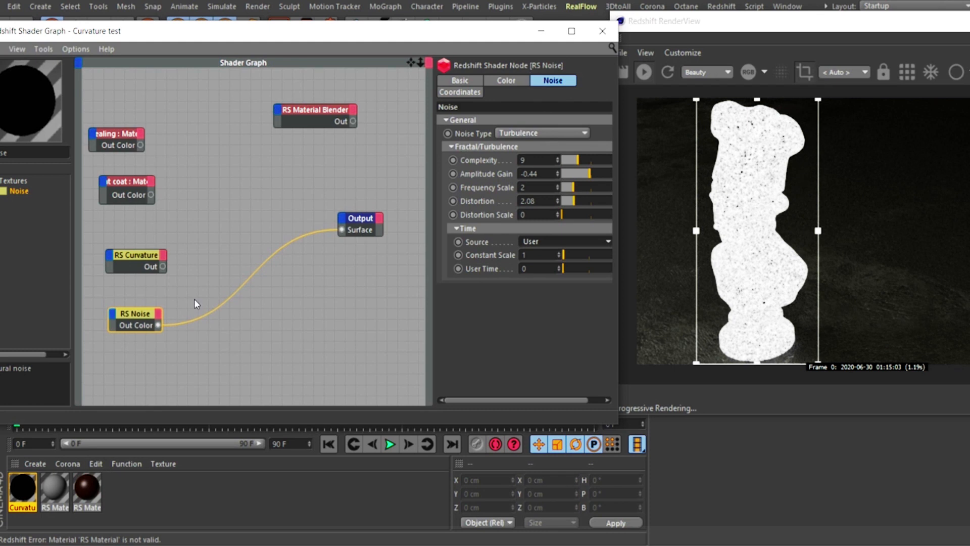
- Disconnect the noise from the Output's Surface and clear the node search filter
left_click_drag(342, 230, 296, 294)
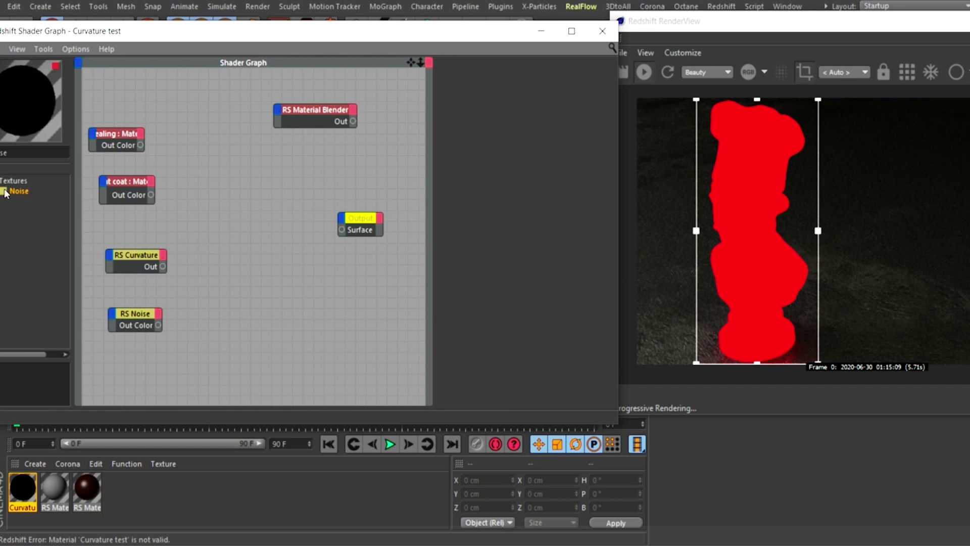
left_click_drag(18, 153, 1, 153)
key("BackSpace")
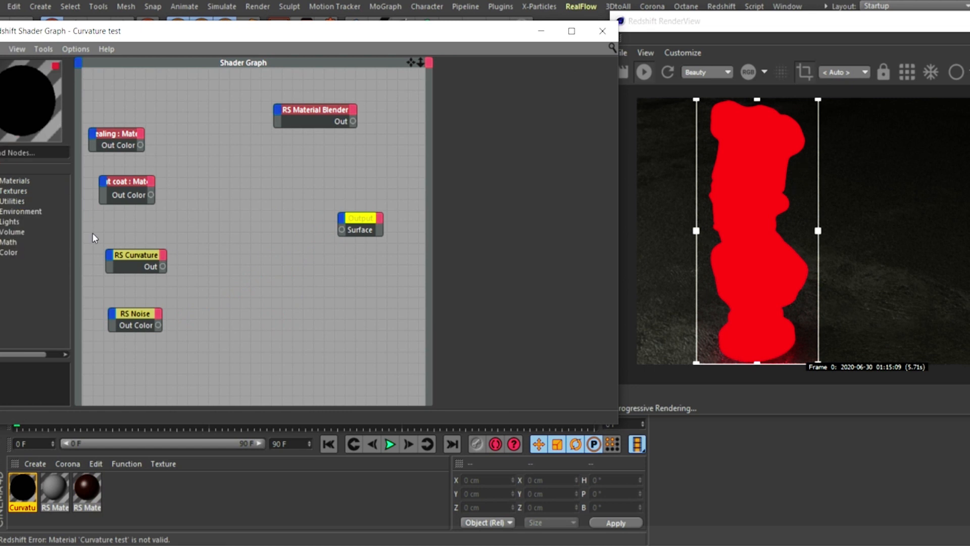
- Replace the Noise node with a Texture node placed below the Curvature node
left_click(1, 191)
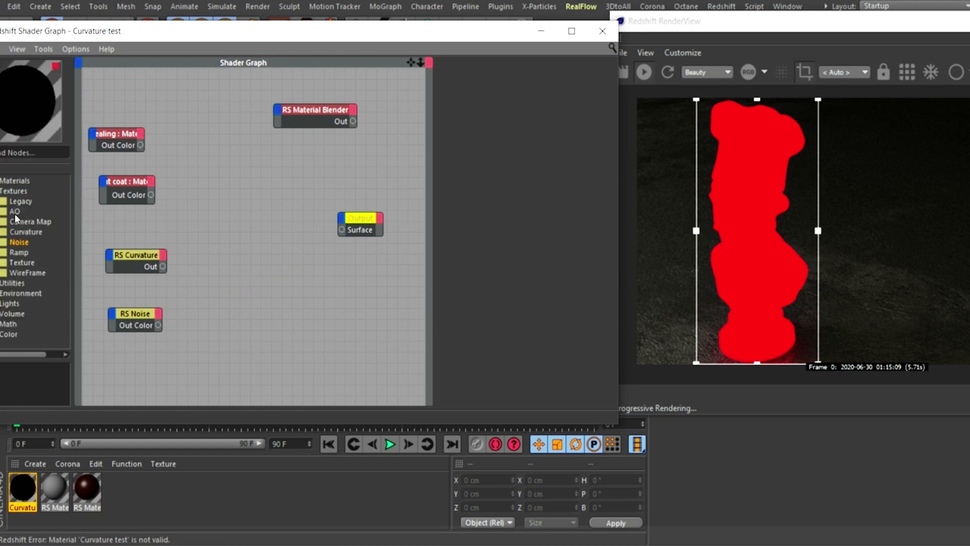
left_click_drag(21, 263, 219, 235)
left_click(152, 326)
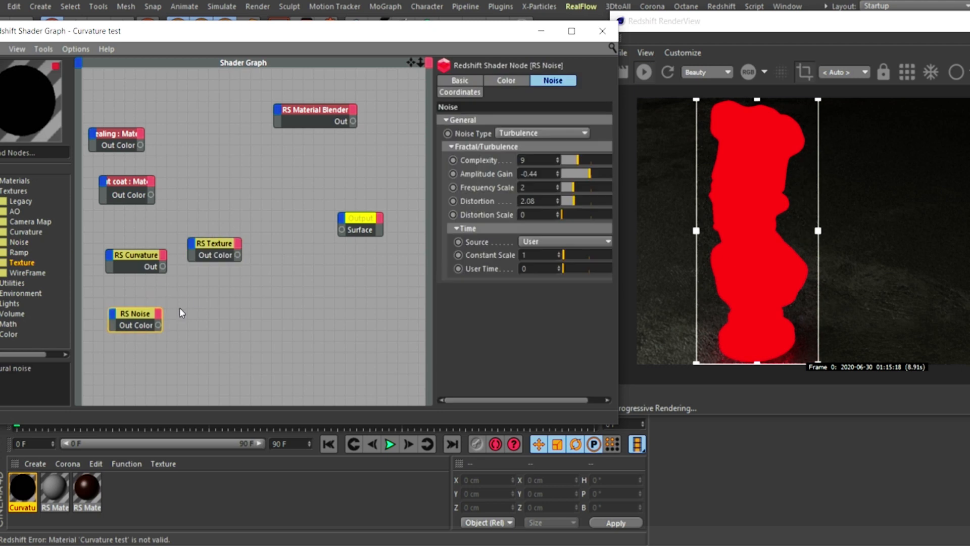
key("Delete")
left_click(219, 242)
left_click_drag(219, 241, 184, 311)
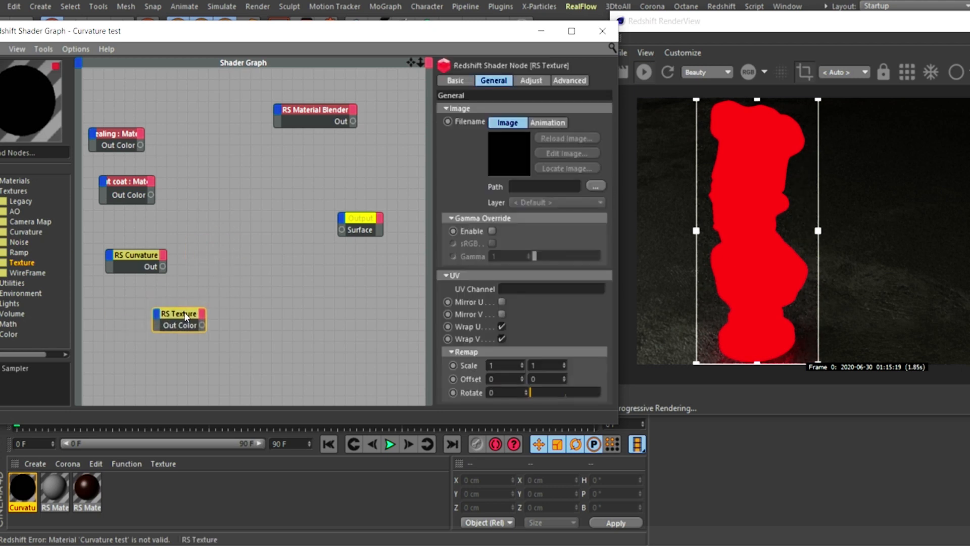
- Load the image 5d63db883ad86 into the Texture node and connect its Out Color to the Output's Surface
left_click(596, 186)
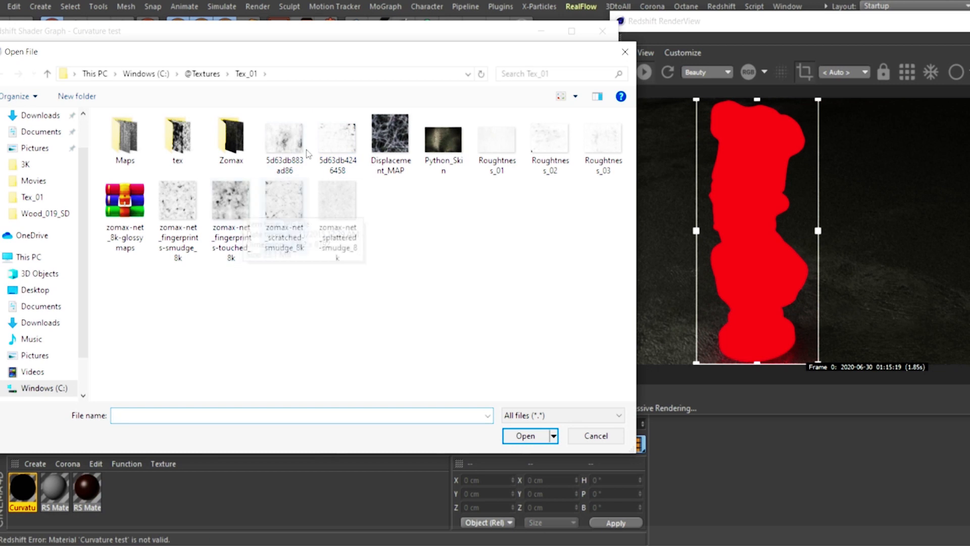
left_click(179, 203)
left_click(229, 205)
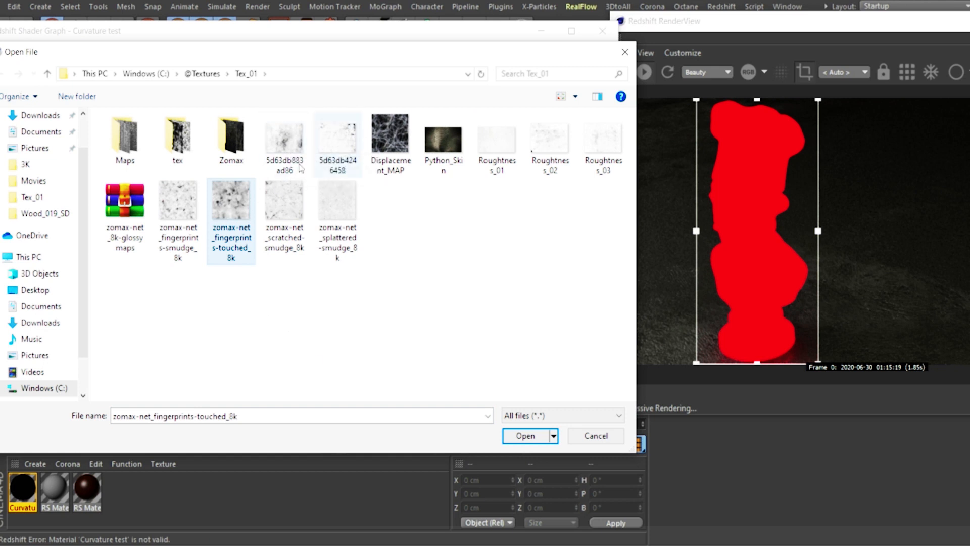
left_click(288, 160)
left_click(511, 436)
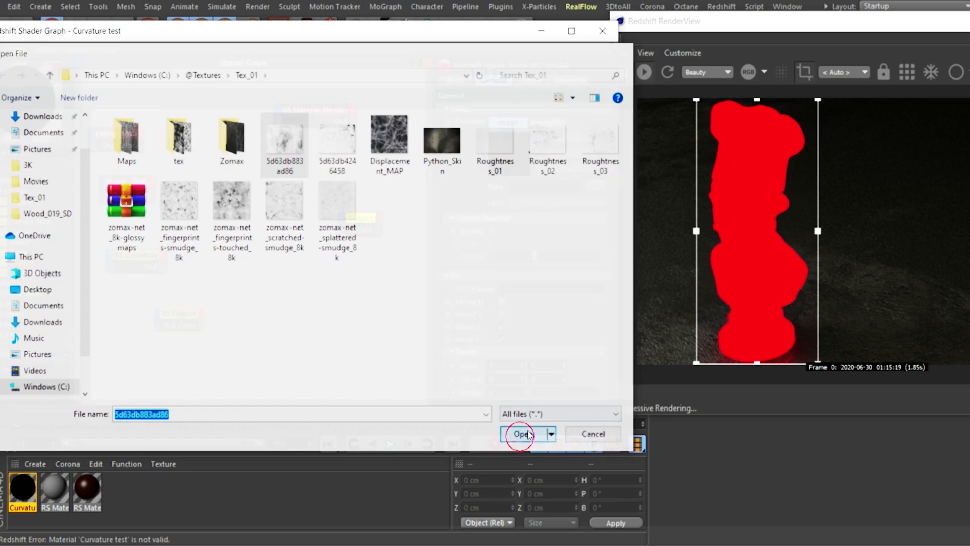
left_click(572, 317)
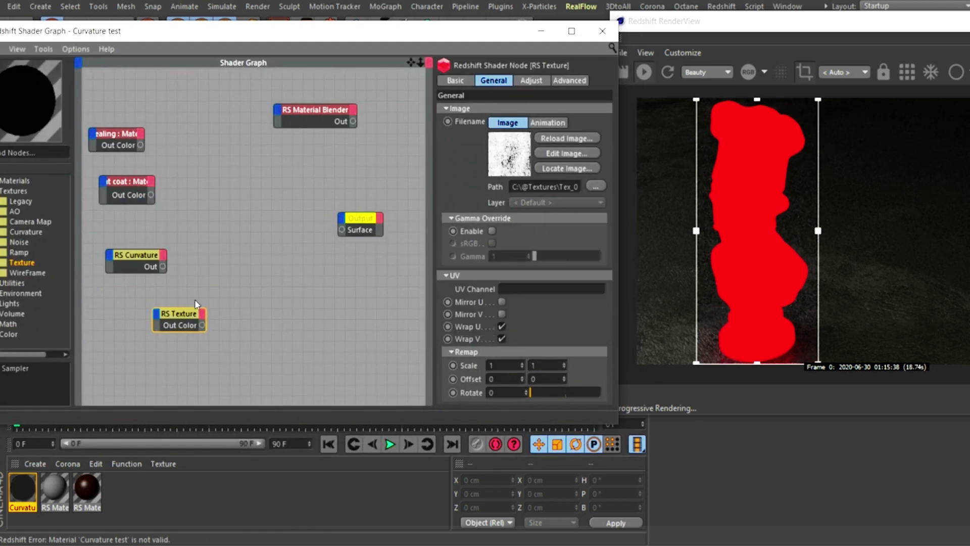
left_click_drag(202, 324, 342, 230)
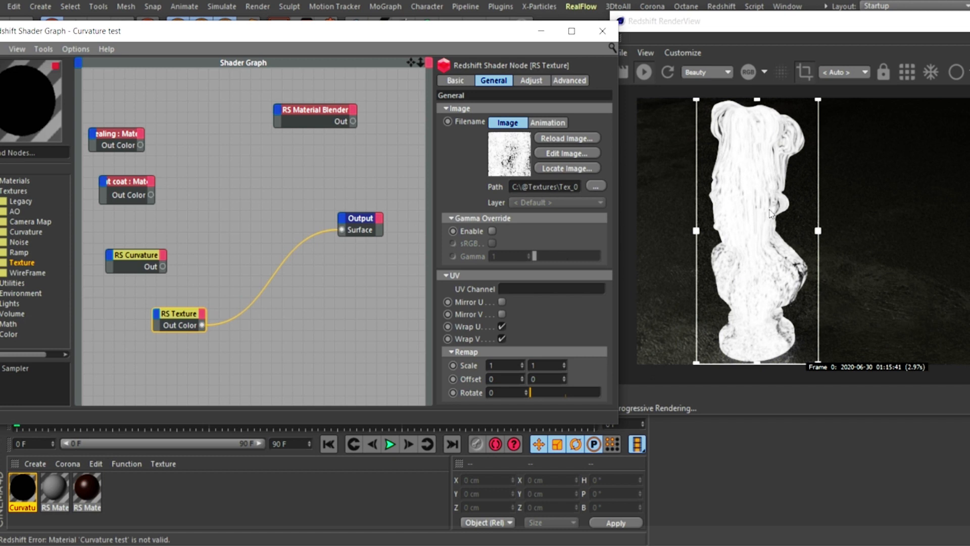
left_click_drag(181, 314, 148, 303)
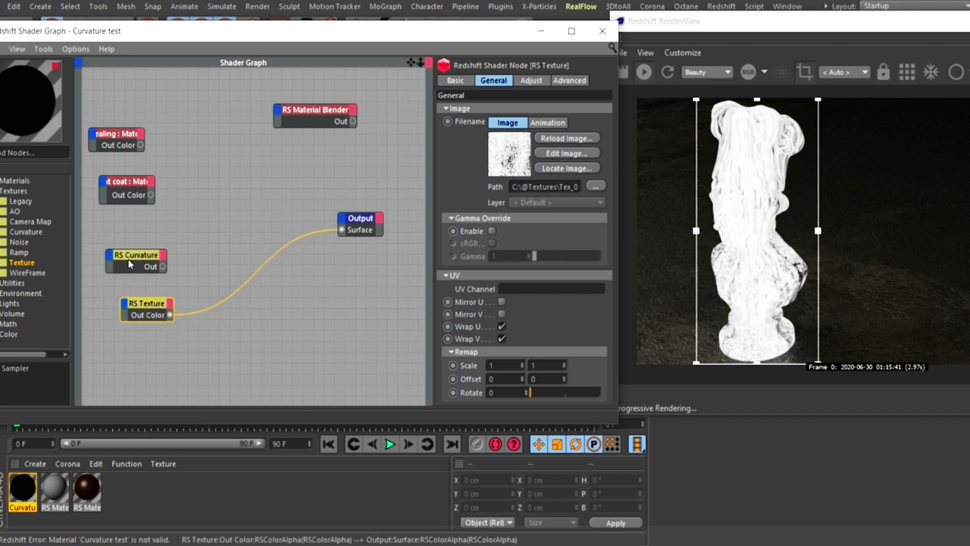
- Add a TriPlanar node and connect the Texture's Out Color to its Image X input
left_click(32, 149)
type("tri")
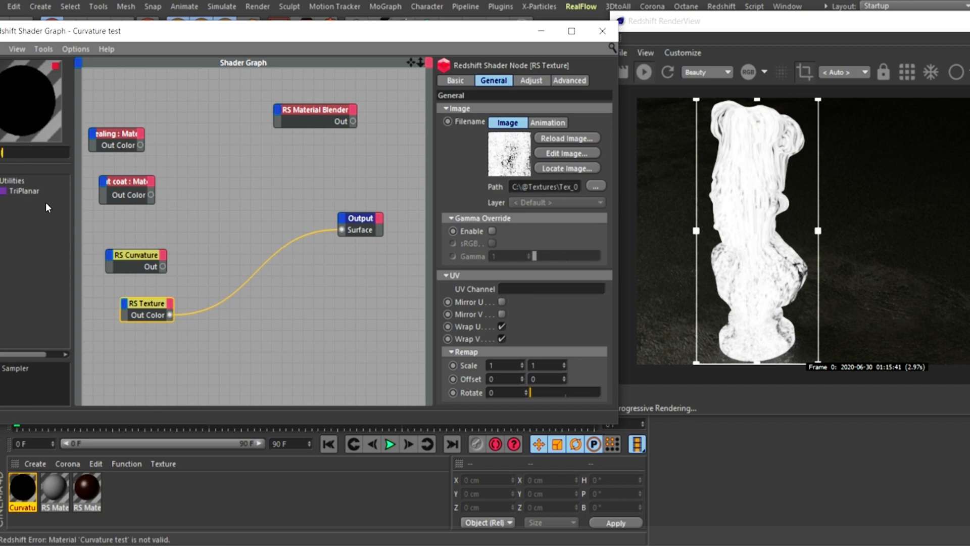
left_click_drag(28, 191, 209, 291)
mouse_move(248, 314)
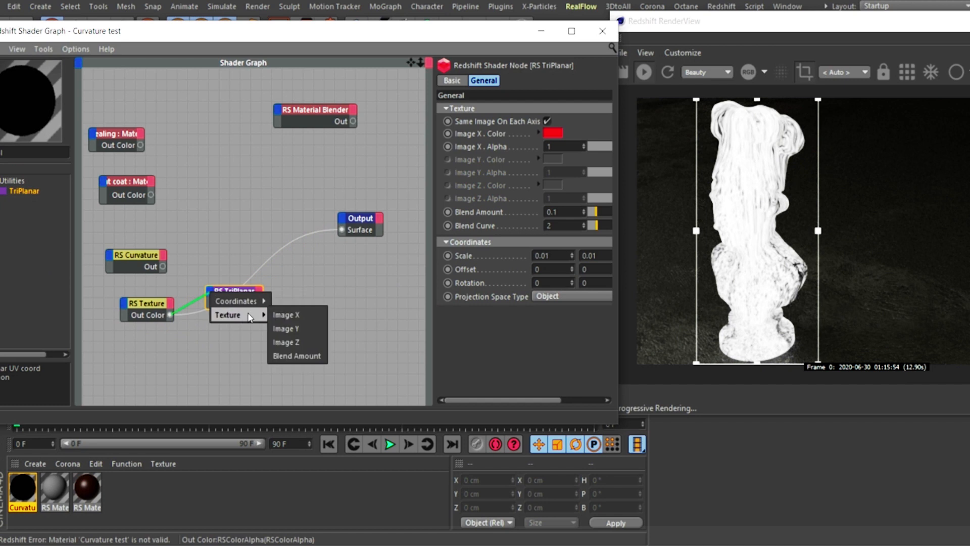
left_click(286, 313)
- Connect the Texture to the TriPlanar's Image Y and Image Z, and the TriPlanar's Out Color to the Output's Surface
left_click_drag(168, 315, 210, 295)
mouse_move(235, 323)
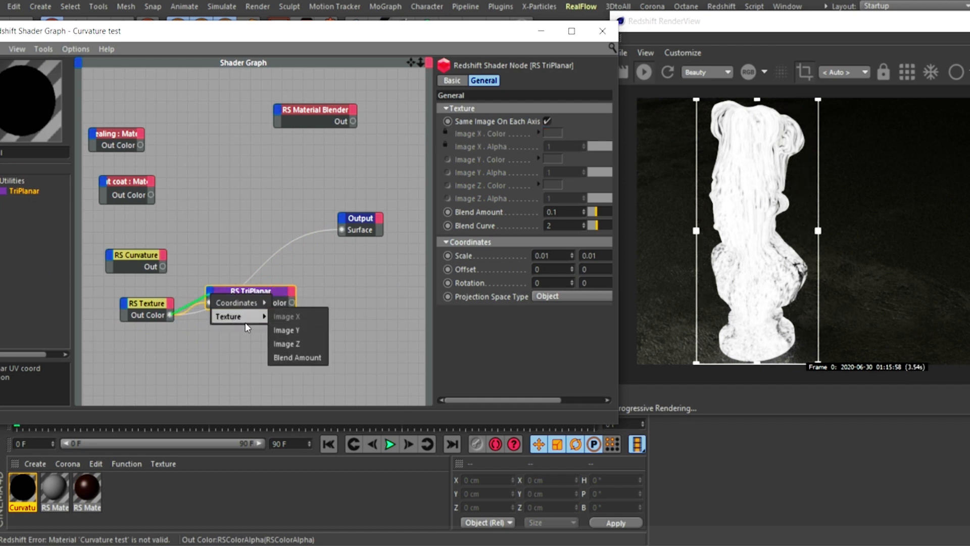
left_click(284, 330)
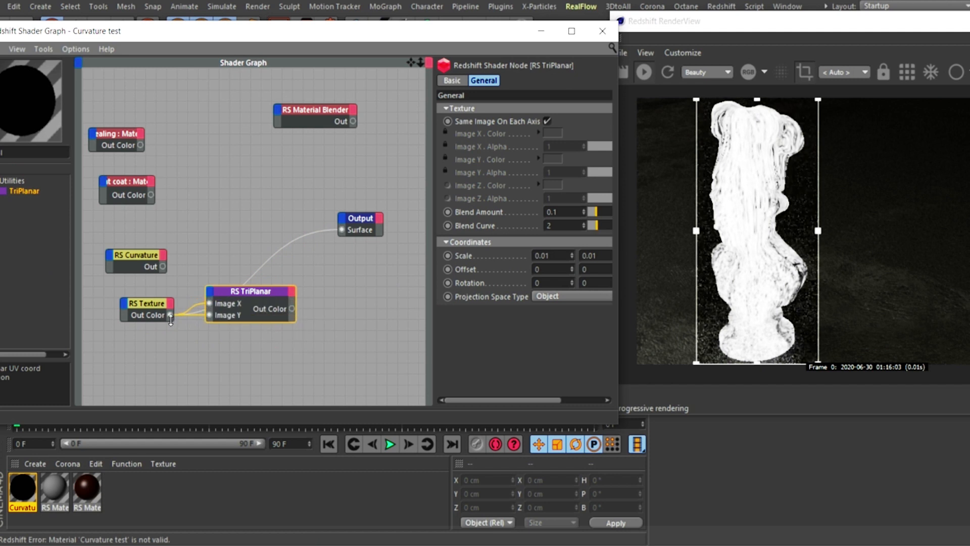
left_click_drag(211, 292, 342, 229)
mouse_move(245, 313)
left_click(288, 347)
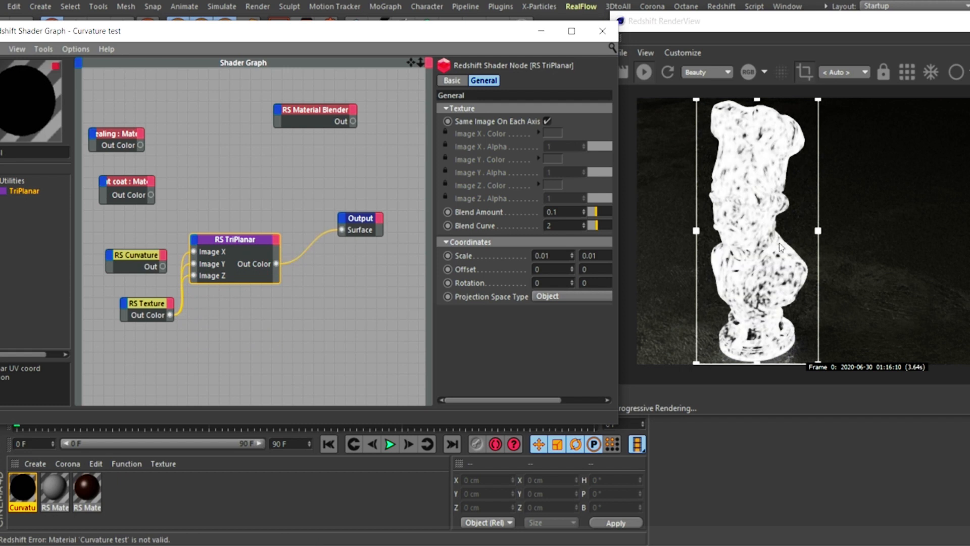
- Try a Remap Scale of 0.5 in both directions on the Texture node
left_click_drag(138, 306, 118, 305)
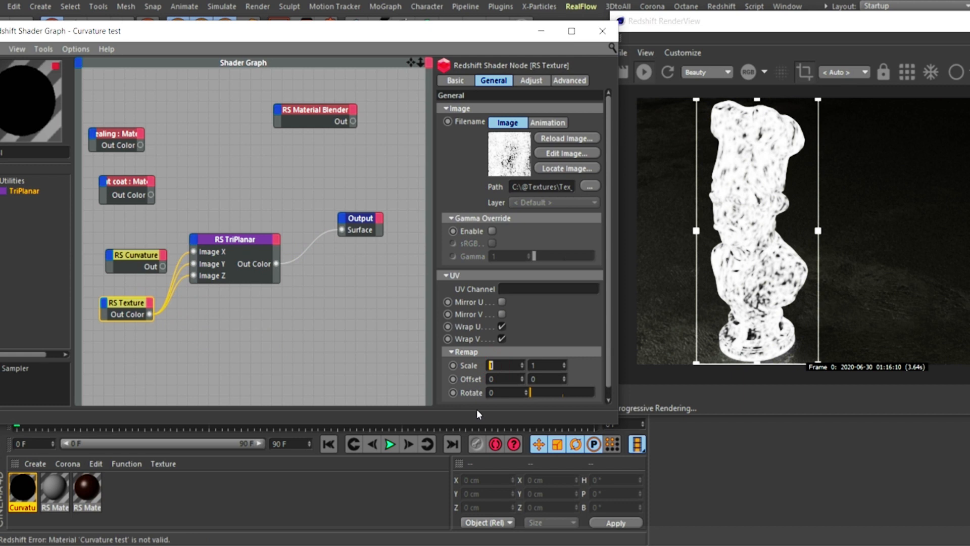
type("0.5")
key("Tab")
type("0")
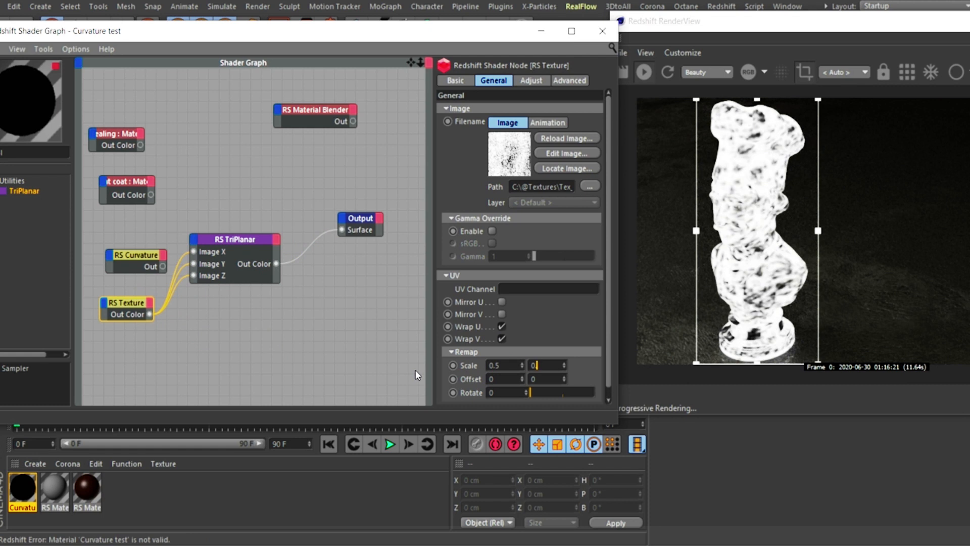
type(".5")
key("Return")
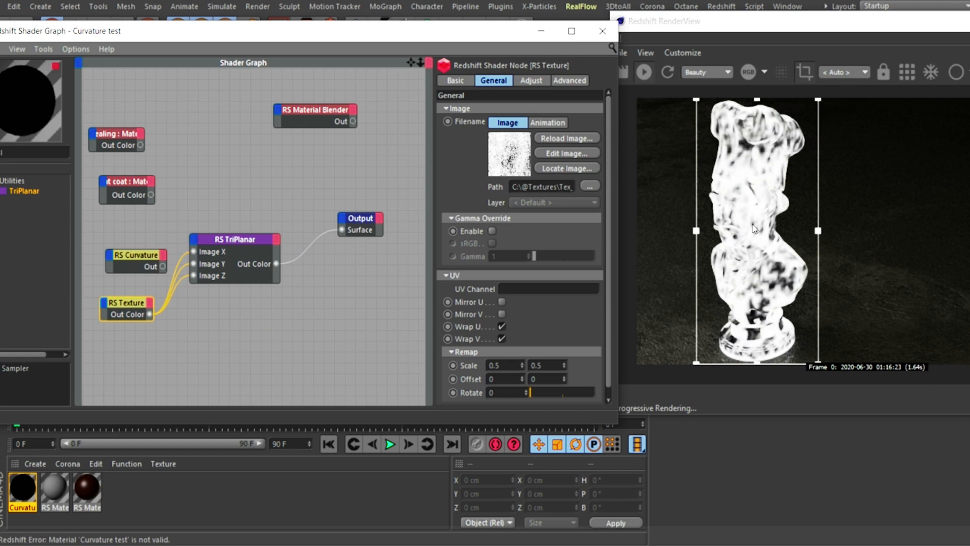
- Set the Texture's Remap Scale to 0.6 in both directions and its Offset to -0.004 and -0.013
key("BackSpace")
type("6")
key("Return")
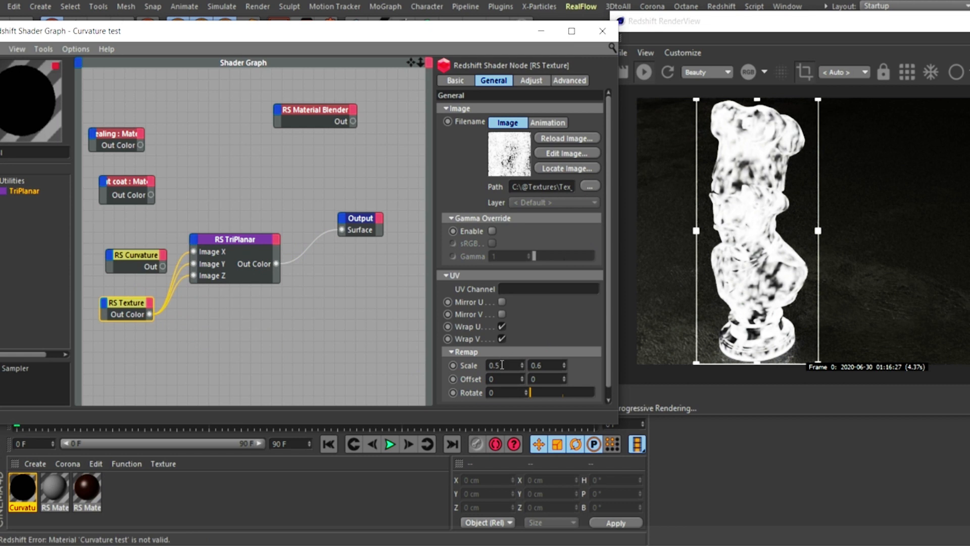
key("shift+Tab")
type(".6")
key("Return")
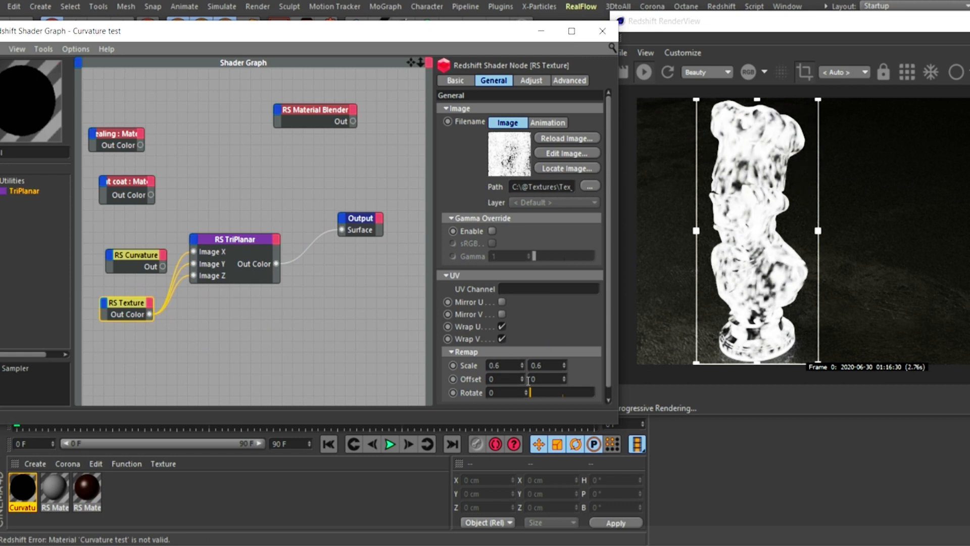
left_click_drag(525, 380, 562, 388)
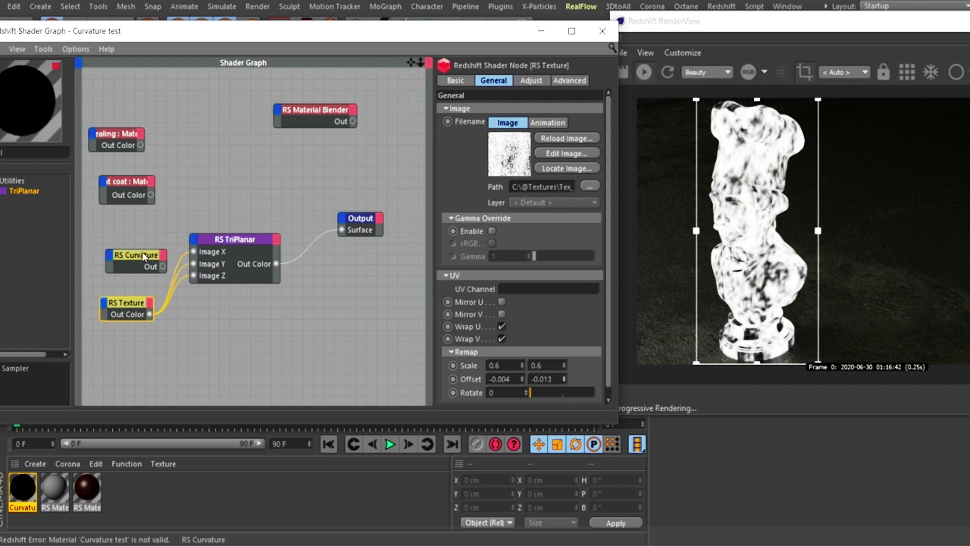
- Rearrange the Curvature, Texture, TriPlanar and Output nodes to free space in the middle of the graph, keeping the TriPlanar expanded
left_click_drag(141, 251, 117, 234)
left_click_drag(231, 246, 221, 256)
left_click_drag(361, 218, 371, 216)
left_click(140, 307)
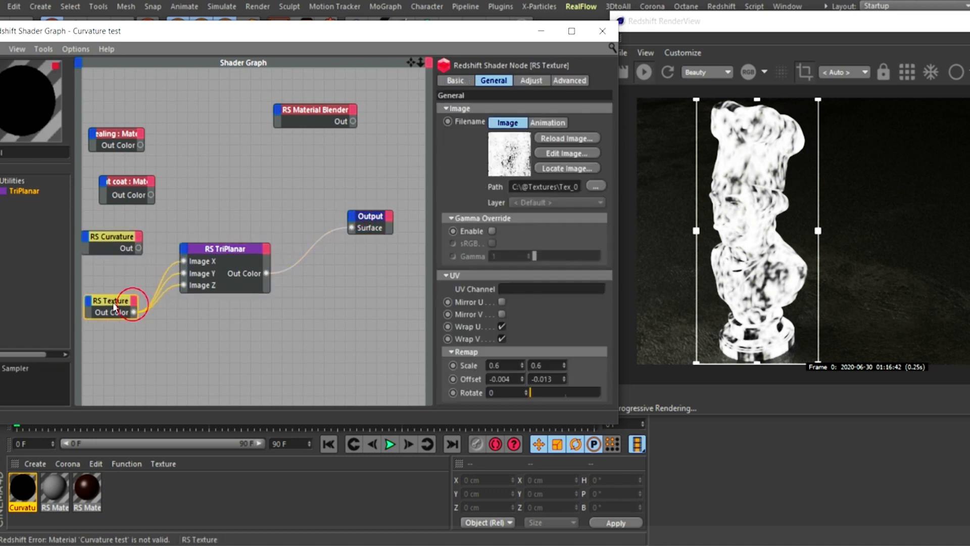
left_click_drag(139, 307, 121, 305)
left_click(214, 248)
double_click(214, 248)
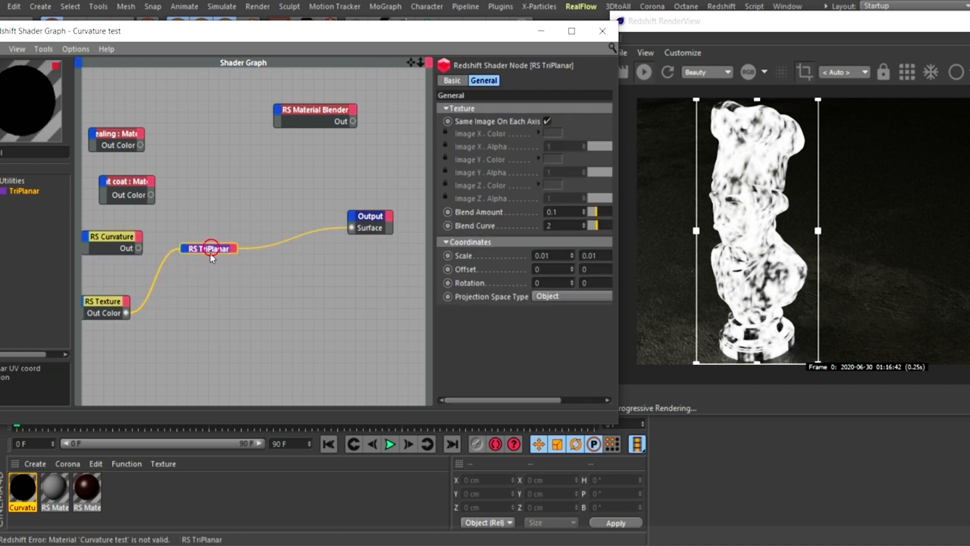
left_click_drag(214, 249, 177, 304)
left_click(105, 241)
left_click_drag(104, 241, 93, 247)
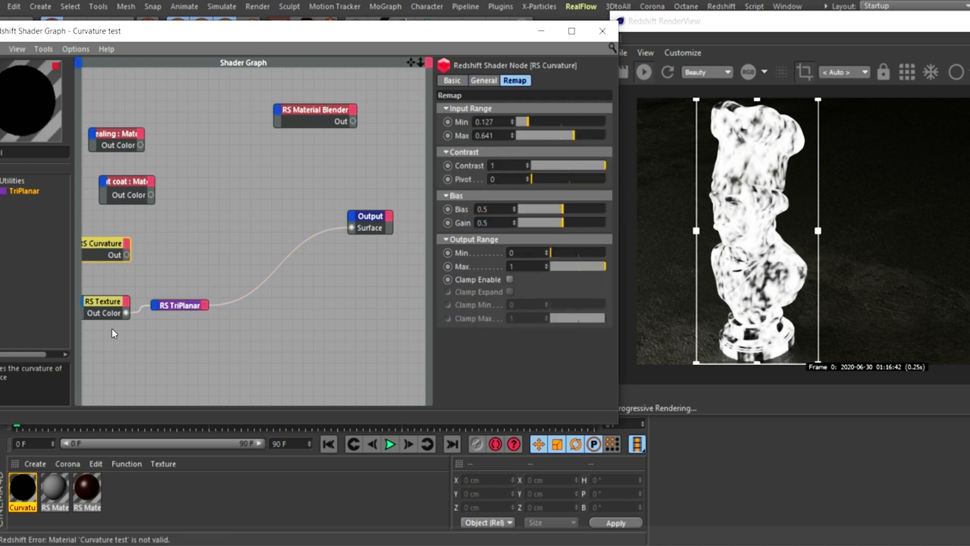
left_click(177, 305)
double_click(176, 305)
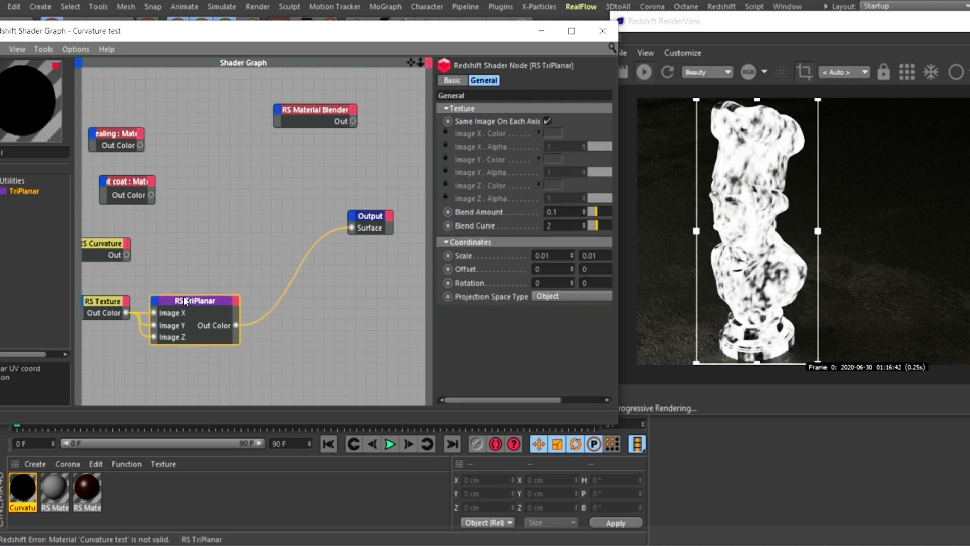
left_click_drag(101, 243, 110, 241)
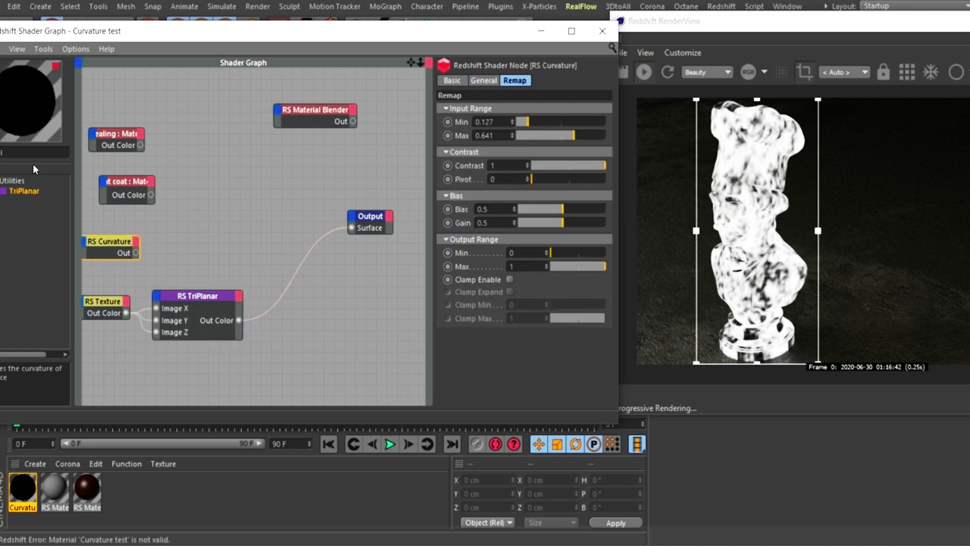
- Add a scalar Mul node with Curvature in Input 1 and TriPlanar in Input 2, and connect its Out to the Output's Surface
type("mul")
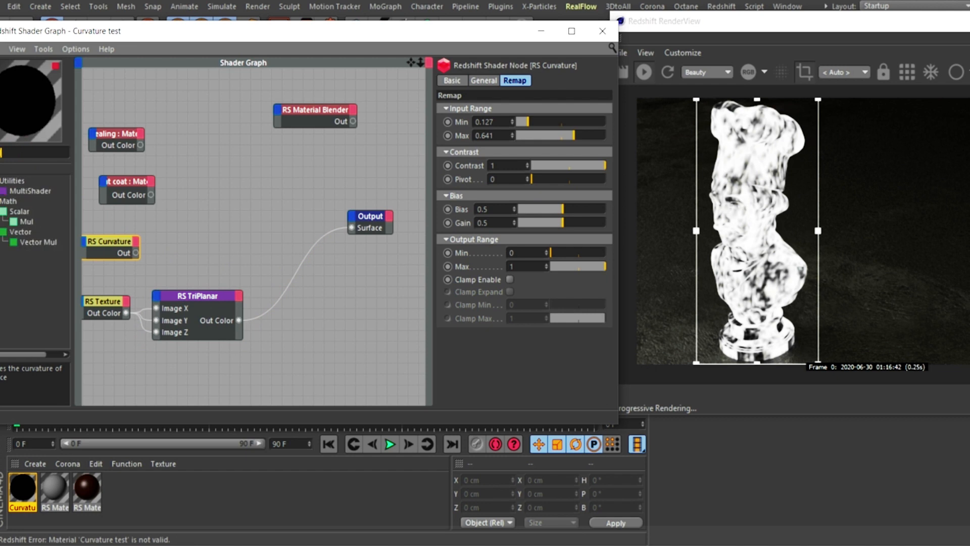
left_click_drag(24, 221, 253, 241)
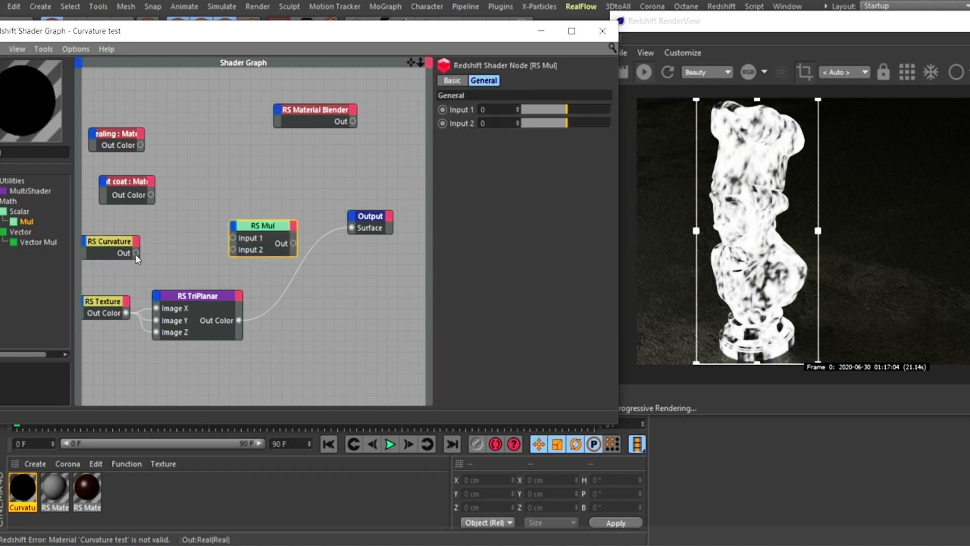
left_click_drag(136, 253, 233, 250)
left_click(239, 323)
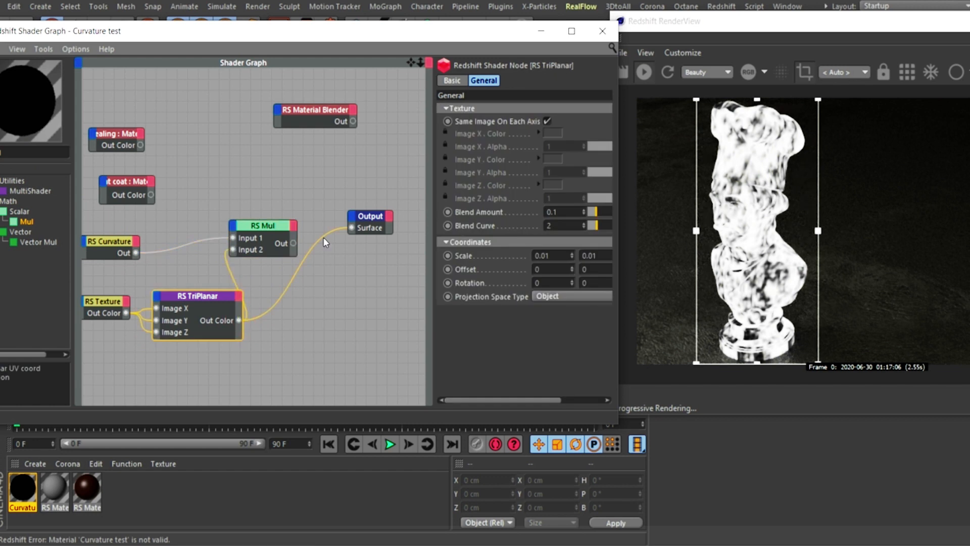
left_click_drag(293, 243, 352, 228)
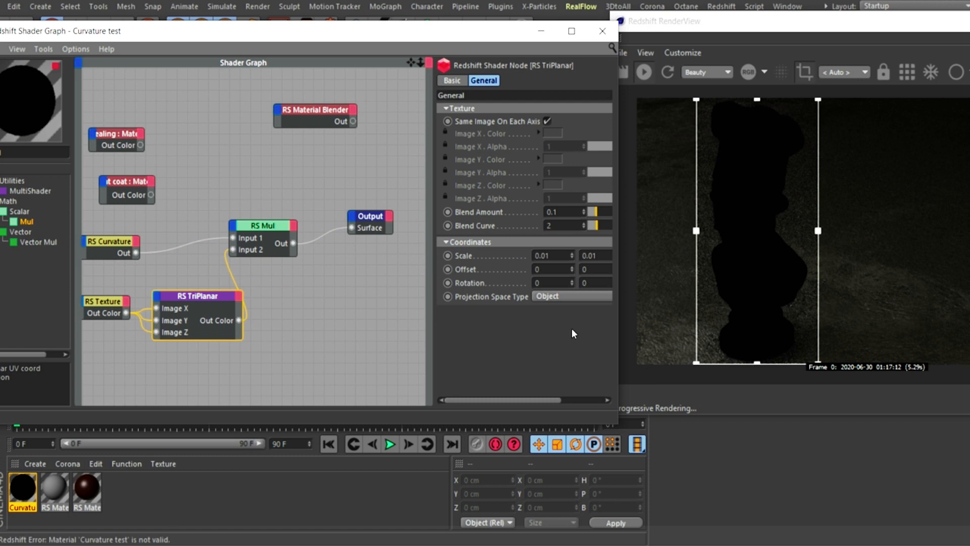
- Collapse the TriPlanar node and move it and the Texture node away from the Mul node
double_click(206, 298)
left_click_drag(202, 296, 179, 313)
left_click_drag(105, 307, 88, 308)
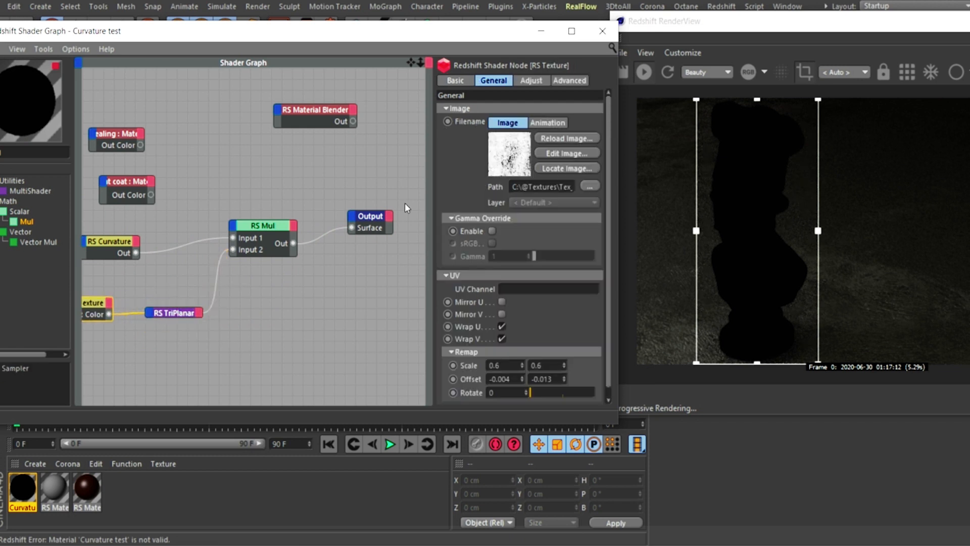
- Connect the Curvature's Out directly to the Output's Surface and move the Mul node below that connection
left_click(284, 228)
left_click_drag(364, 215, 377, 216)
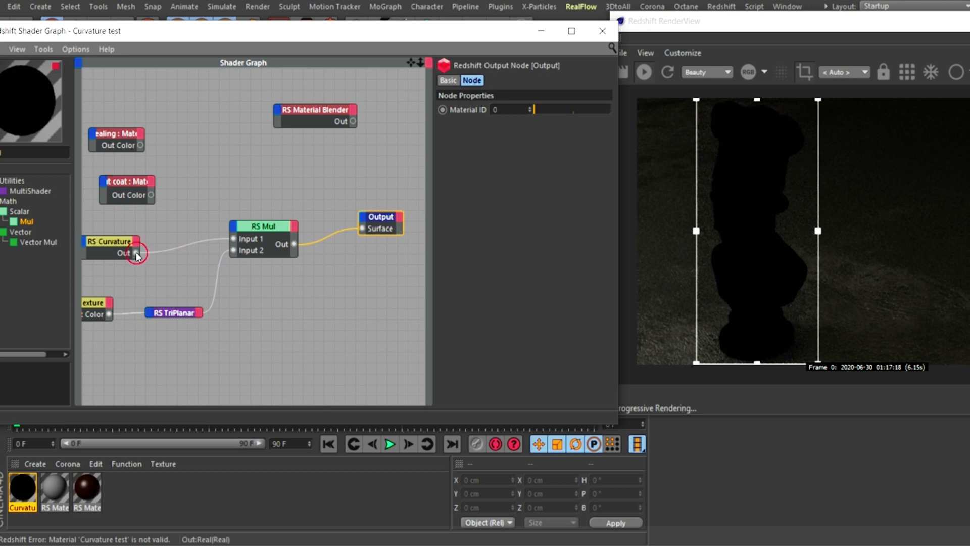
left_click_drag(137, 254, 362, 229)
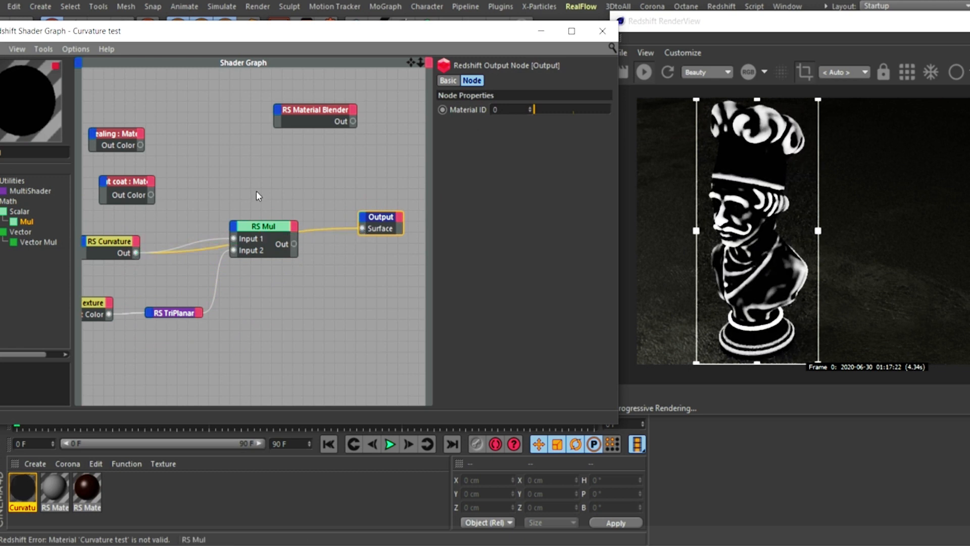
left_click_drag(265, 226, 268, 272)
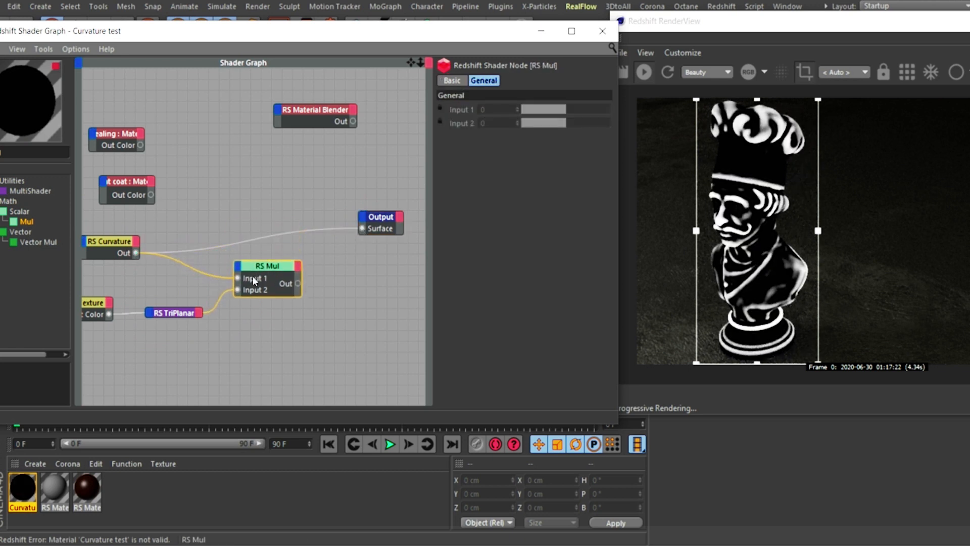
- Set the first Remap Offset value of the Texture node to 0
left_click(183, 313)
left_click(96, 308)
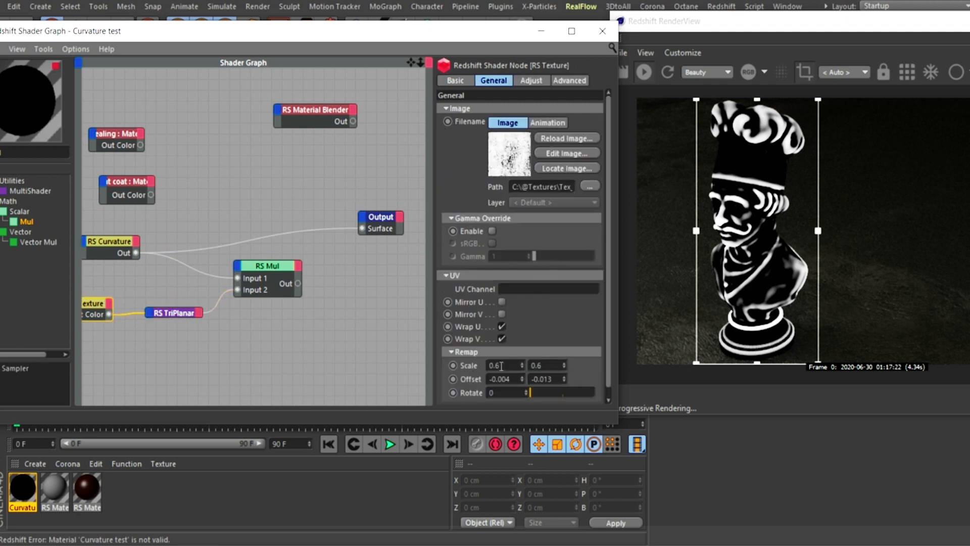
double_click(514, 381)
type("0")
key("Return")
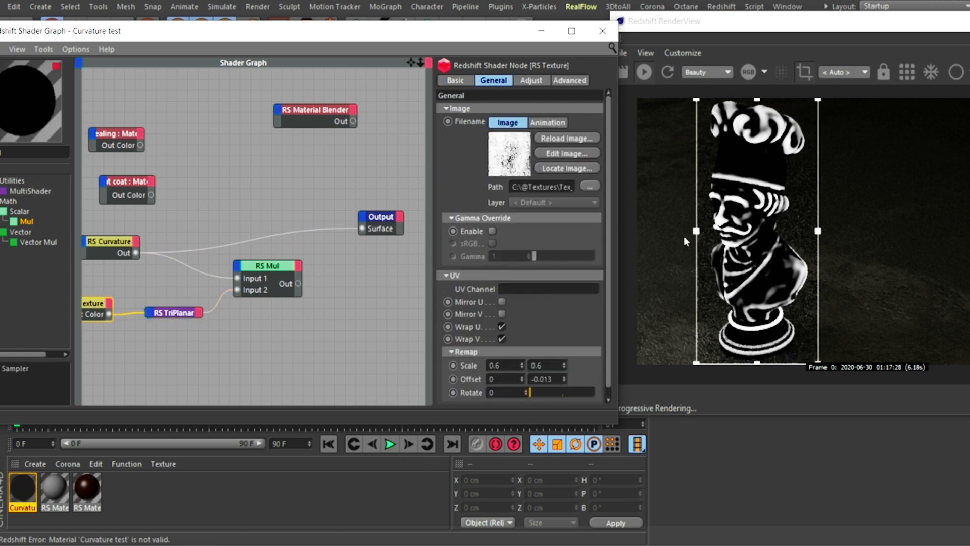
- Set the Texture node's second Remap Offset value to 0 and both Scale values to 0.5
double_click(541, 379)
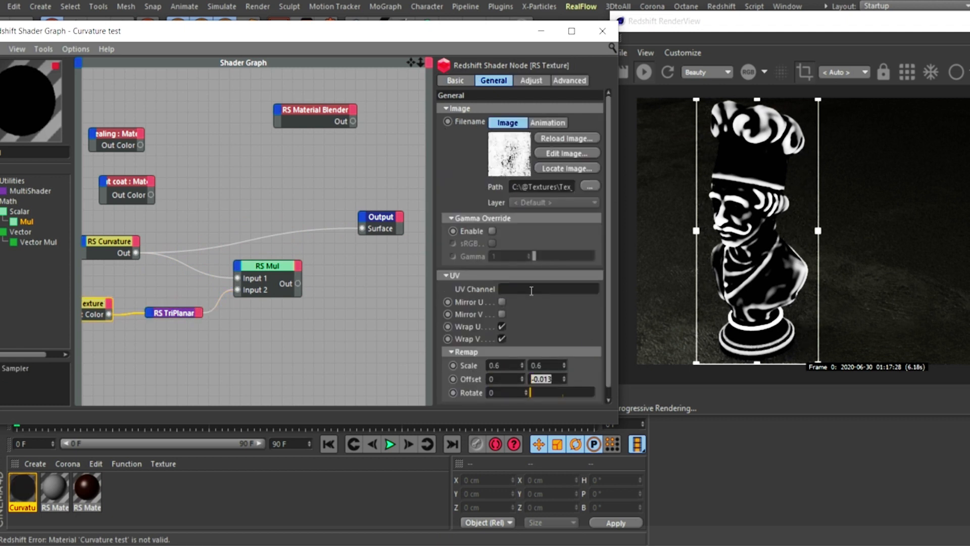
type("0")
key("Return")
left_click(506, 367)
key("Return")
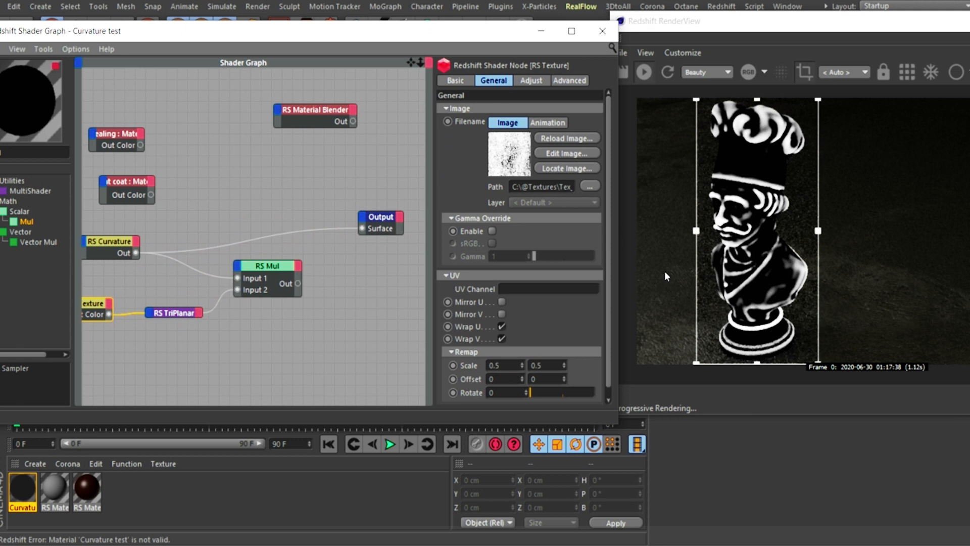
- Enable Gamma Override on the Texture node and set its Gamma to 2.2
left_click(492, 231)
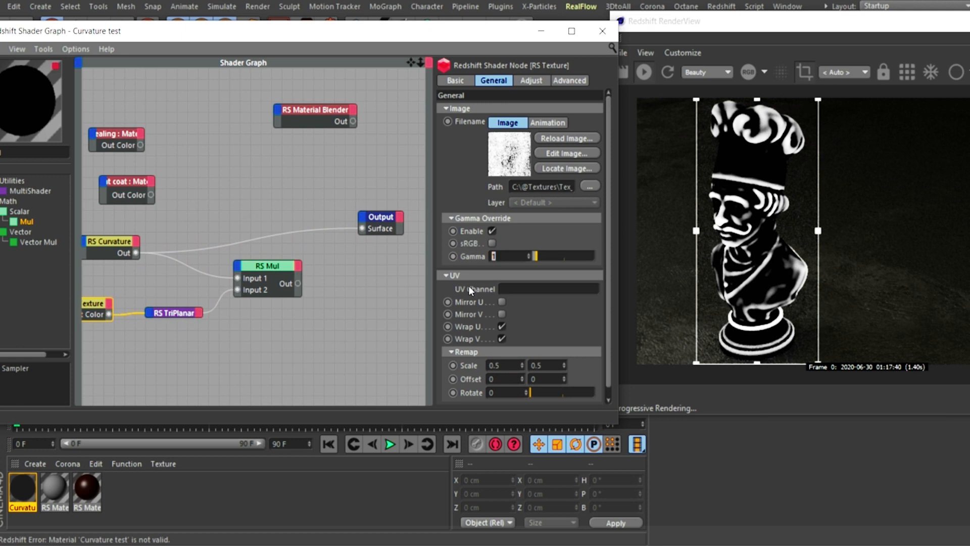
type(".2")
key("Return")
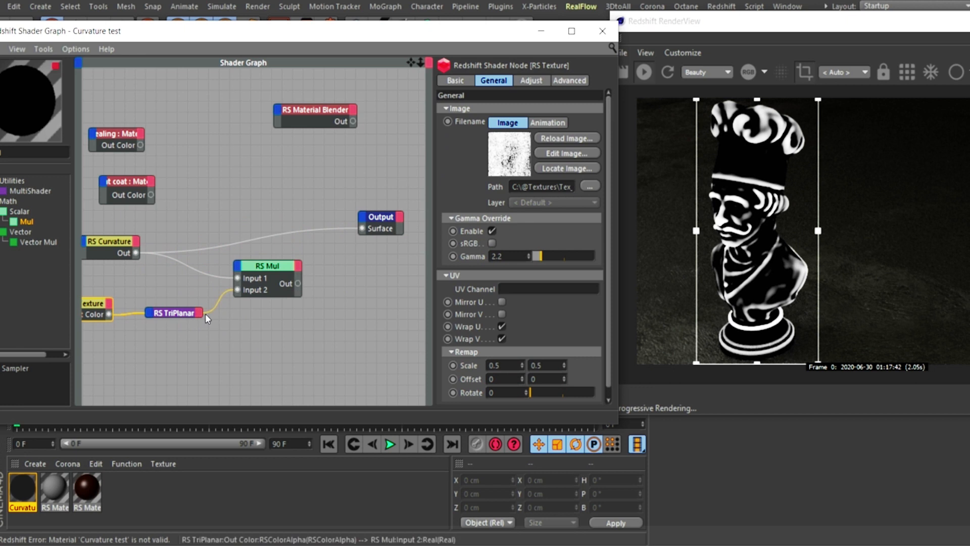
- Expand the TriPlanar node and connect its Out Color to the Output's Surface to preview the grunge alone
left_click(179, 314)
double_click(178, 314)
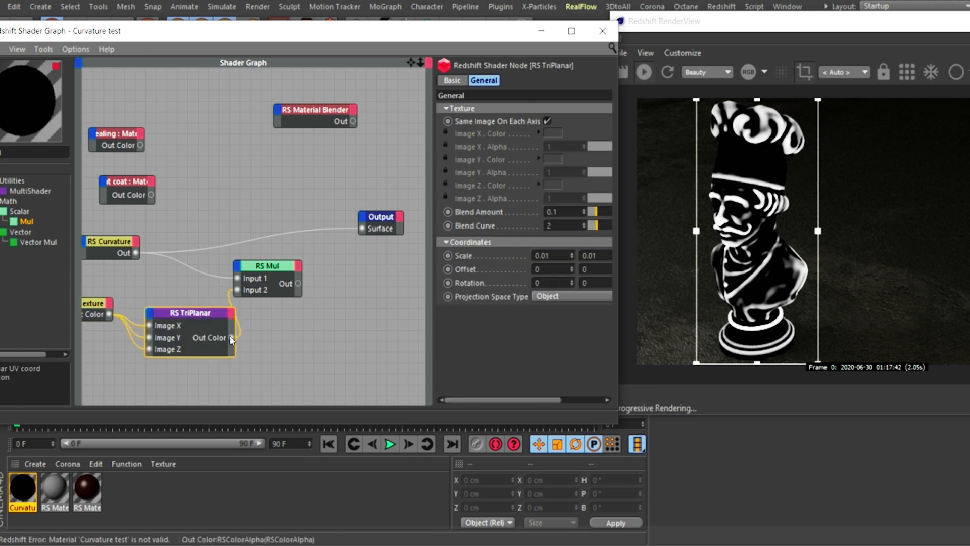
left_click_drag(268, 308, 362, 229)
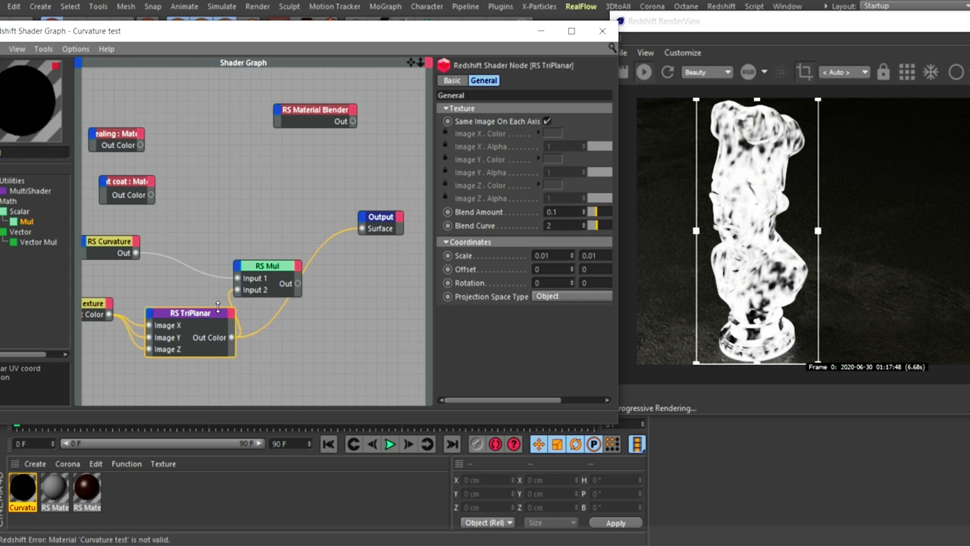
- Shift the TriPlanar node slightly away and connect the Mul node's Out to the Output's Surface
left_click(196, 314)
left_click_drag(195, 313, 182, 310)
left_click_drag(299, 283, 362, 229)
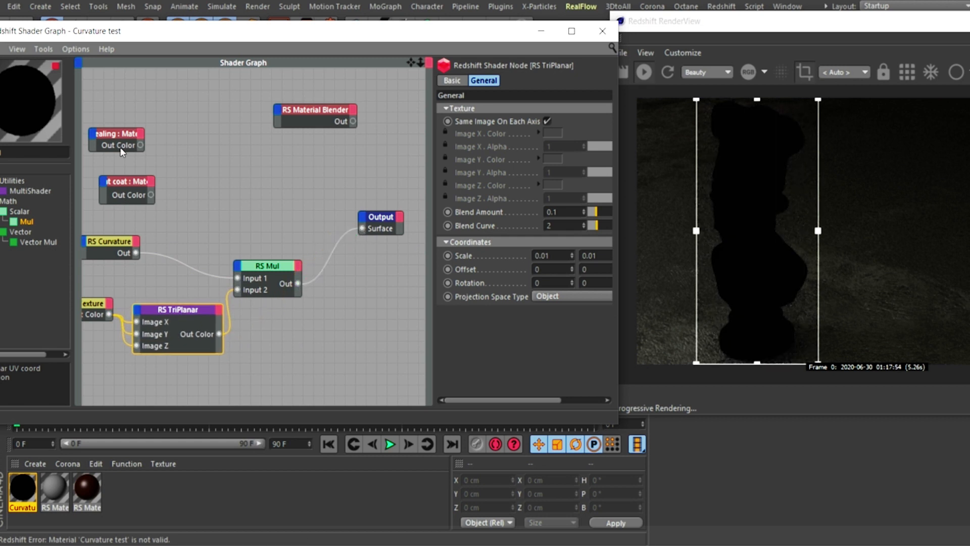
- Move the Revealing material near the Output, feed the Mul's Out into its Diffuse Color, and connect its Out Color to the Output's Surface
left_click_drag(122, 152, 310, 216)
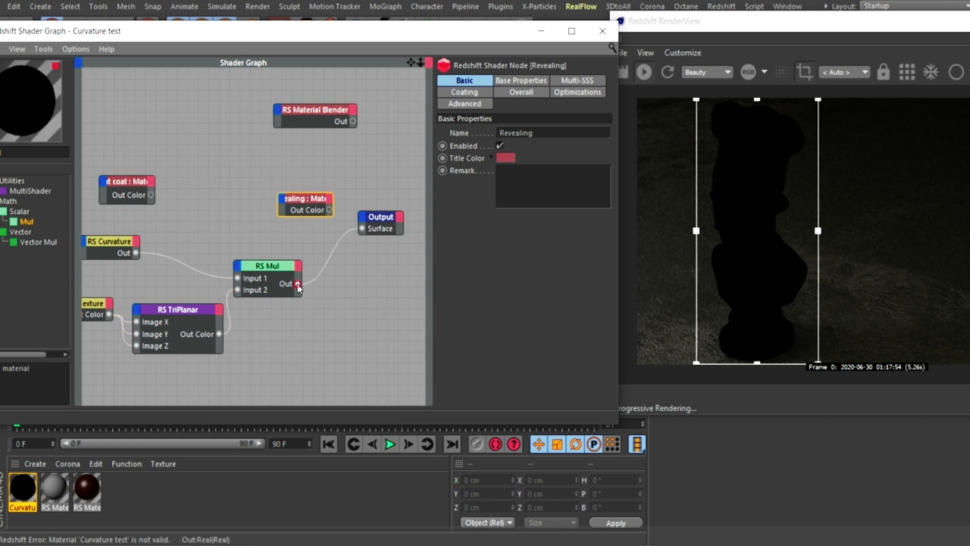
left_click_drag(297, 284, 284, 207)
mouse_move(321, 212)
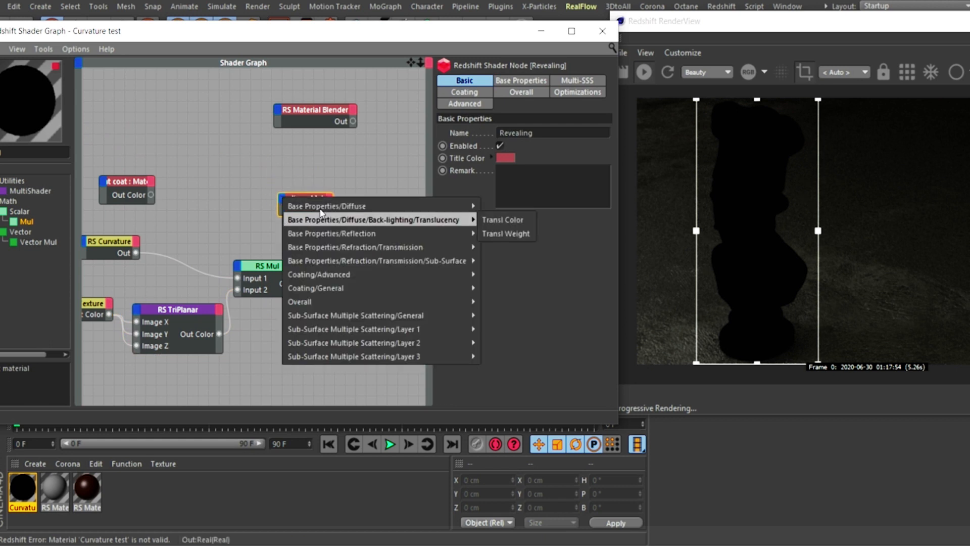
mouse_move(420, 204)
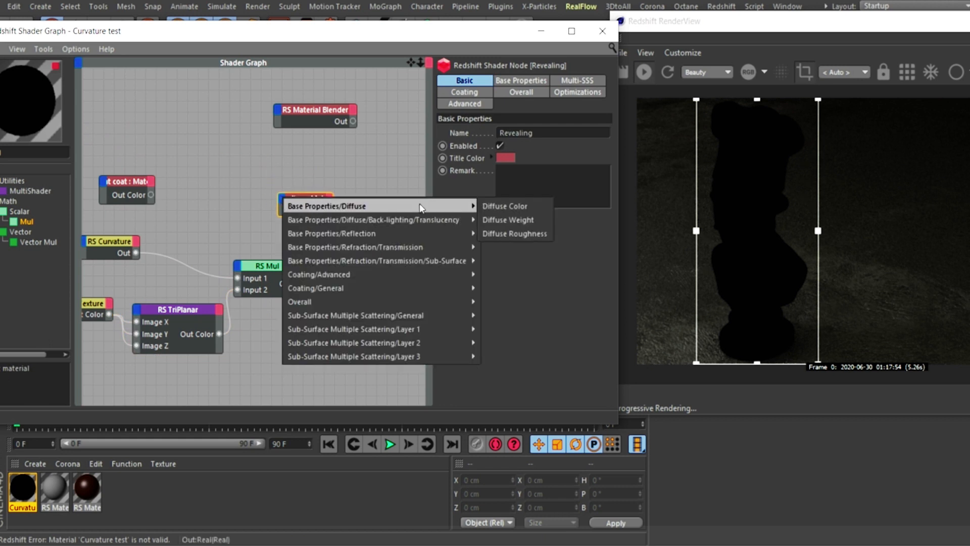
left_click(512, 206)
left_click_drag(364, 198, 362, 228)
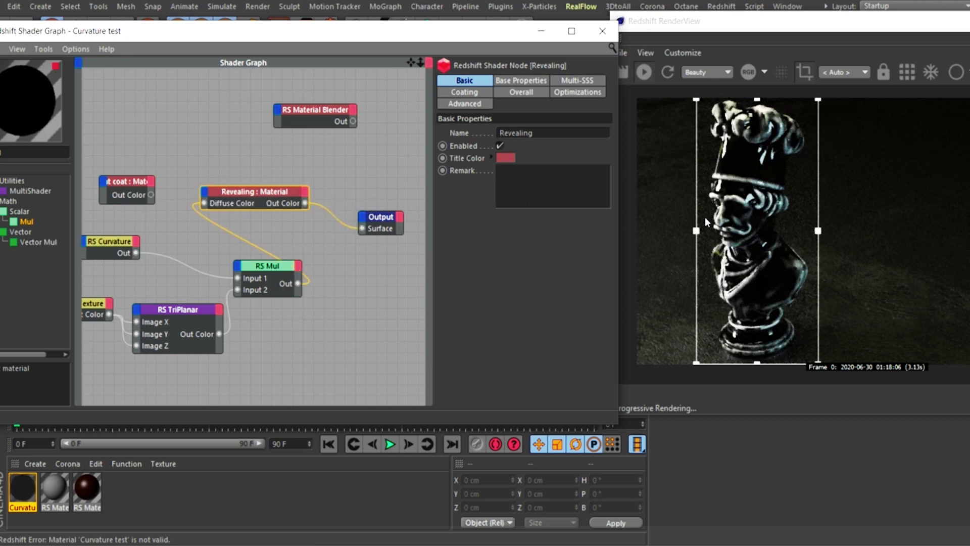
- Space out the Mul, Output and Revealing nodes and connect the Curvature's Out directly to Revealing's Diffuse Color
left_click_drag(277, 262, 215, 244)
left_click_drag(381, 216, 403, 215)
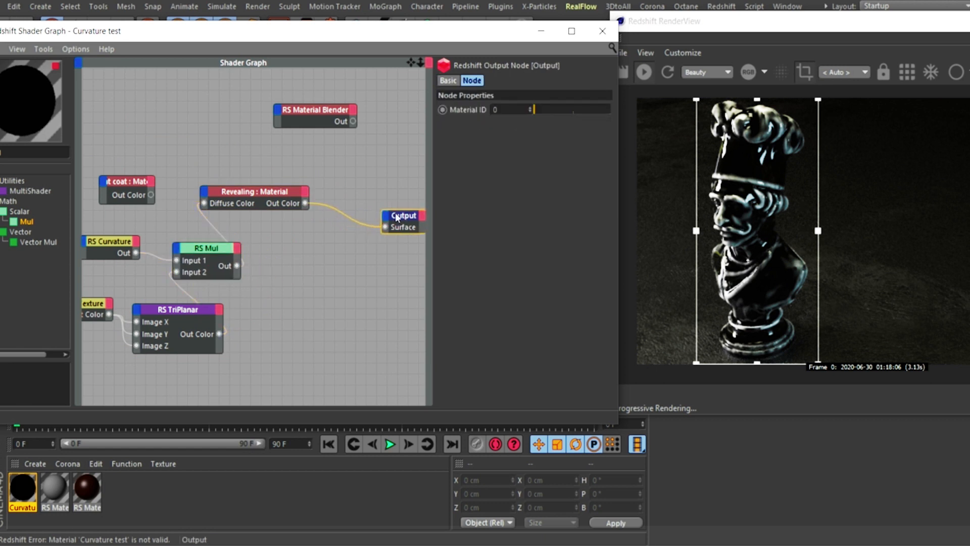
left_click_drag(260, 189, 311, 200)
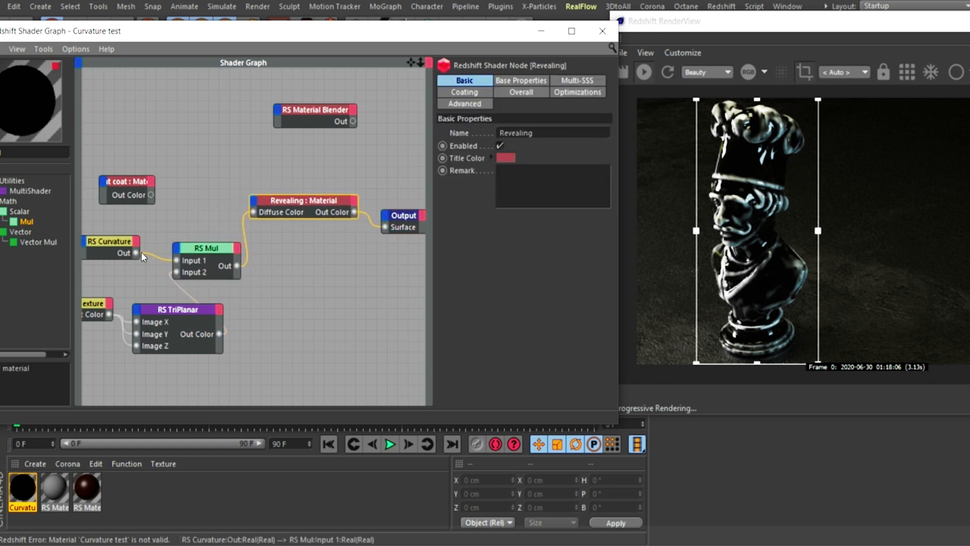
left_click_drag(250, 211, 251, 212)
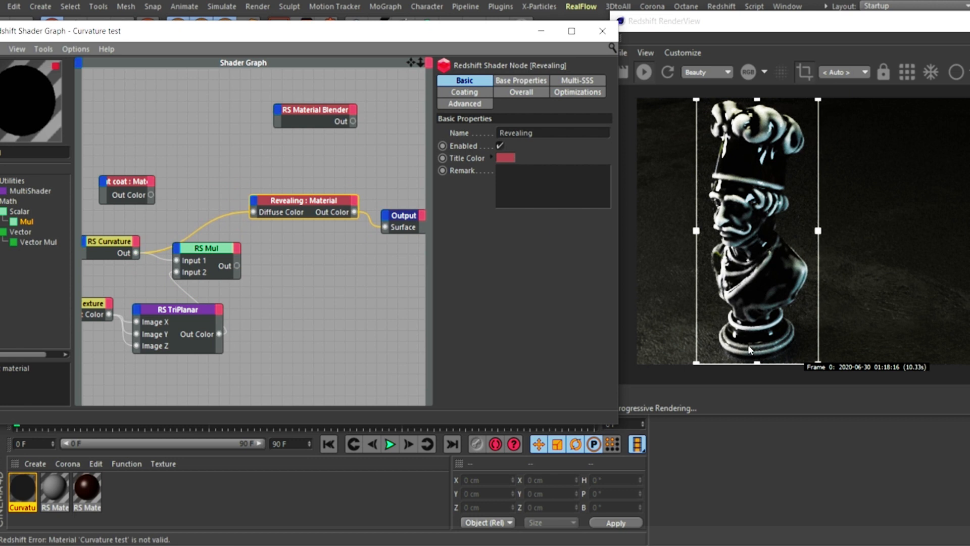
- Examine the unbroken curvature edges on the bust's pedestal up close in the RenderView
left_click(730, 326)
scroll(709, 286, "up", 3)
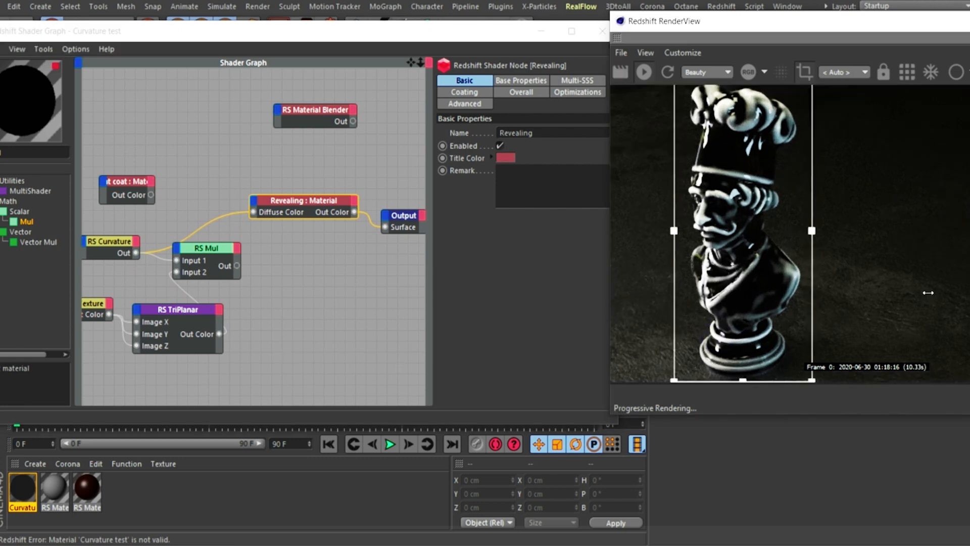
scroll(708, 286, "up", 6)
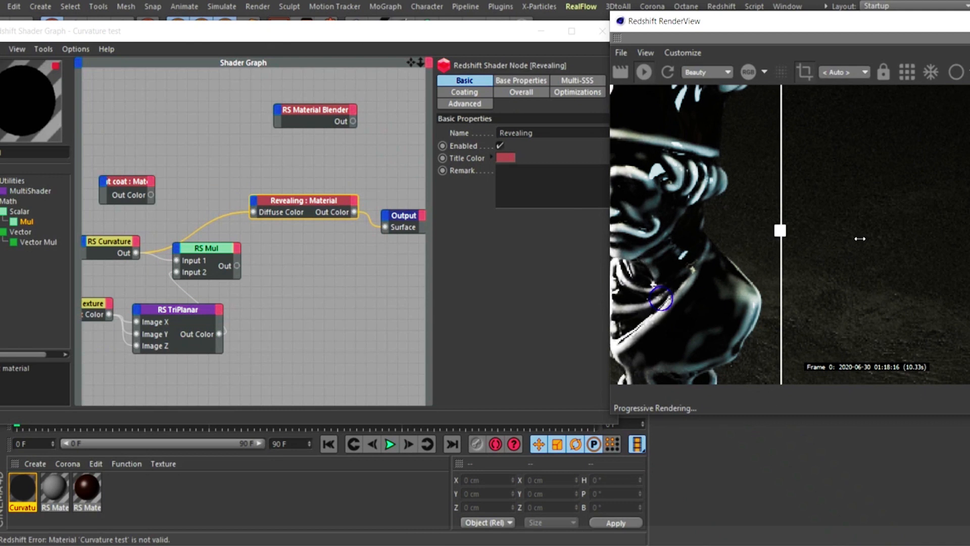
middle_click_drag(739, 266, 779, 120)
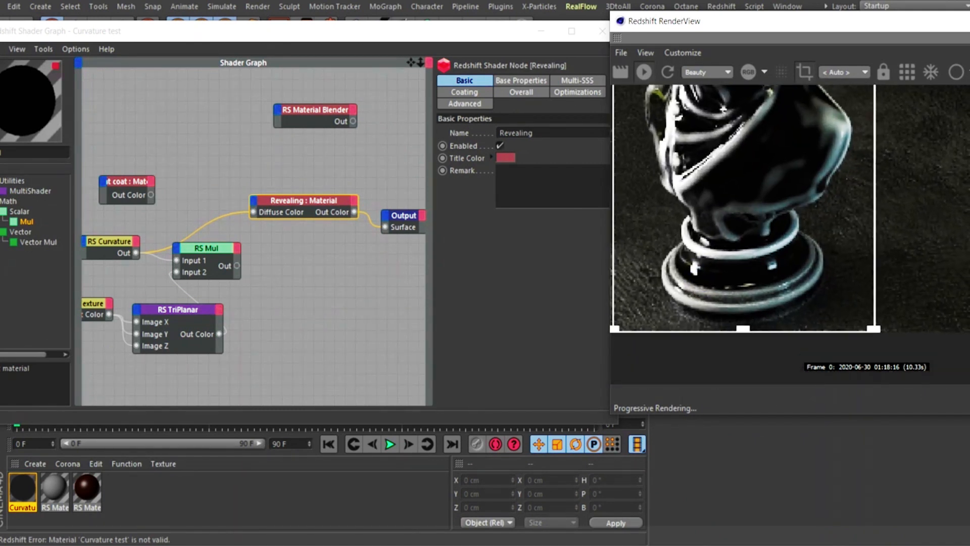
scroll(907, 229, "up", 2)
right_click_drag(907, 229, 930, 229, "alt")
middle_click_drag(681, 297, 706, 238, "alt")
right_click_drag(706, 238, 969, 237, "alt")
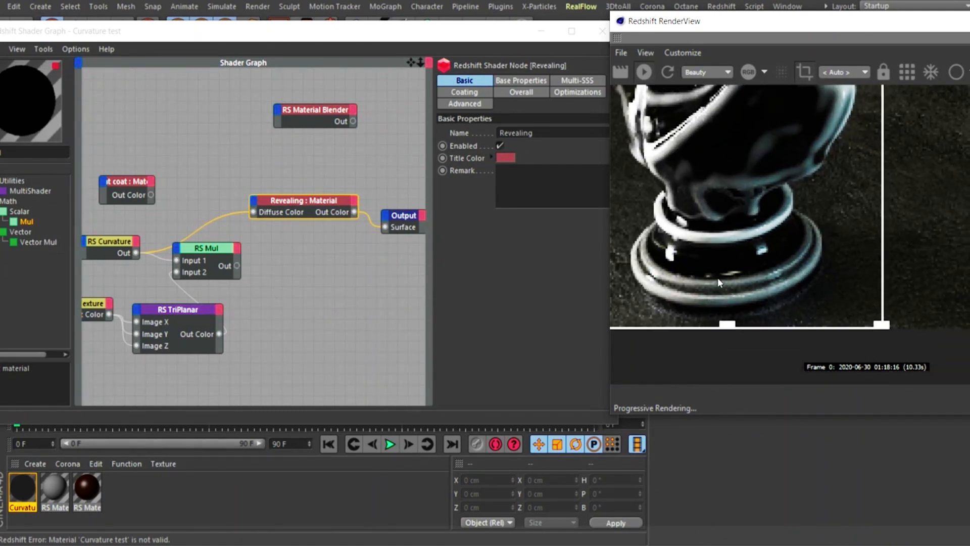
middle_click_drag(725, 286, 749, 275)
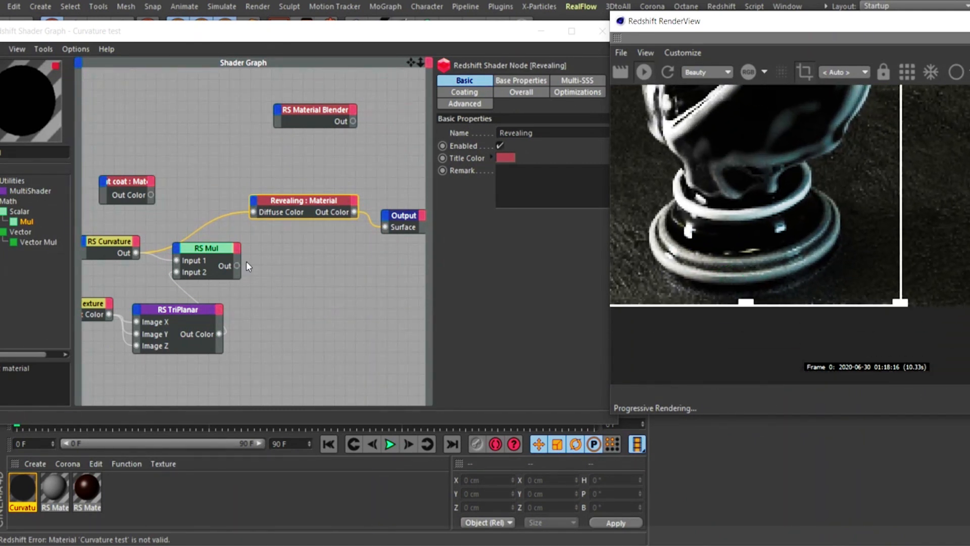
- Reconnect the Mul's Out to Revealing's Diffuse Color and examine the grunge-broken edges from the pedestal up to the whole bust
left_click_drag(236, 265, 253, 213)
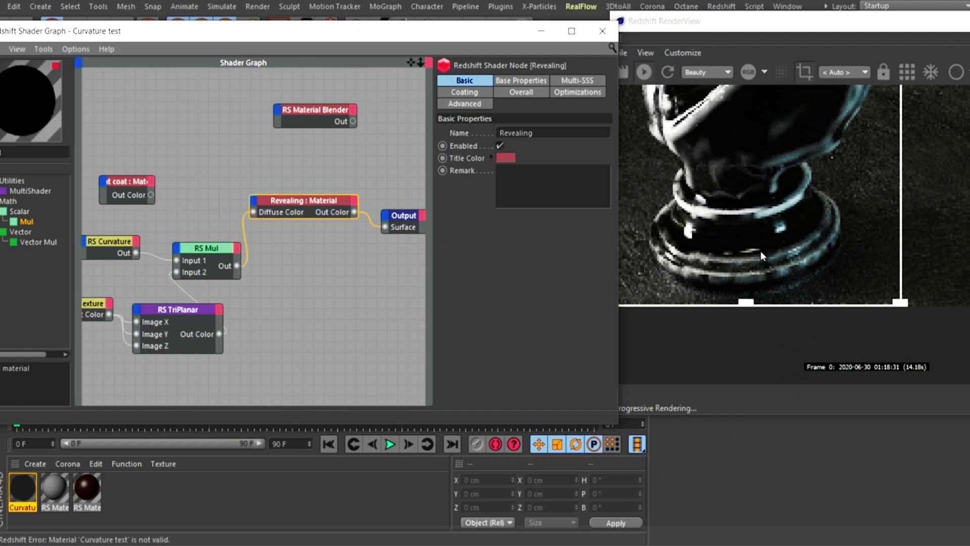
middle_click_drag(805, 202, 842, 187)
scroll(840, 188, "down", 1)
middle_click_drag(814, 152, 747, 273)
scroll(762, 203, "down", 1)
middle_click_drag(762, 203, 721, 299)
scroll(835, 238, "down", 1)
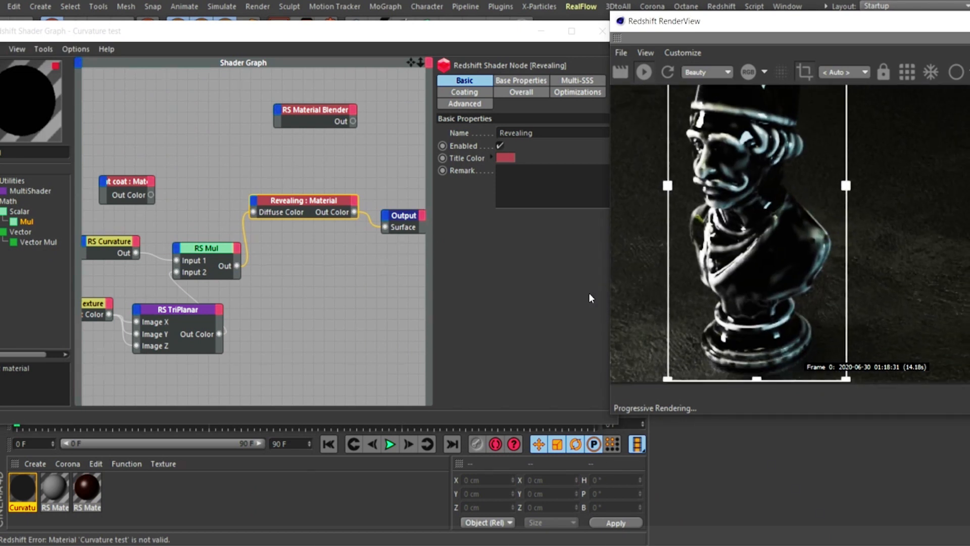
middle_click_drag(738, 224, 776, 234)
scroll(821, 224, "down", 1)
right_click_drag(668, 257, 652, 258, "alt")
middle_click_drag(760, 227, 726, 255, "alt")
right_click_drag(808, 230, 662, 250, "alt")
middle_click_drag(760, 226, 733, 256, "alt")
right_click_drag(797, 237, 733, 247, "alt")
middle_click_drag(736, 258, 755, 241, "alt")
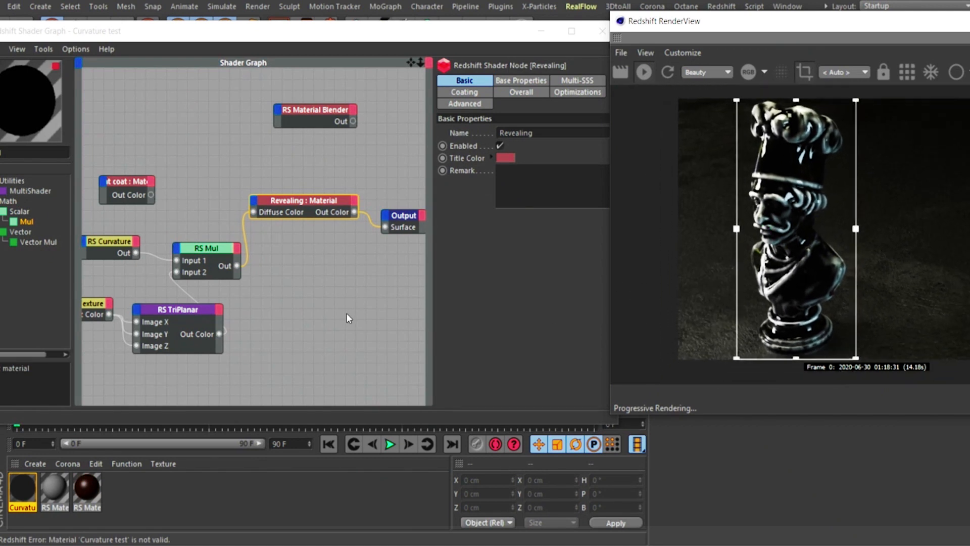
- Collapse the TriPlanar, Texture, Curvature and Mul nodes and stack them compactly together in the graph
left_click(185, 313)
double_click(184, 313)
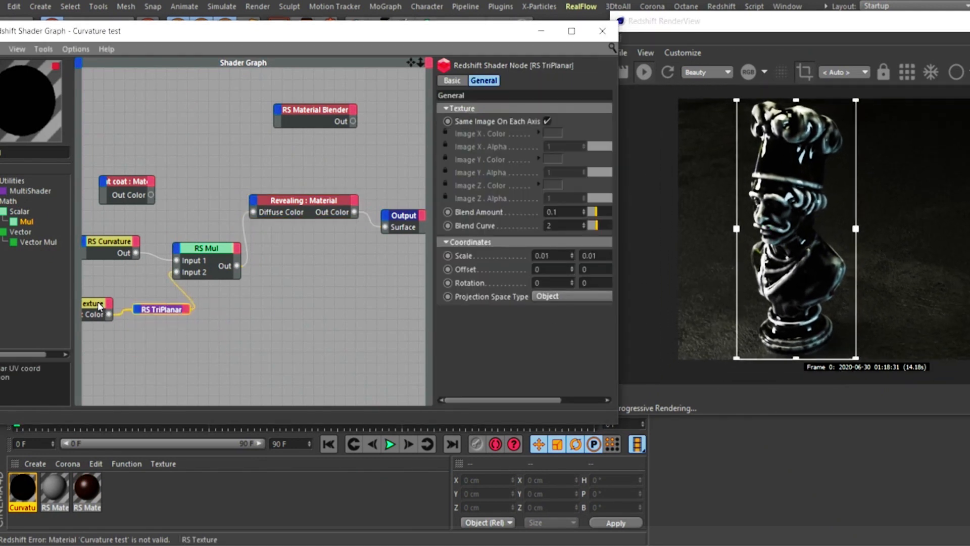
left_click(104, 305)
left_click_drag(103, 305, 89, 308)
left_click_drag(151, 307, 124, 297)
left_click_drag(113, 250, 103, 253)
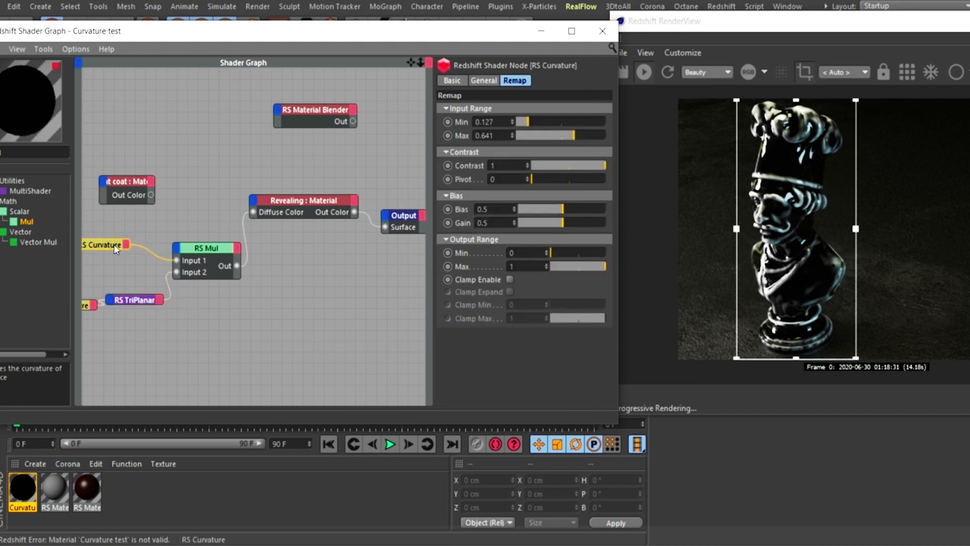
left_click(205, 252)
double_click(205, 254)
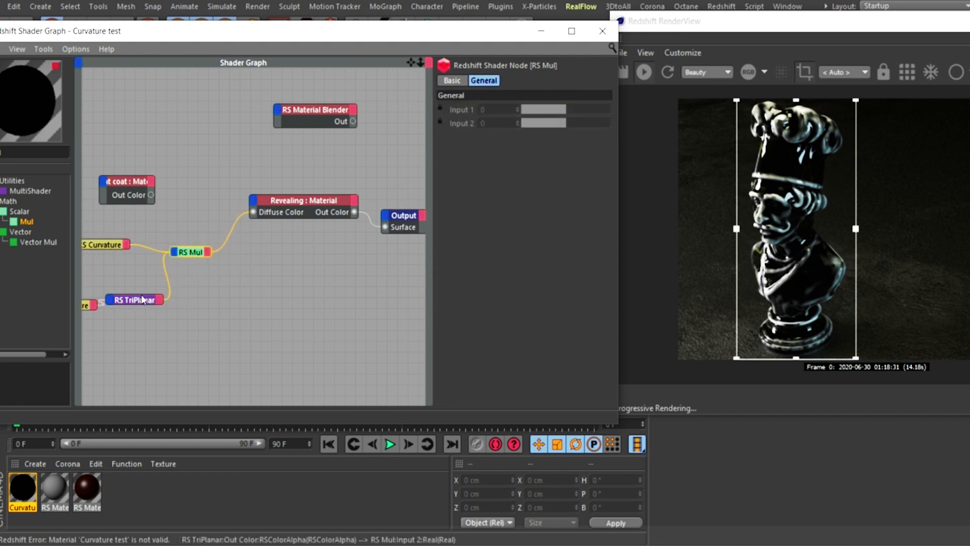
left_click_drag(137, 297, 127, 257)
left_click_drag(85, 302, 75, 268)
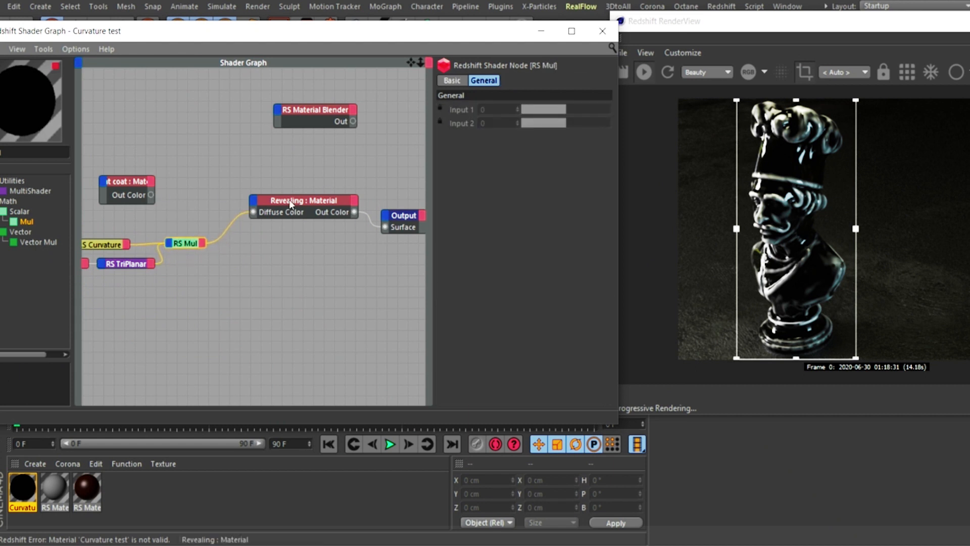
- Disconnect the Mul node from Revealing's Diffuse Color and set that material's diffuse color to green with hue 119° and saturation 82%
left_click_drag(253, 213, 225, 257)
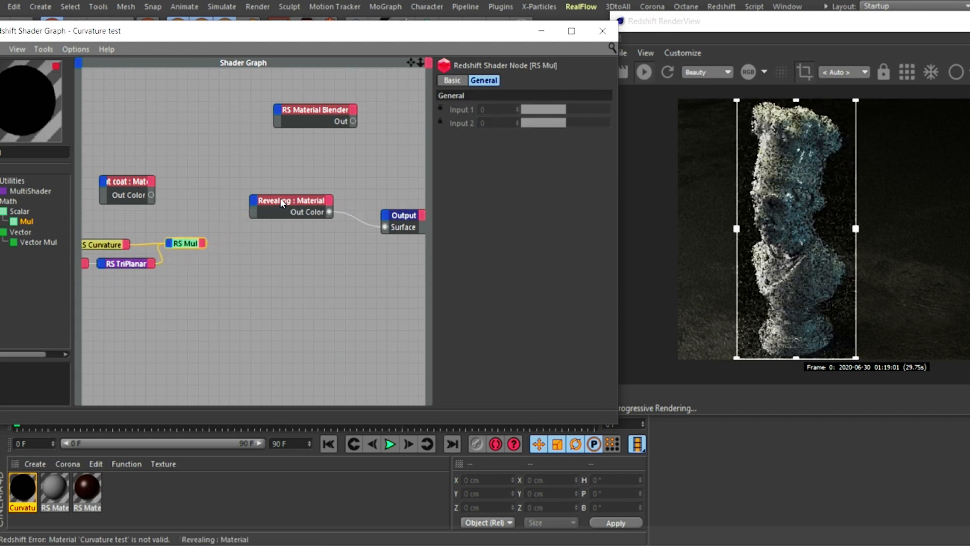
left_click_drag(285, 200, 259, 199)
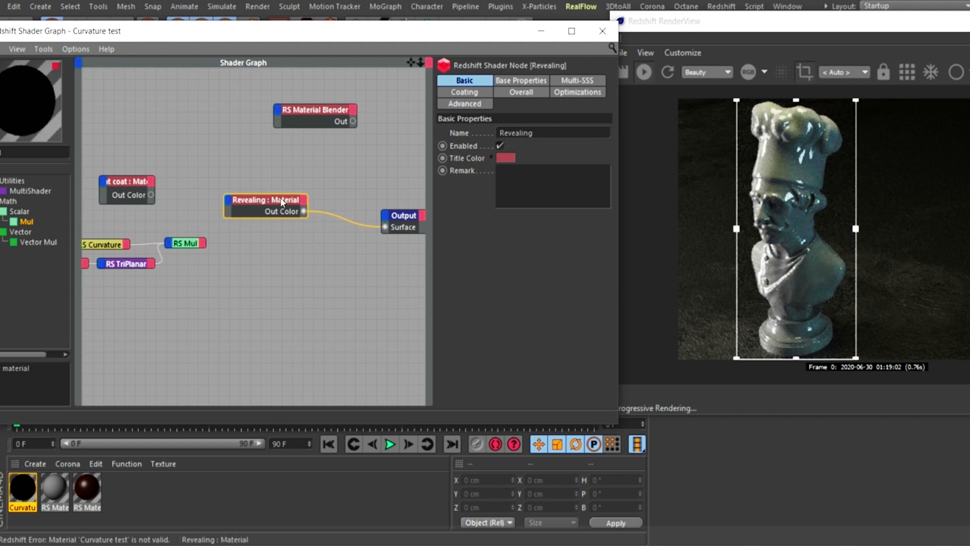
left_click(523, 80)
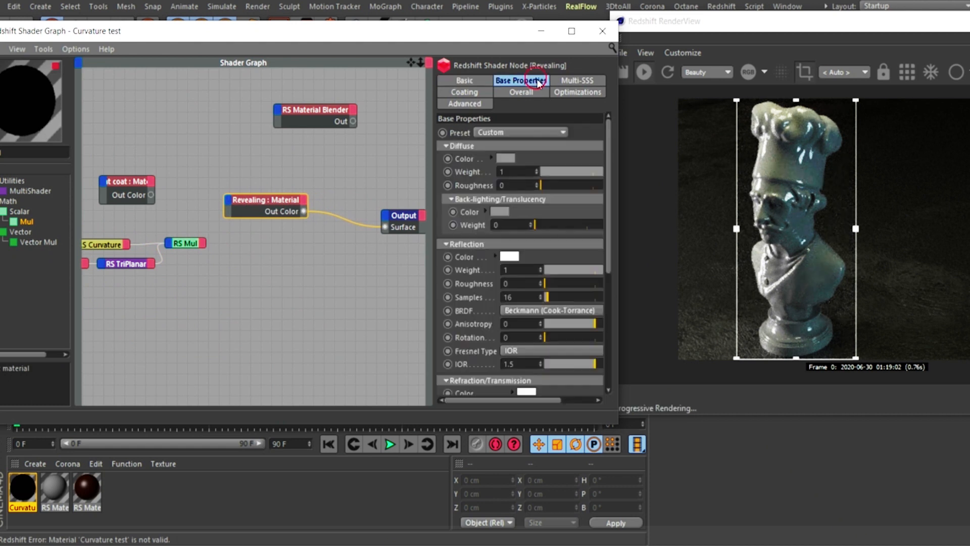
left_click(511, 160)
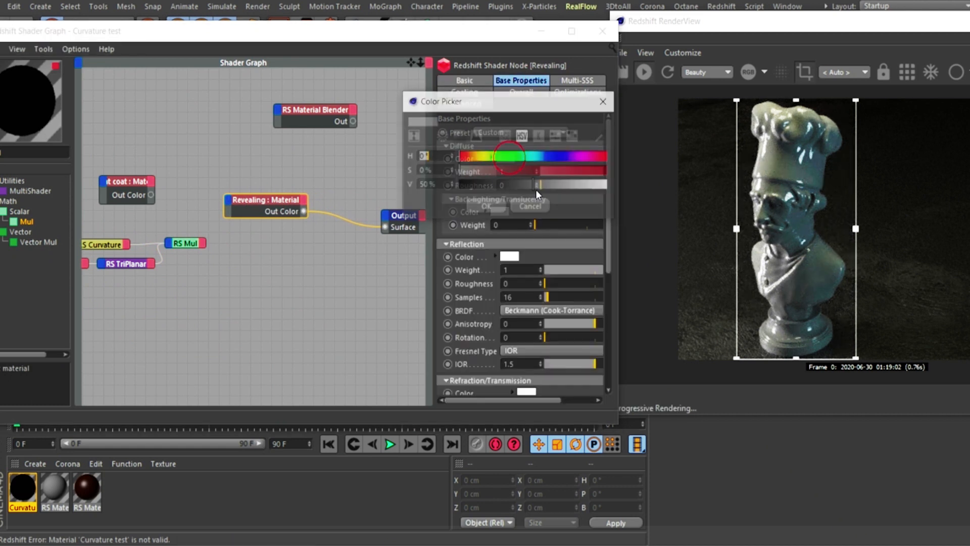
left_click(502, 158)
left_click_drag(515, 174, 595, 185)
left_click(582, 171)
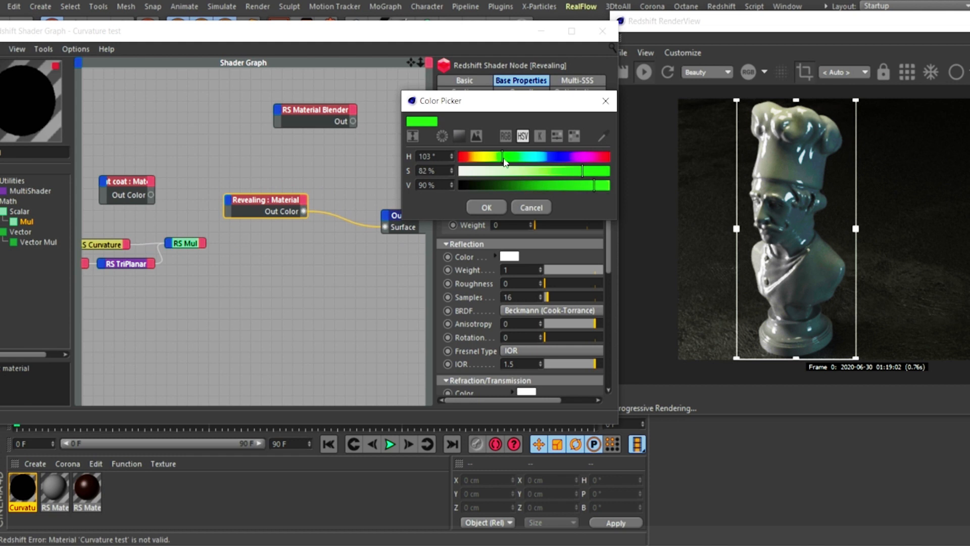
left_click_drag(504, 159, 509, 158)
left_click_drag(558, 185, 549, 186)
left_click(487, 207)
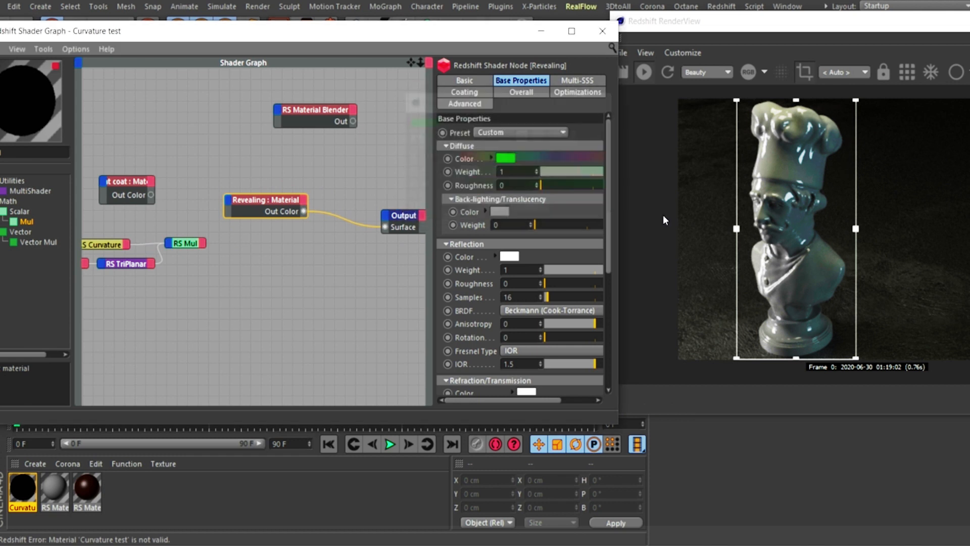
- Darken the Revealing material's green diffuse color to a value of 38%
left_click(505, 159)
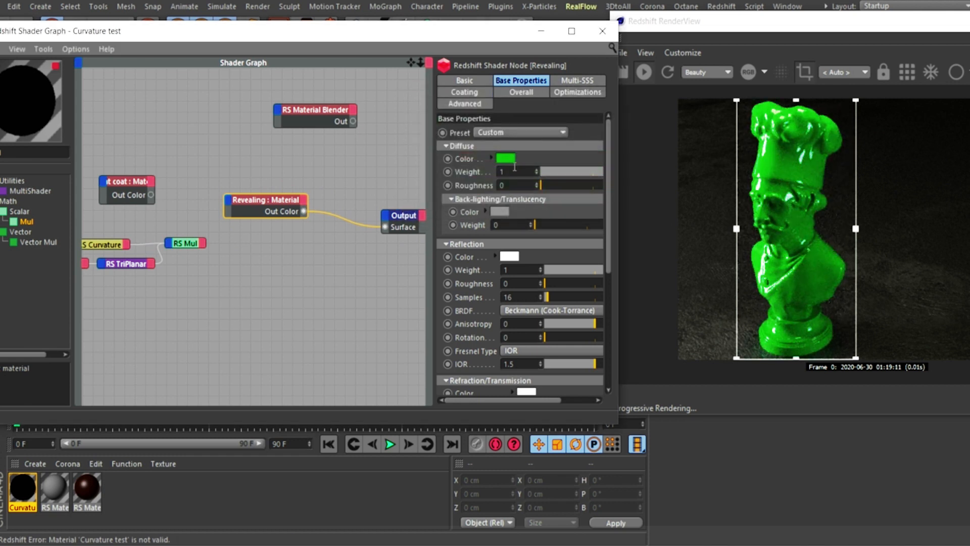
left_click_drag(524, 186, 514, 187)
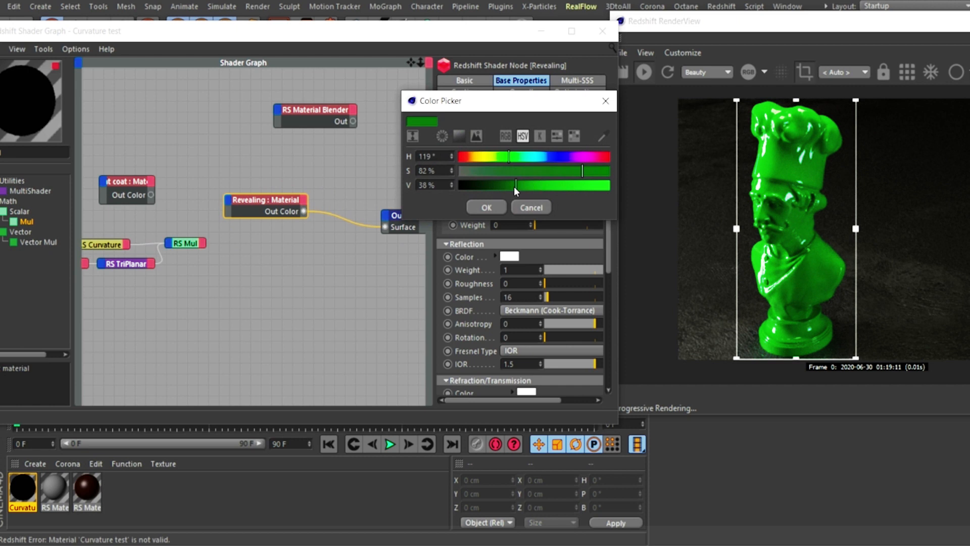
left_click(493, 208)
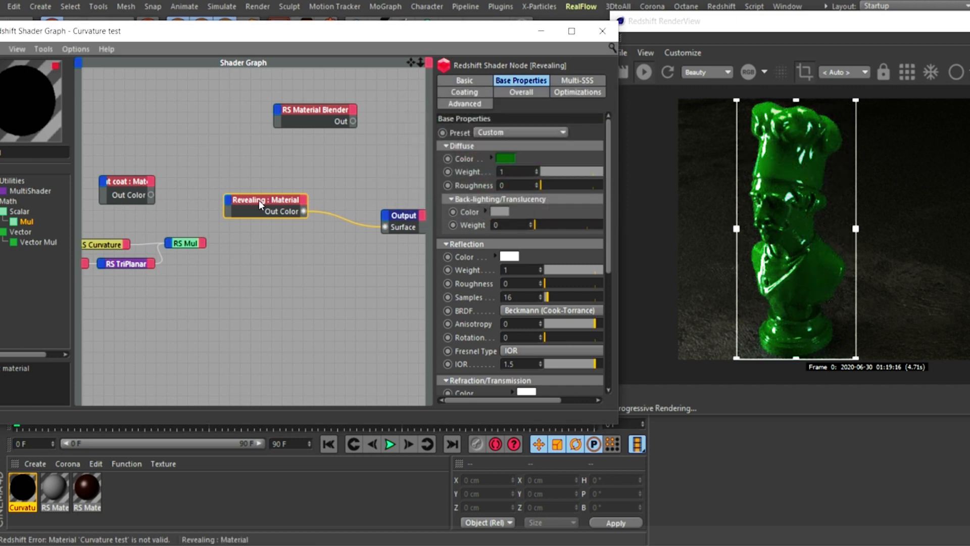
- Bring the Paint coat node below Revealing and copy Revealing's dark green diffuse color onto Paint coat's diffuse color
left_click_drag(259, 201, 251, 197)
mouse_move(139, 186)
left_mouse_down()
mouse_move(280, 238)
mouse_move(273, 236)
left_mouse_up()
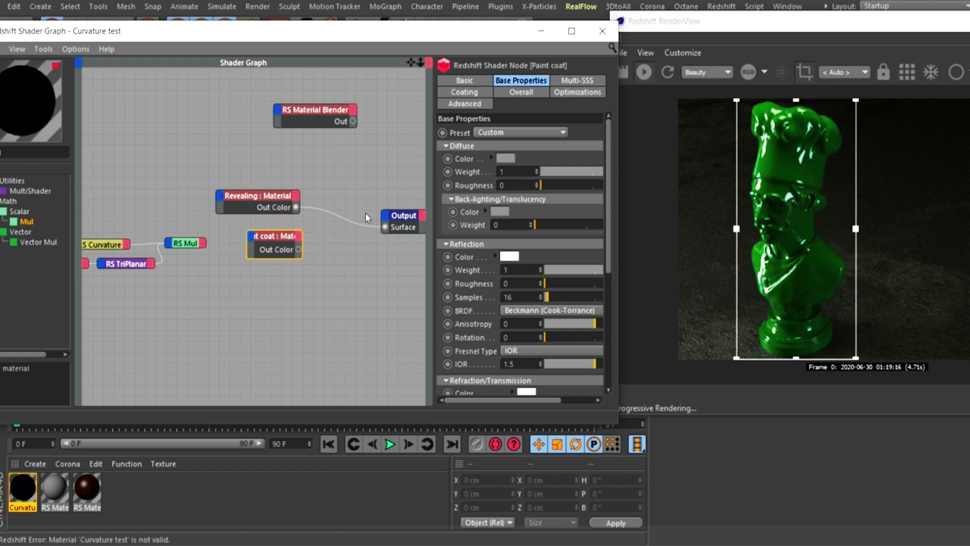
left_click(275, 198)
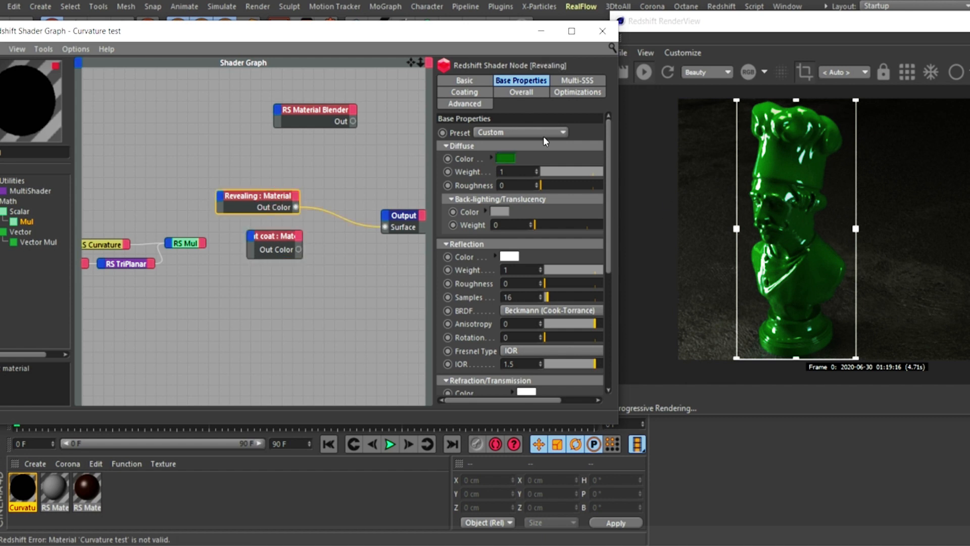
right_click(472, 159)
left_click(499, 225)
left_click(282, 236)
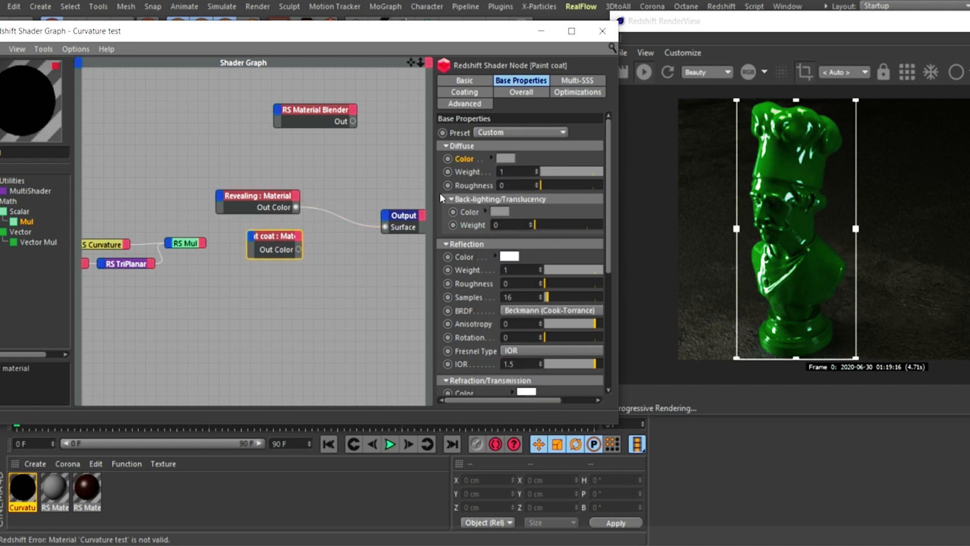
right_click(468, 161)
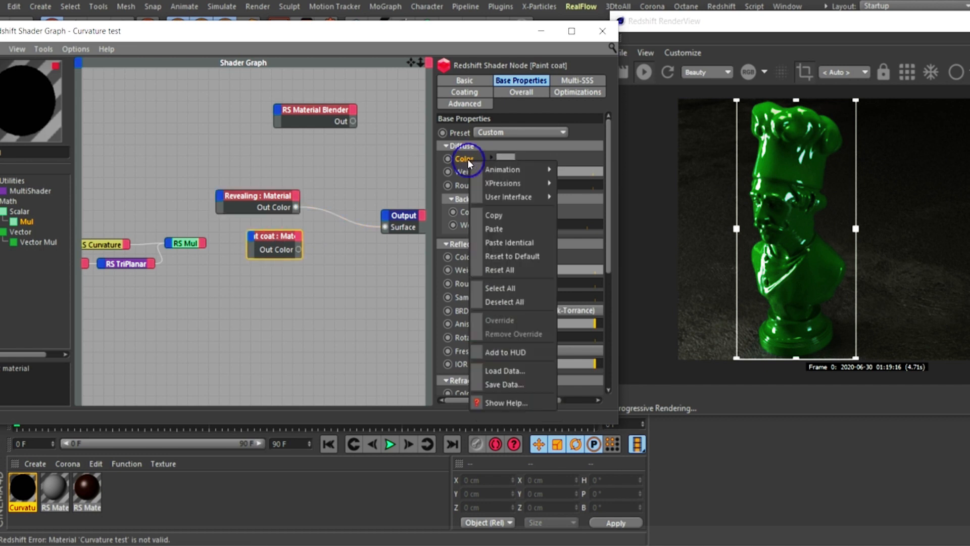
left_click(493, 228)
- Align the two material nodes and lighten Revealing's diffuse color to 47% saturation and 81% value
left_click_drag(268, 197, 274, 196)
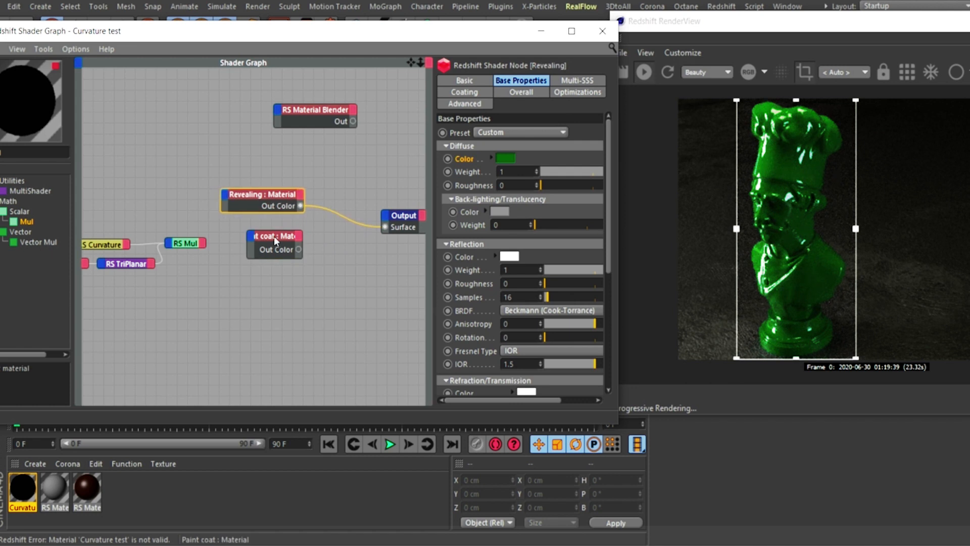
left_click_drag(274, 235, 256, 231)
left_click(277, 199)
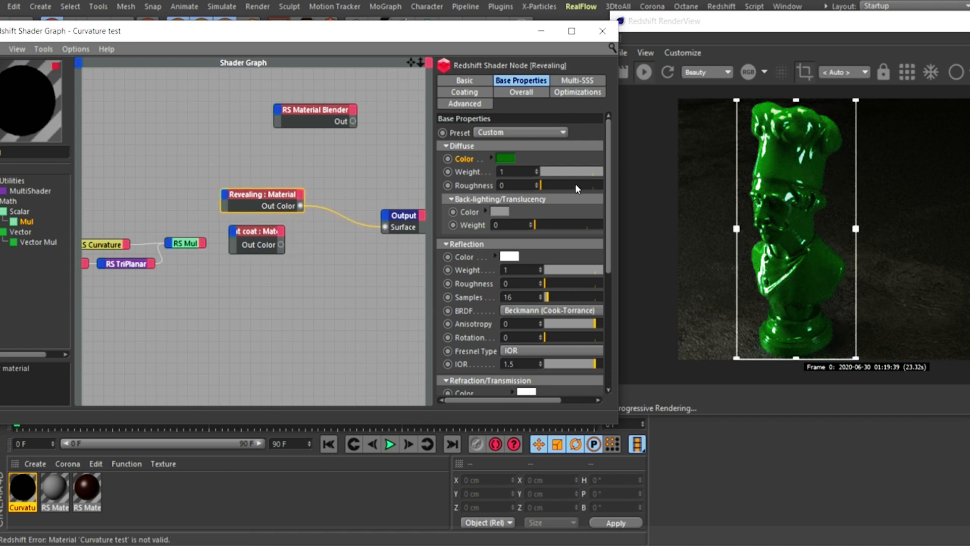
left_click(506, 158)
mouse_move(523, 185)
left_mouse_down()
mouse_move(556, 186)
mouse_move(532, 178)
mouse_move(572, 186)
mouse_move(526, 174)
left_mouse_up()
left_click(577, 187)
left_click(483, 207)
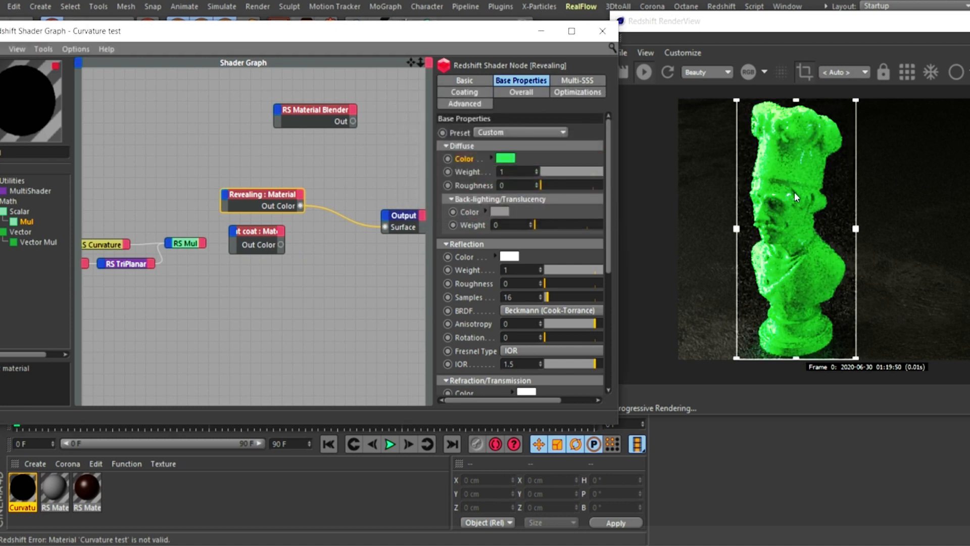
- Reduce the saturation of Revealing's diffuse color to 24% for a pale green
left_click(505, 159)
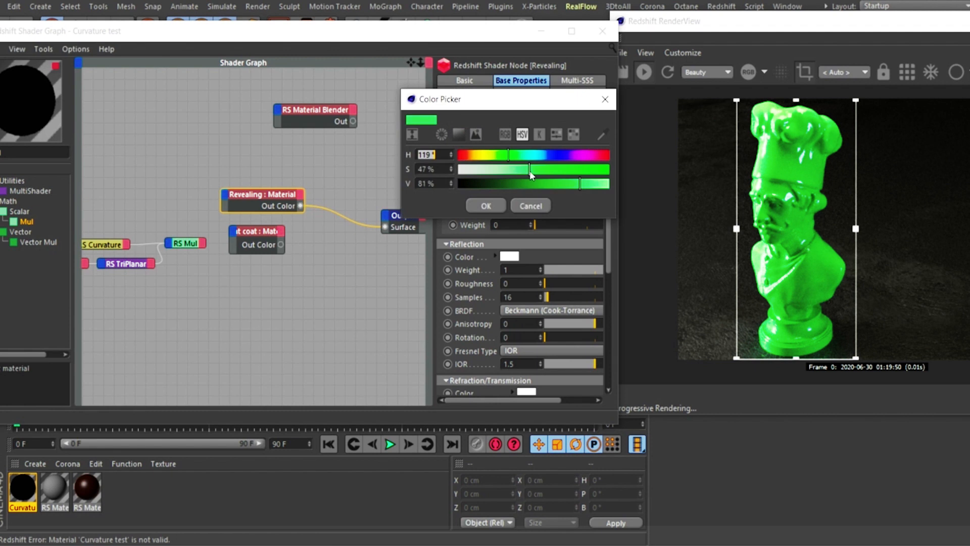
left_click_drag(529, 169, 495, 169)
left_click(523, 202)
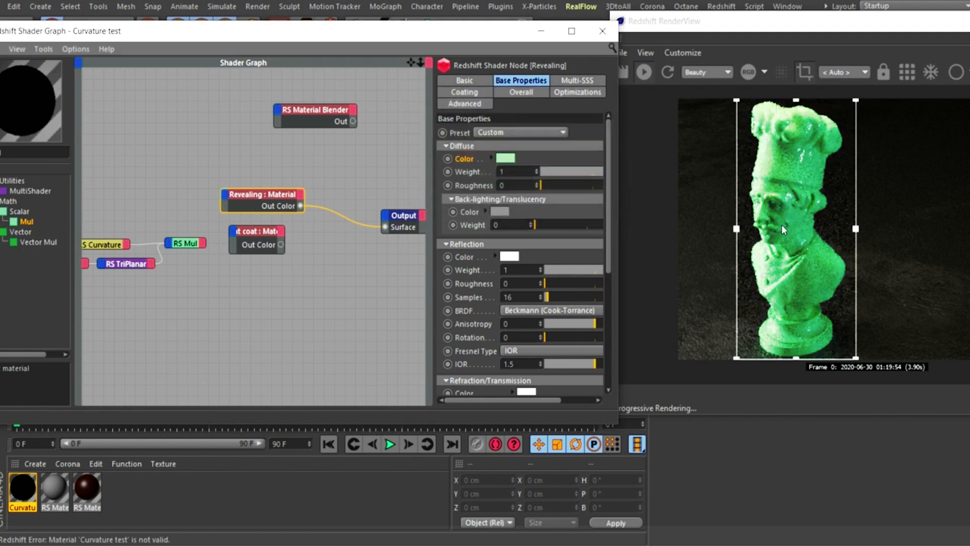
left_click(506, 158)
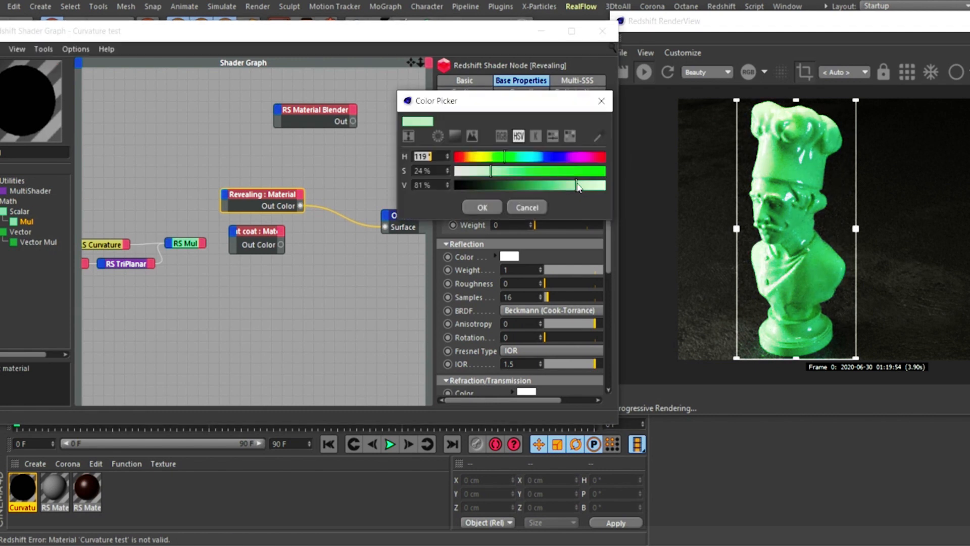
left_click(484, 207)
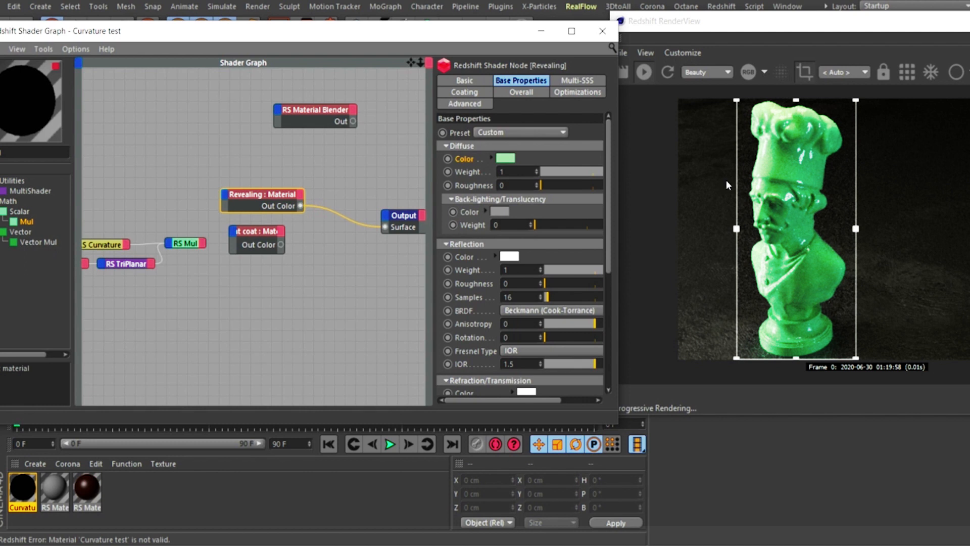
- Preview Paint coat on the Output's Surface, reconnect Revealing there, and set Revealing's reflection roughness to 0.55
left_click_drag(281, 245, 385, 227)
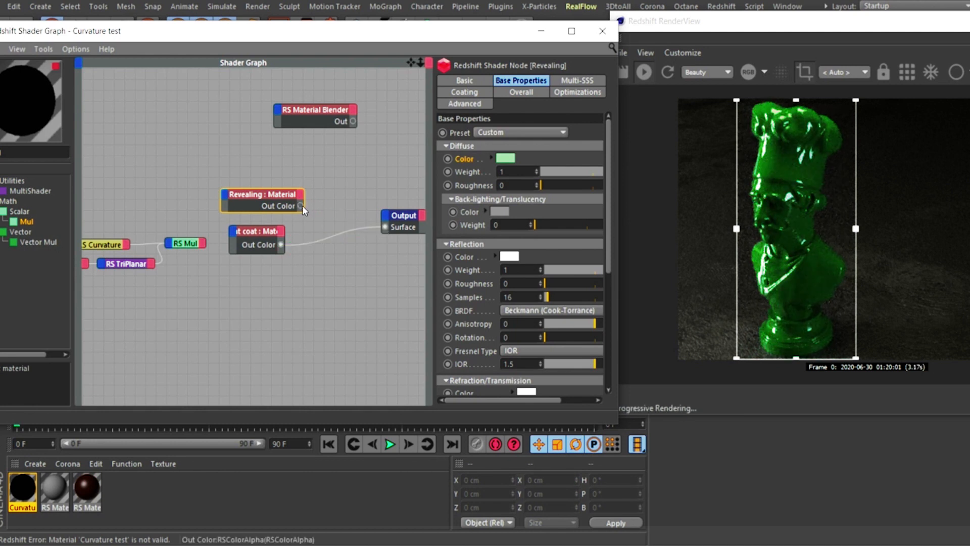
left_click_drag(300, 206, 385, 227)
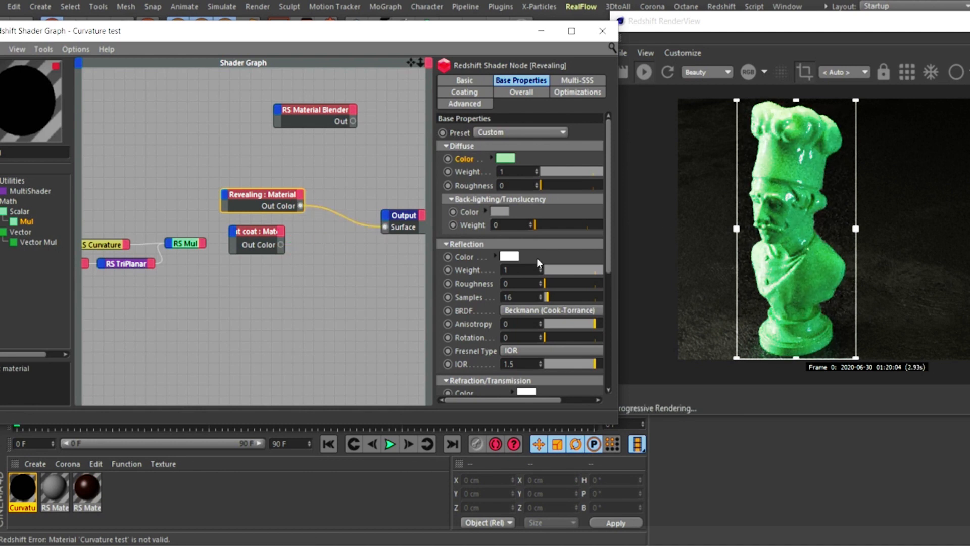
mouse_move(266, 204)
left_mouse_down()
mouse_move(271, 188)
mouse_move(259, 190)
left_mouse_up()
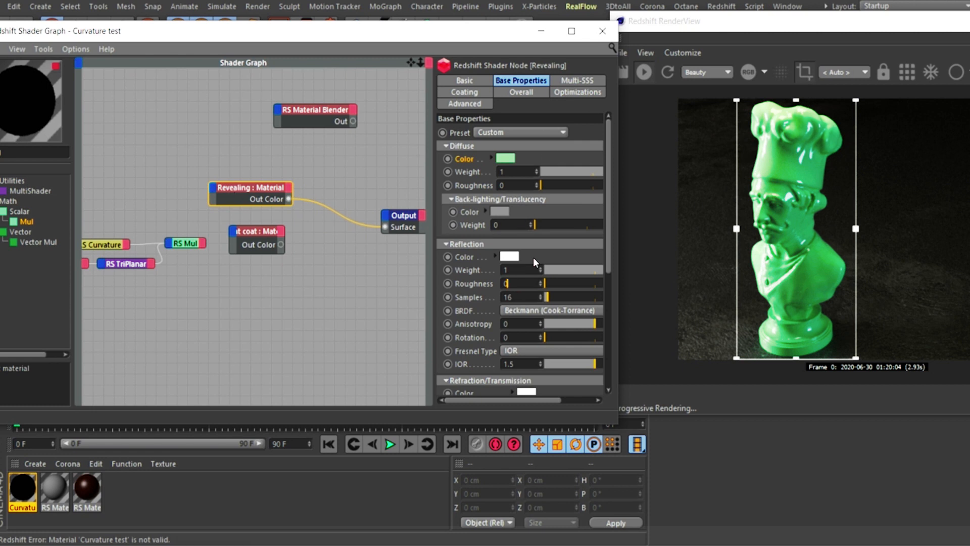
type("5")
key("Return")
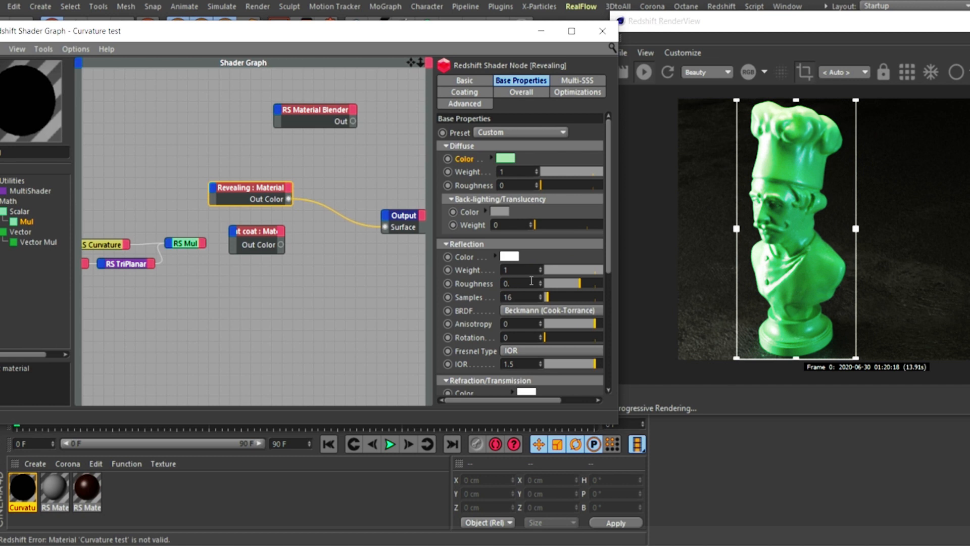
key("Return")
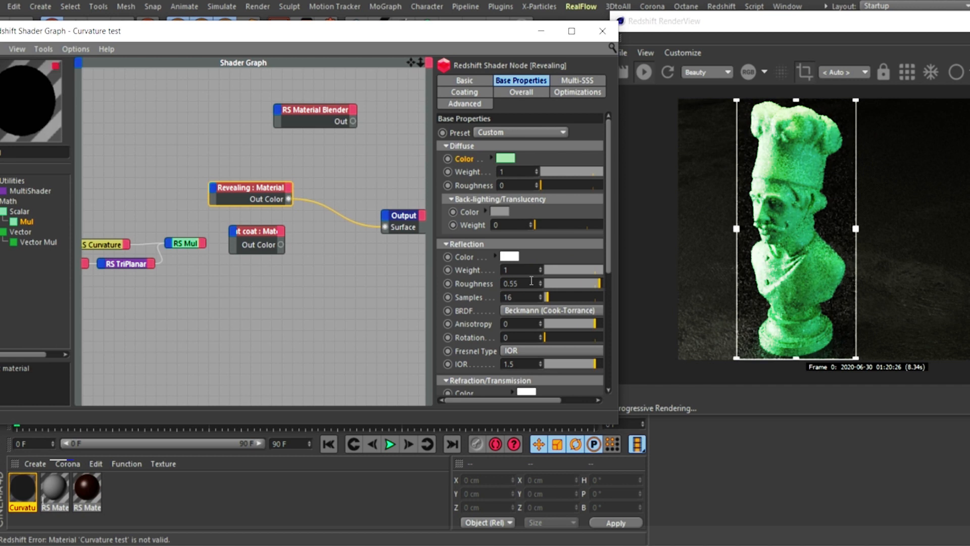
- Connect Paint coat's Out Color to the Output's Surface and set its reflection roughness to 0.3
left_click(277, 235)
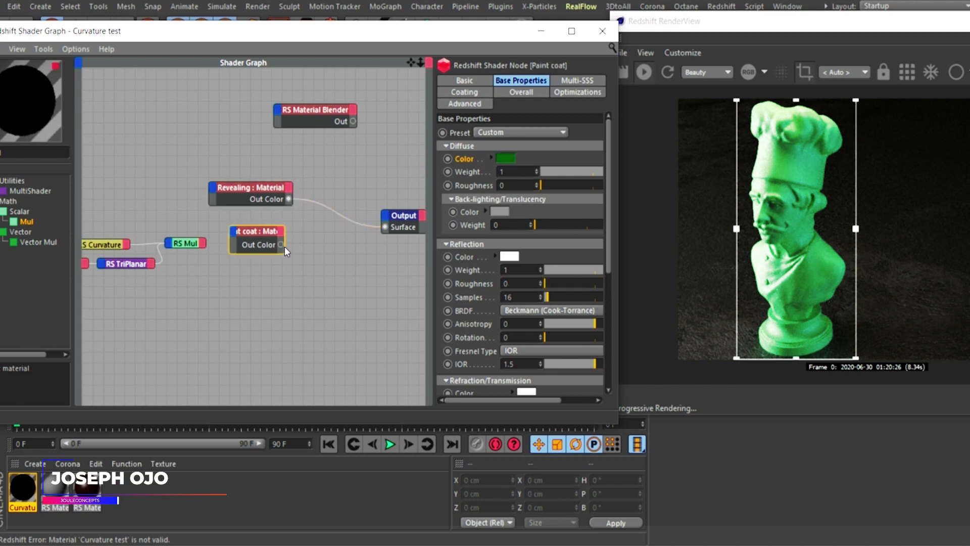
left_click_drag(281, 246, 386, 229)
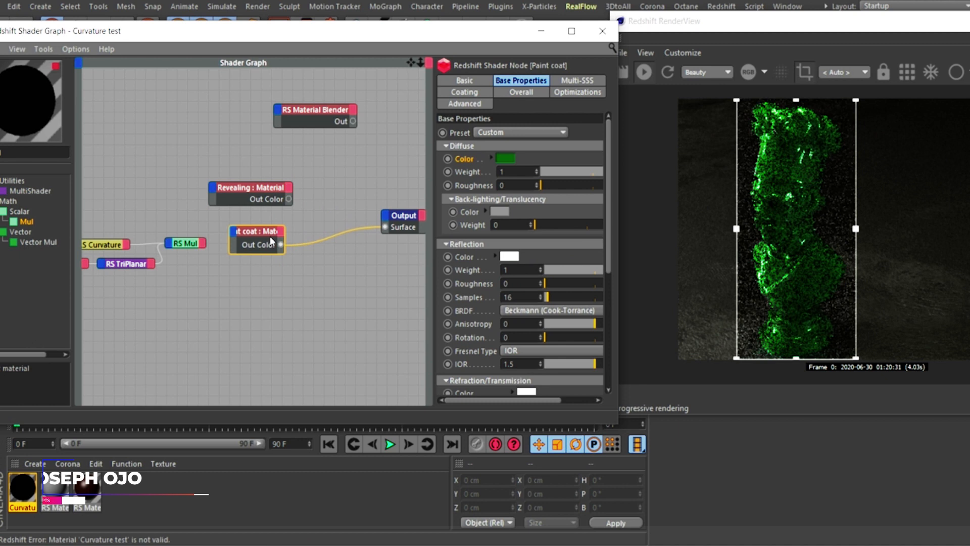
left_click(518, 282)
type(".")
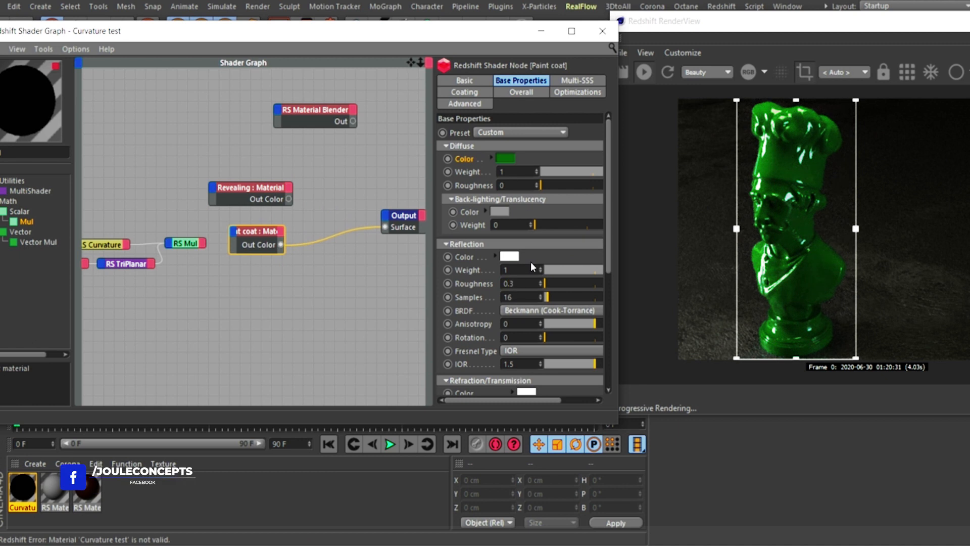
type("3")
key("Return")
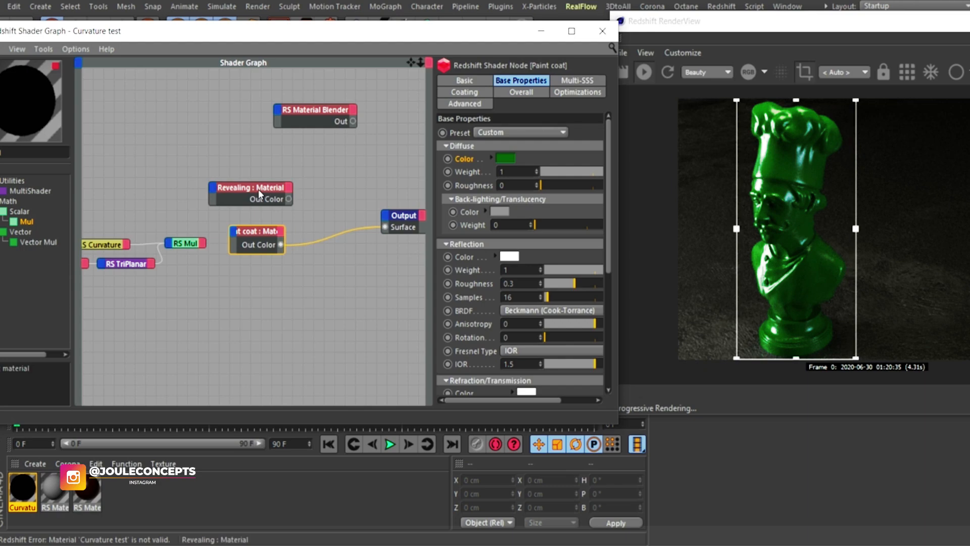
- Disconnect Paint coat from the Output and arrange both materials ahead of the RS Material Blender node
left_click_drag(259, 189, 190, 153)
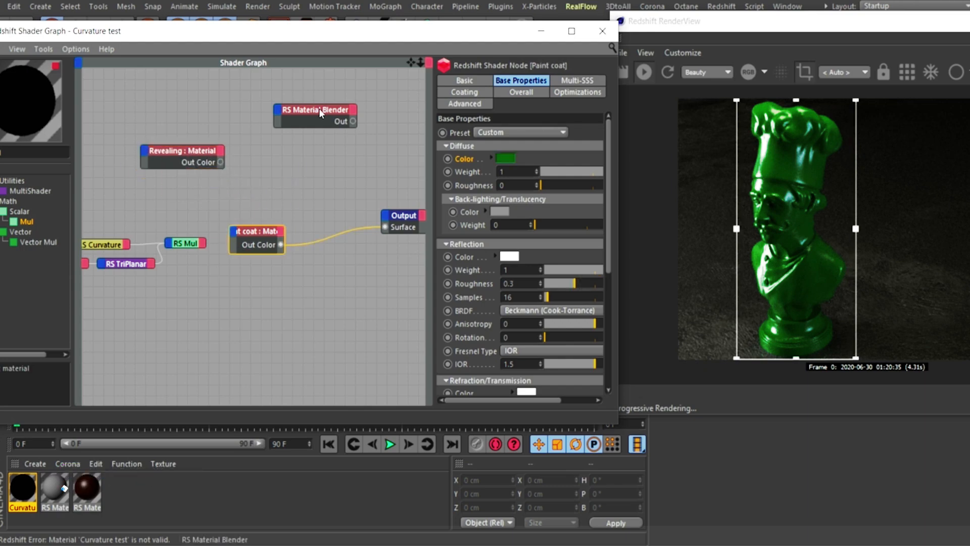
left_click_drag(320, 108, 290, 175)
left_click(256, 233)
left_click_drag(243, 254, 190, 305)
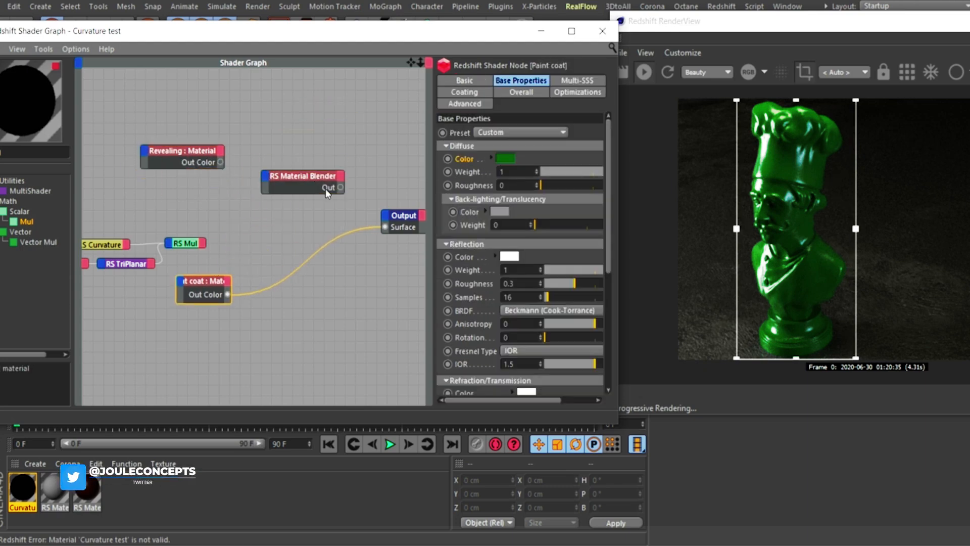
left_click_drag(376, 226, 351, 242)
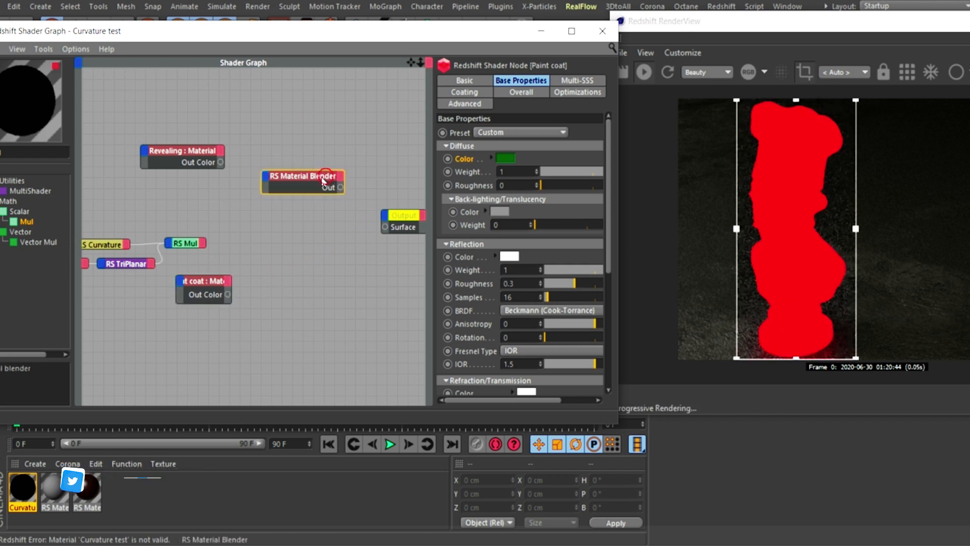
left_click_drag(329, 181, 317, 204)
mouse_move(207, 293)
left_mouse_down()
mouse_move(163, 289)
mouse_move(174, 297)
left_mouse_up()
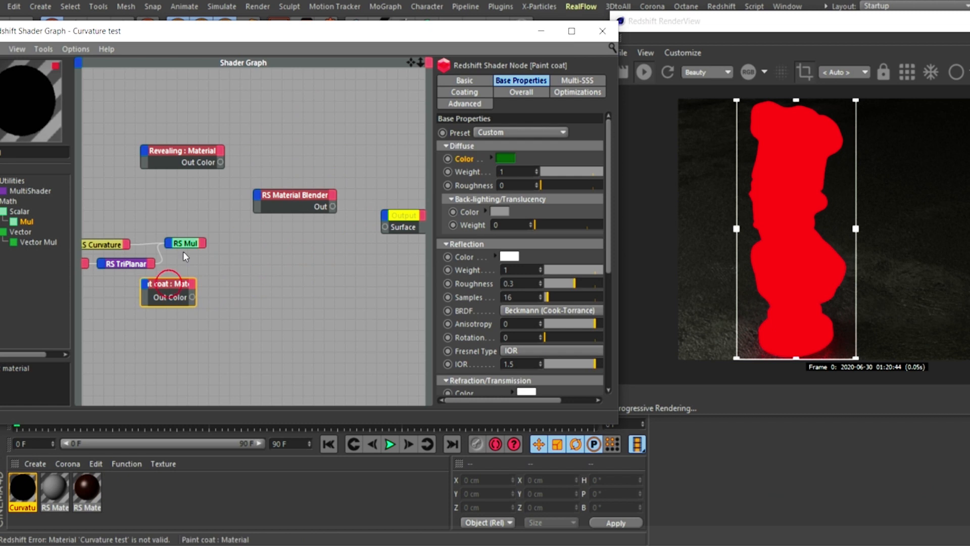
left_click_drag(176, 157, 163, 164)
- Connect Revealing's Out Color to the Material Blender's Base Color and the blender's Out to the Output's Surface
left_click(206, 171)
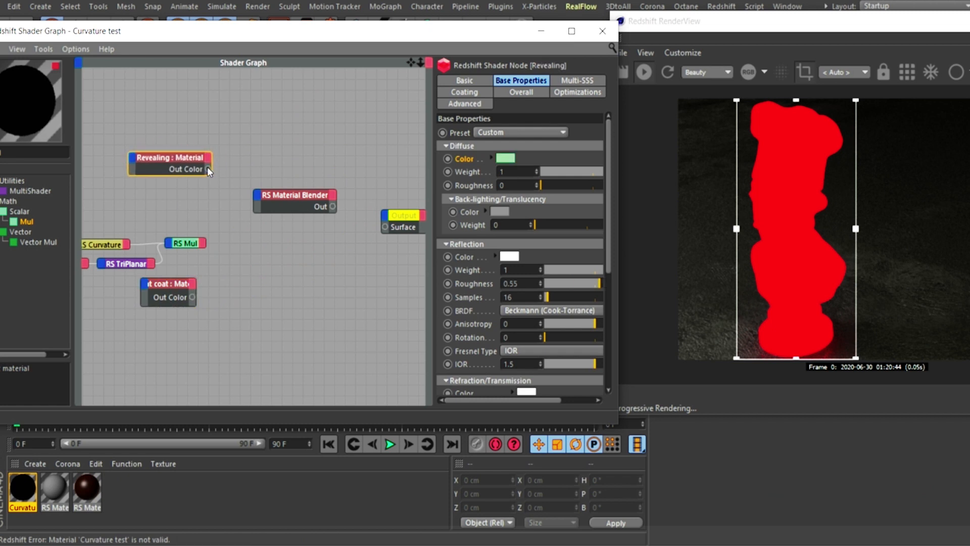
left_click_drag(257, 198, 290, 203)
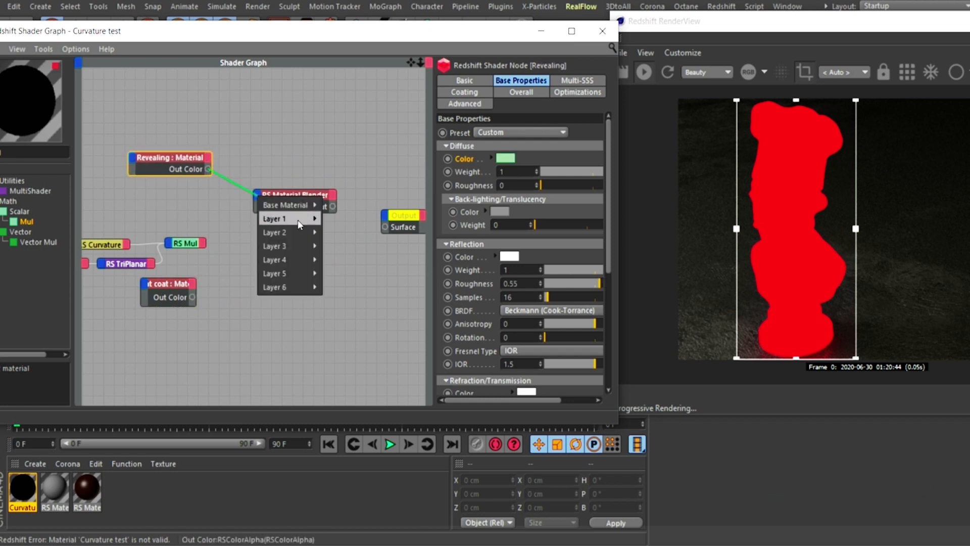
mouse_move(290, 203)
left_click(342, 204)
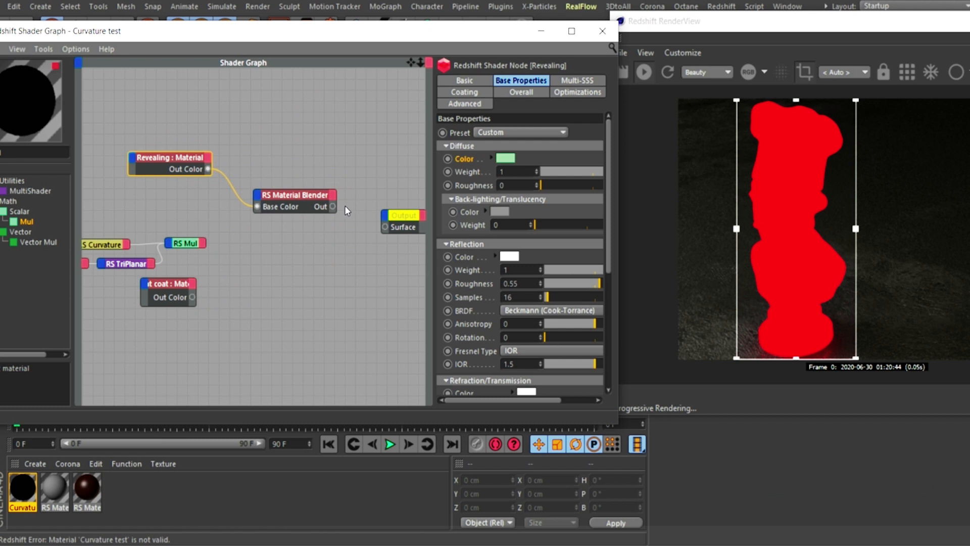
left_click_drag(332, 207, 384, 227)
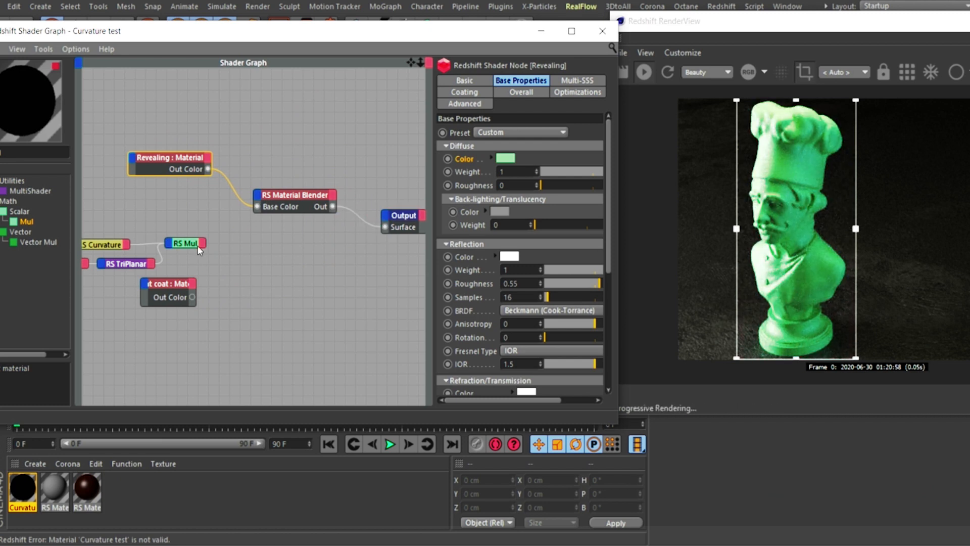
- Connect Paint coat's Out Color to the blender's Layer Color 1 and the RS Mul's Out to Blend Color 1
mouse_move(176, 286)
left_mouse_down()
mouse_move(163, 196)
mouse_move(258, 195)
left_mouse_up()
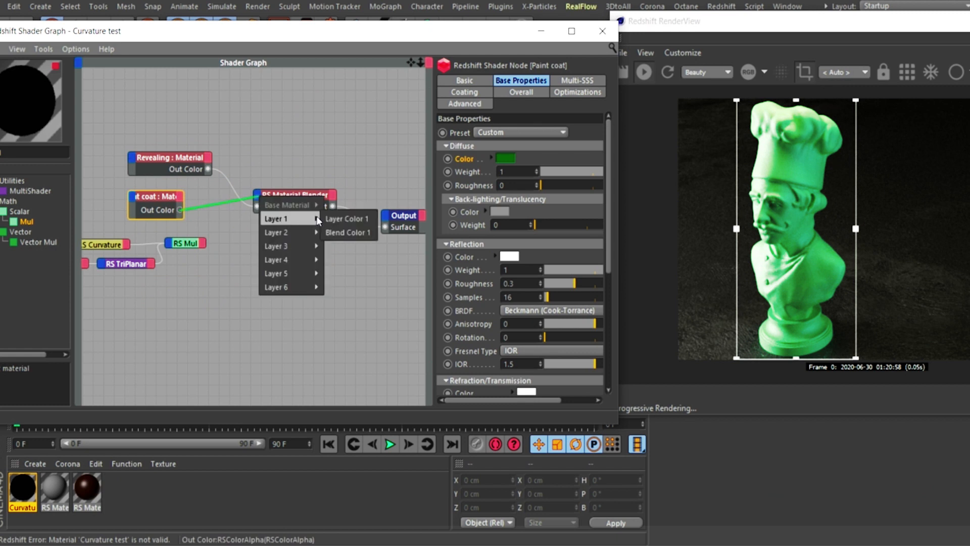
left_click(344, 219)
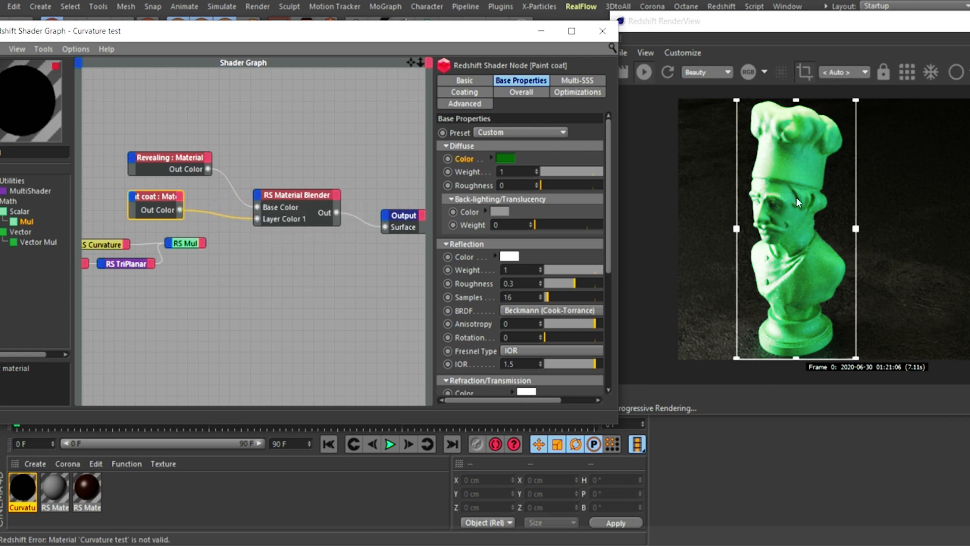
double_click(186, 243)
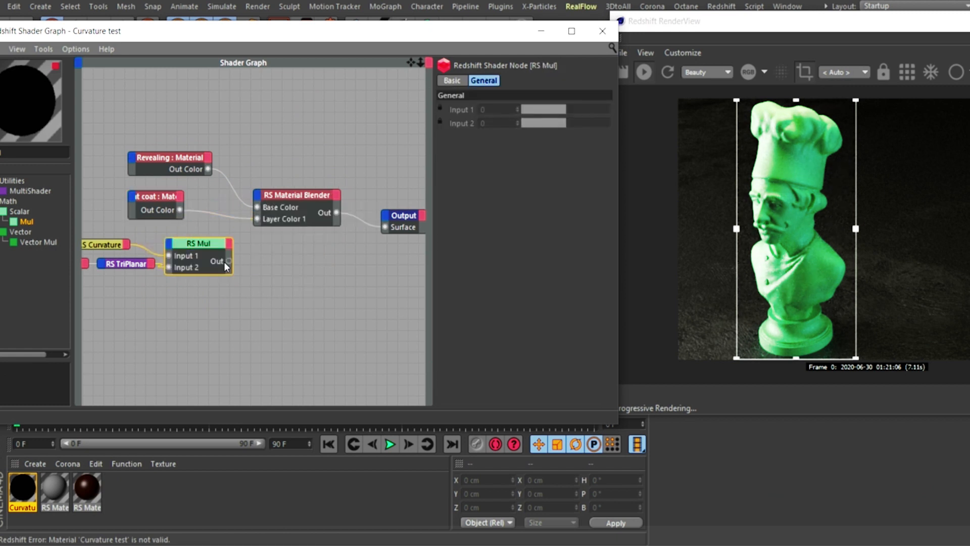
left_click_drag(233, 259, 257, 196)
mouse_move(276, 217)
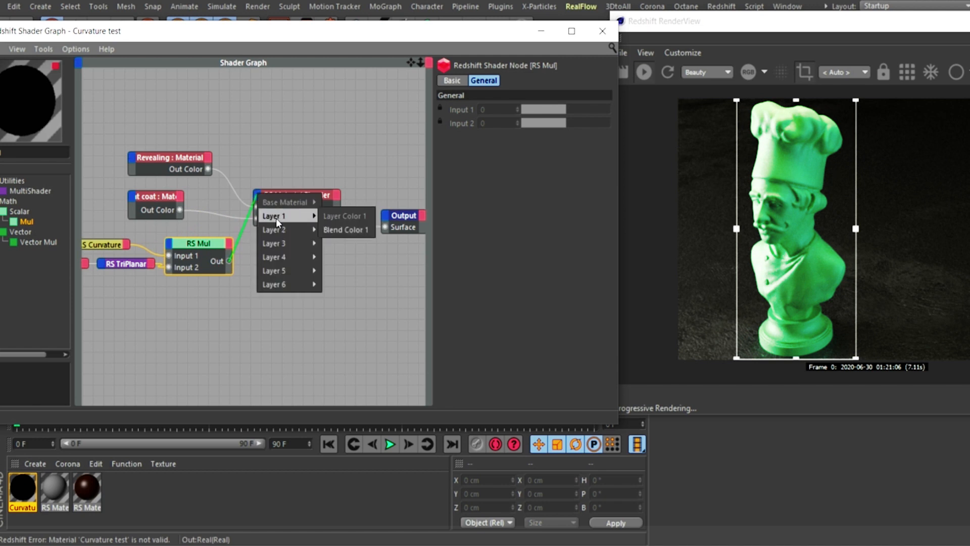
left_click(351, 229)
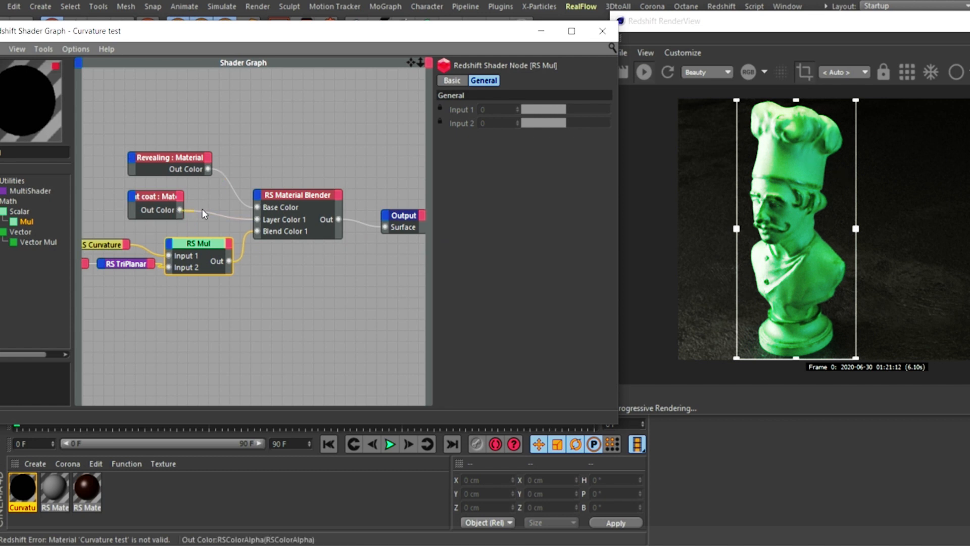
- Swap the blender's materials by feeding Paint coat into Base Color and Revealing into Layer Color 1
left_click_drag(253, 205, 257, 207)
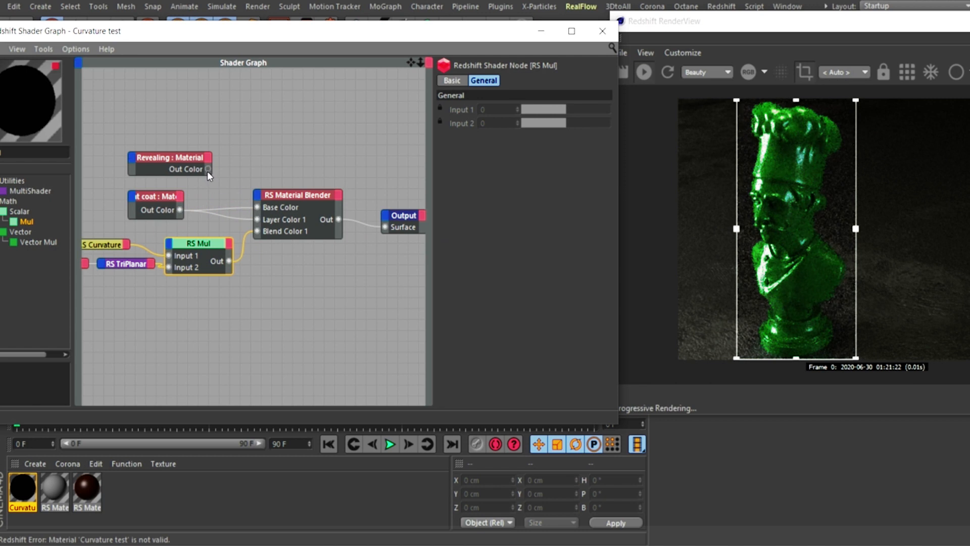
left_click_drag(208, 169, 256, 219)
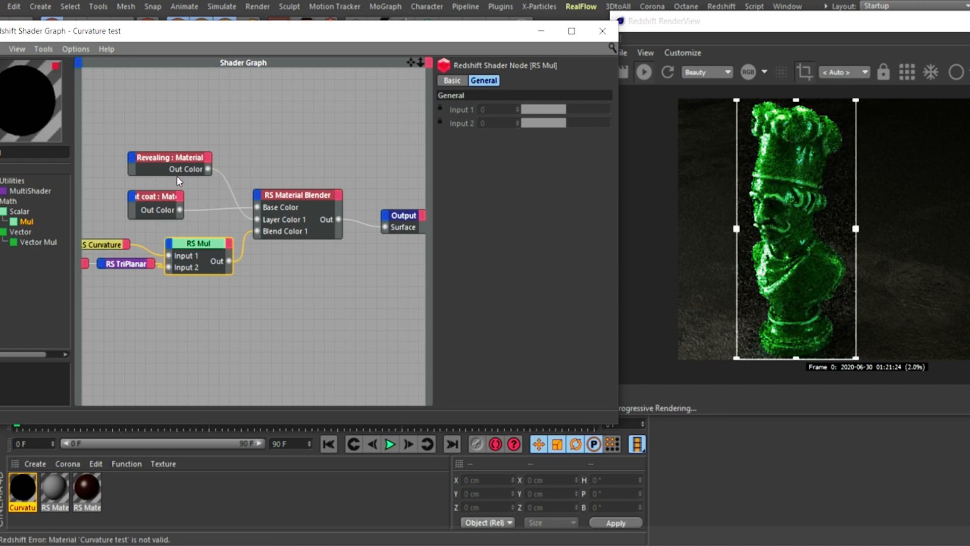
- Rearrange the material nodes so Paint coat sits above Revealing, both ahead of the Material Blender
left_click_drag(185, 168, 202, 220)
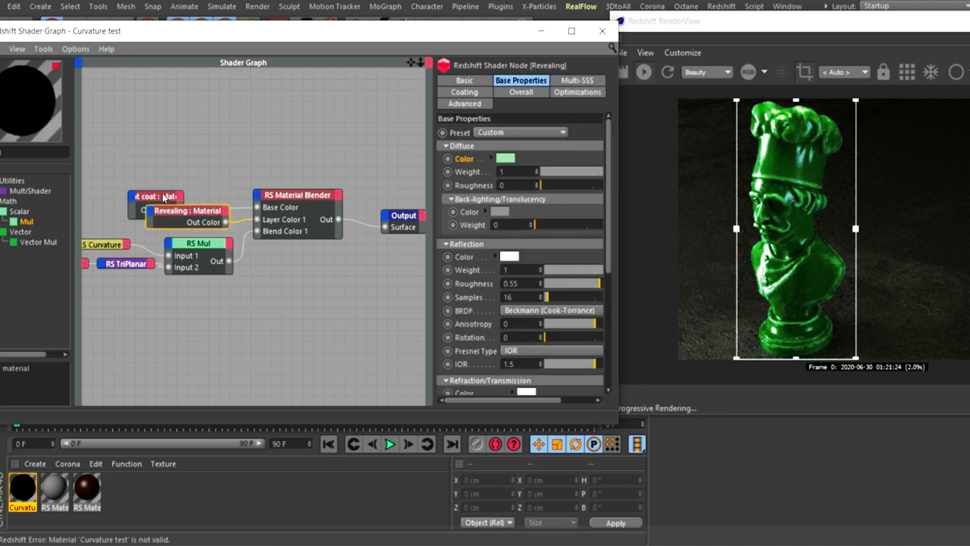
left_click_drag(162, 196, 167, 132)
left_click_drag(196, 202, 168, 187)
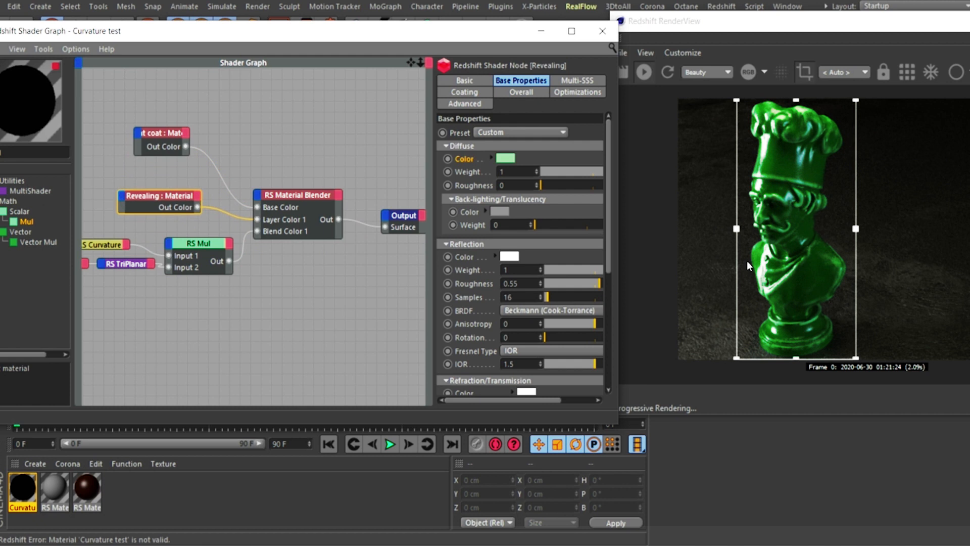
- Examine the blended paint on the bust's base, hat, face and collar up close in the render
left_click(832, 228)
scroll(832, 228, "up", 4)
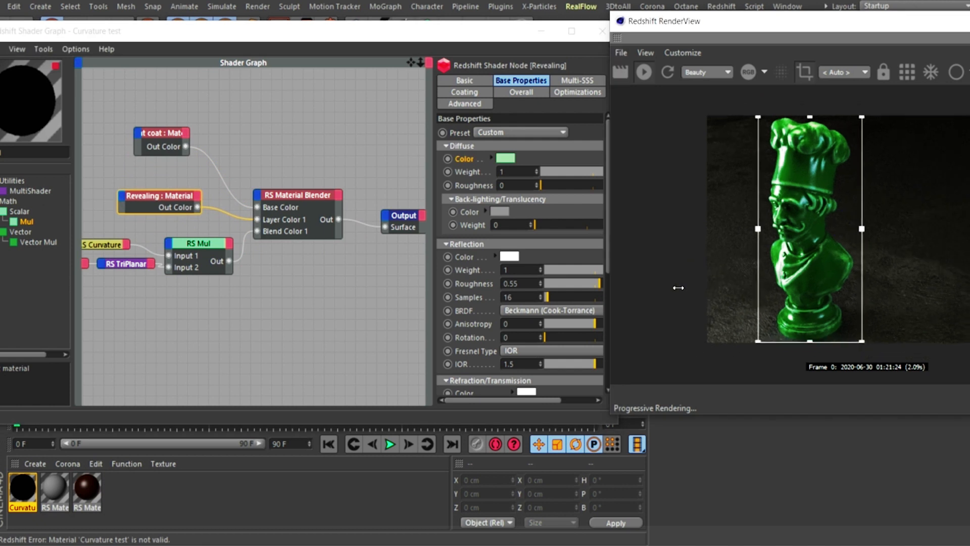
scroll(920, 211, "up", 1)
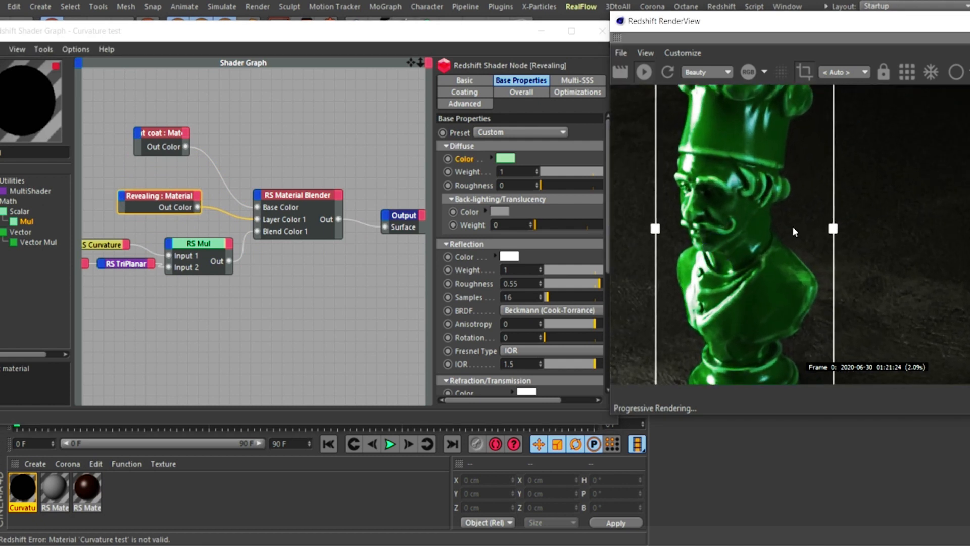
middle_click_drag(699, 291, 736, 220)
scroll(938, 253, "up", 2)
middle_click_drag(735, 303, 725, 257)
scroll(929, 218, "up", 1)
scroll(856, 221, "up", 1)
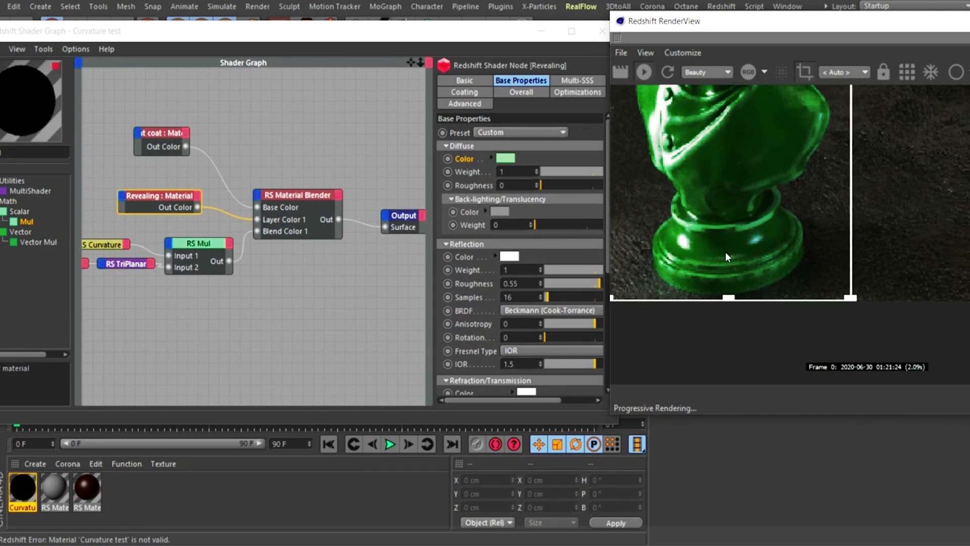
key("alt")
middle_click_drag(741, 204, 707, 338)
middle_click_drag(736, 210, 844, 290)
middle_click_drag(756, 198, 729, 288)
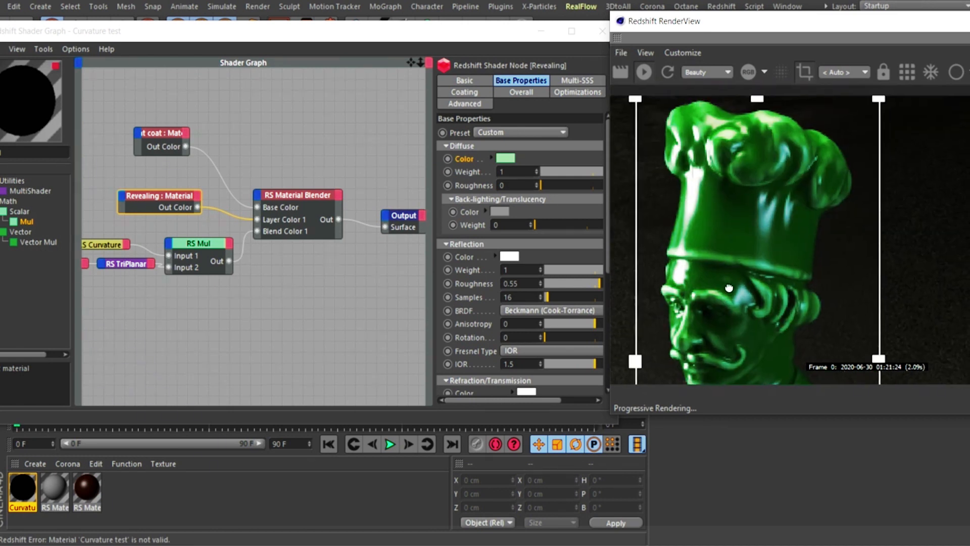
middle_click_drag(751, 242, 736, 267)
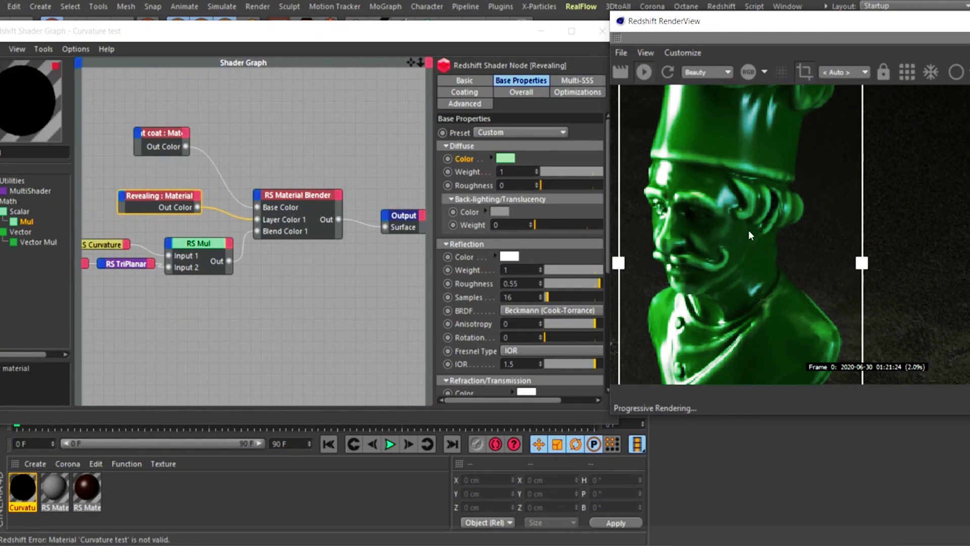
right_click_drag(752, 221, 708, 251, "alt")
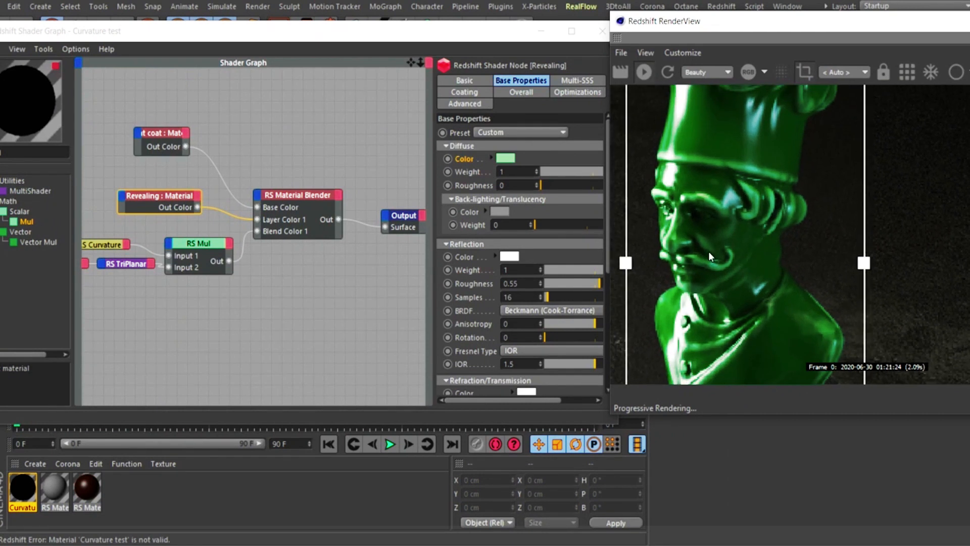
right_click_drag(757, 171, 729, 147, "alt")
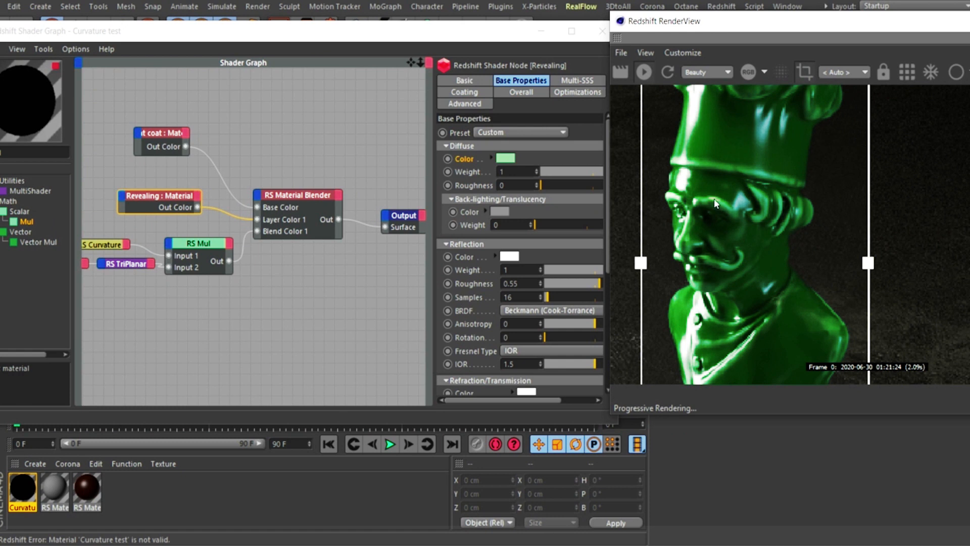
middle_click_drag(724, 207, 737, 209)
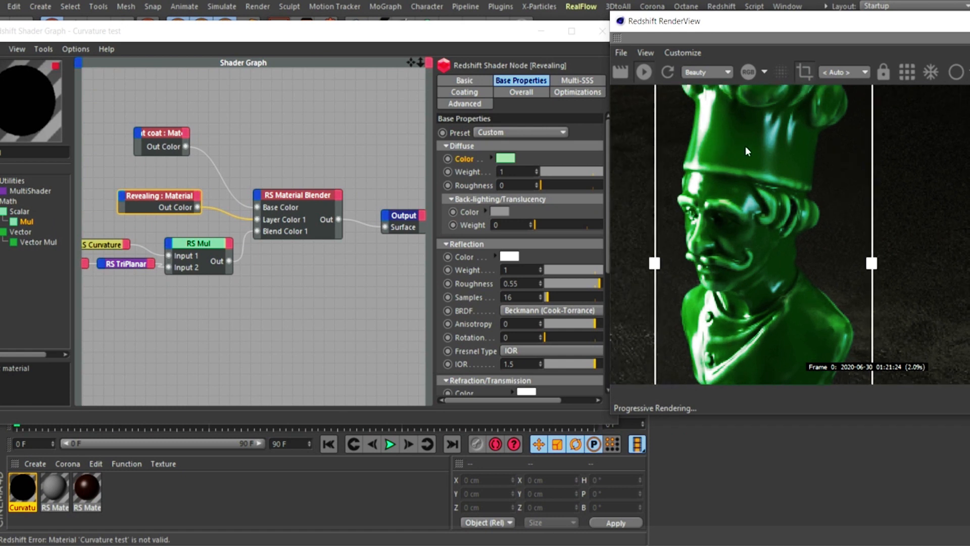
- Set the Paint coat material's reflection Roughness to 0.45
left_click(162, 134)
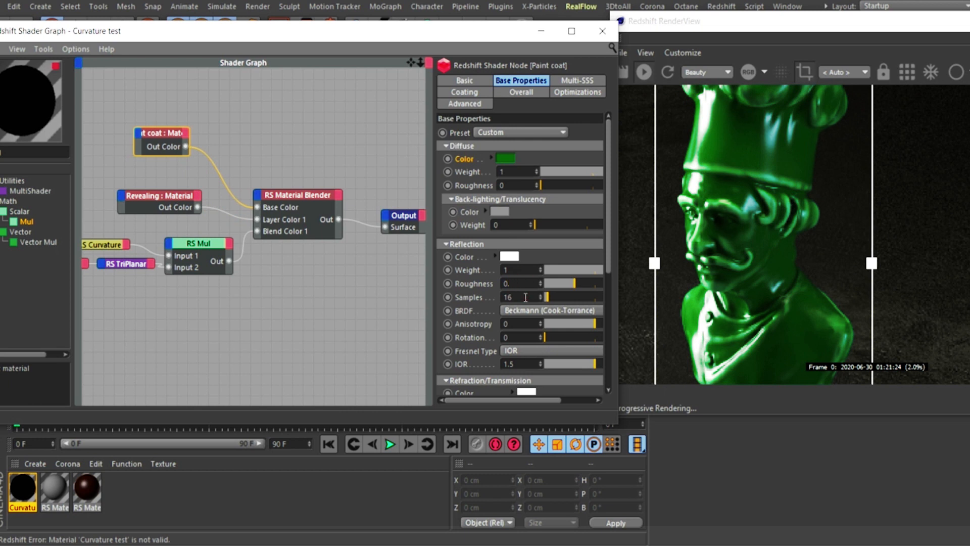
type("0.6")
key("Return")
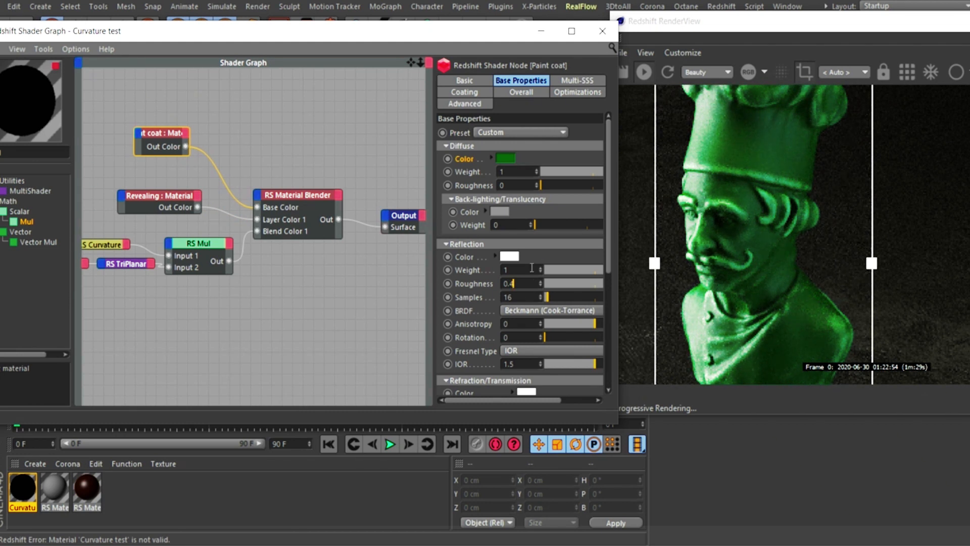
type("5")
key("Return")
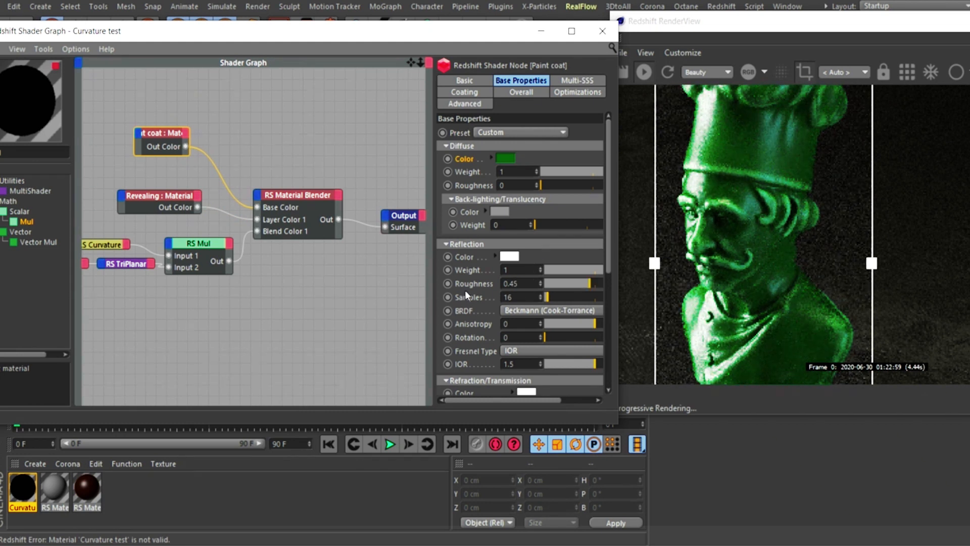
- Set the Revealing material's reflection IOR to 99
left_click_drag(165, 208, 155, 209)
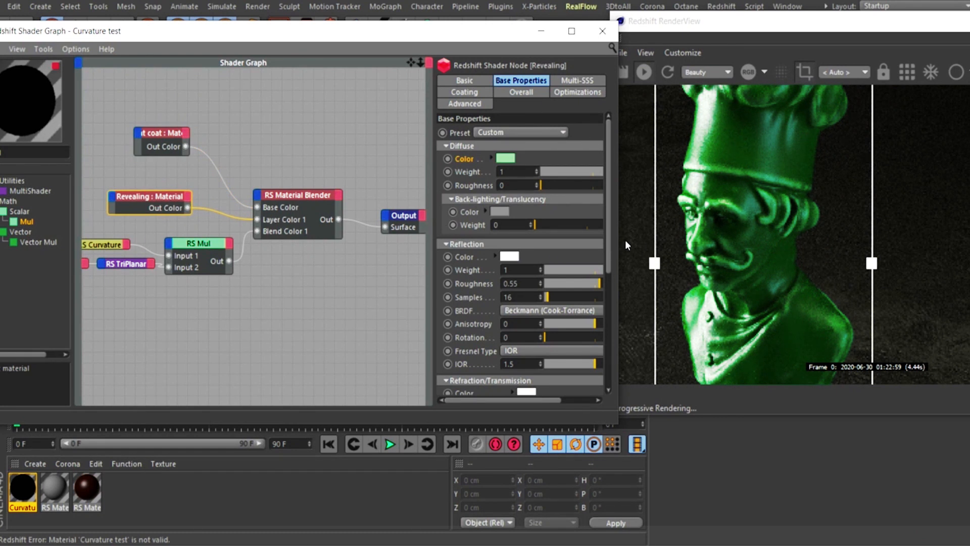
left_click_drag(609, 239, 613, 311)
scroll(614, 312, "up", 1)
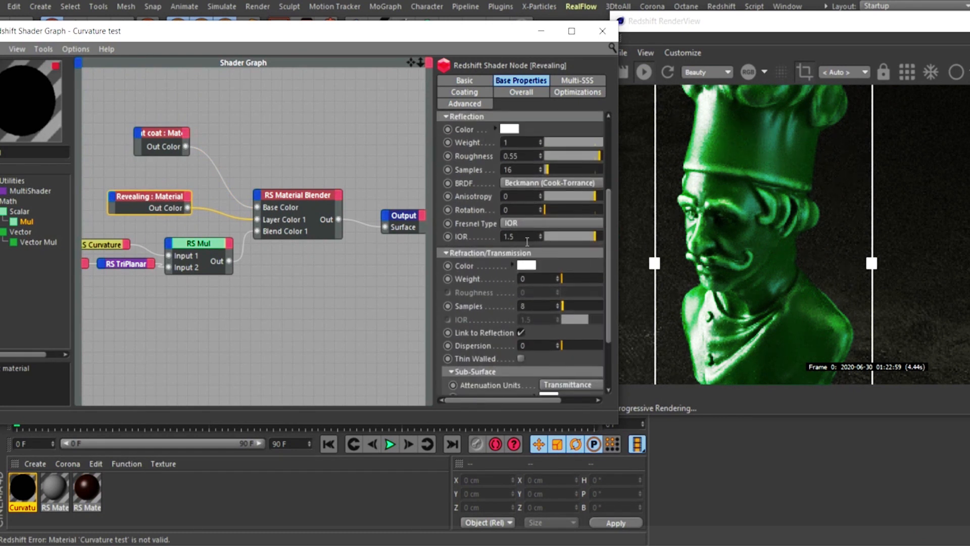
left_click(512, 236)
type("99")
key("Return")
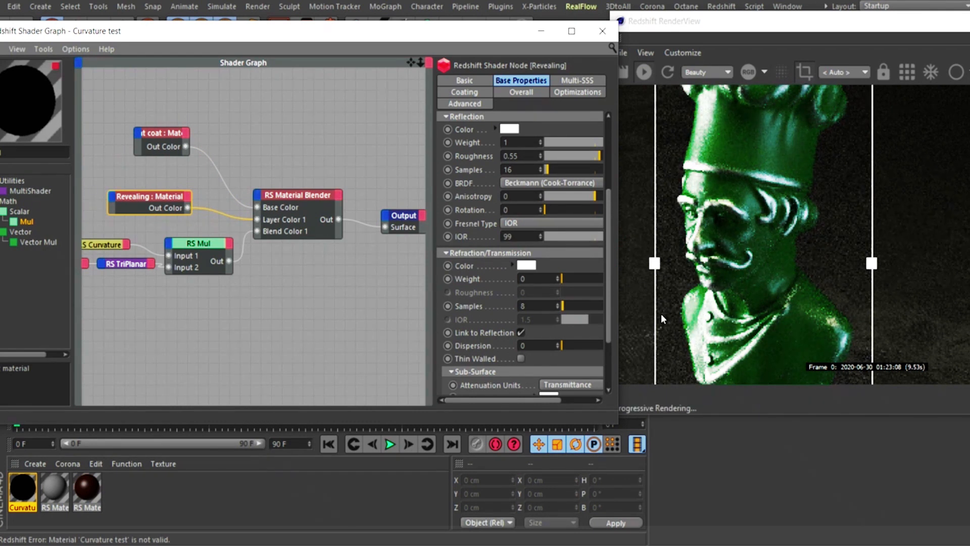
- Examine the edge reflections on the bust in the render, from close up to the full figure
right_click_drag(807, 239, 580, 349, "alt")
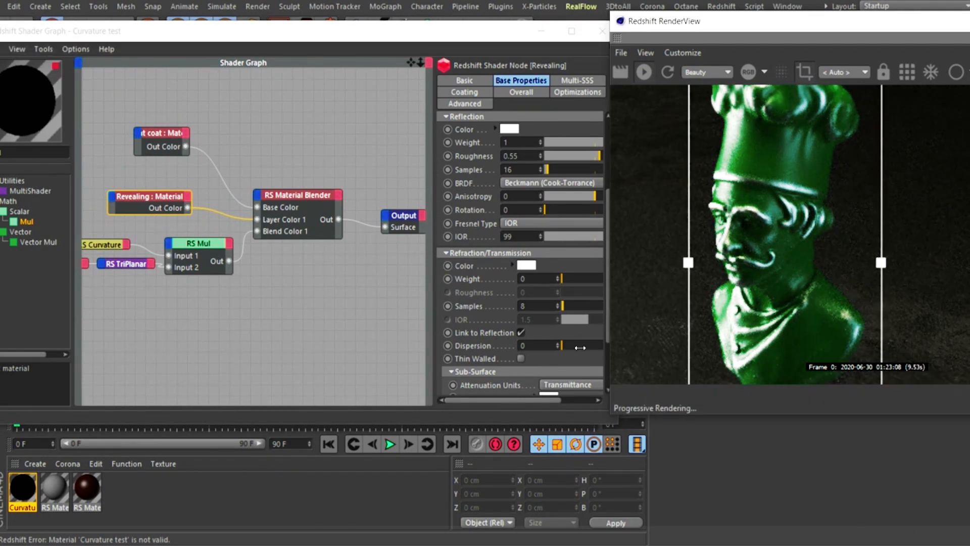
mouse_move(762, 258)
right_mouse_down("alt")
mouse_move(694, 251)
mouse_move(632, 302)
right_mouse_up("alt")
right_click_drag(783, 204, 767, 245, "alt")
middle_click_drag(767, 245, 737, 191, "alt")
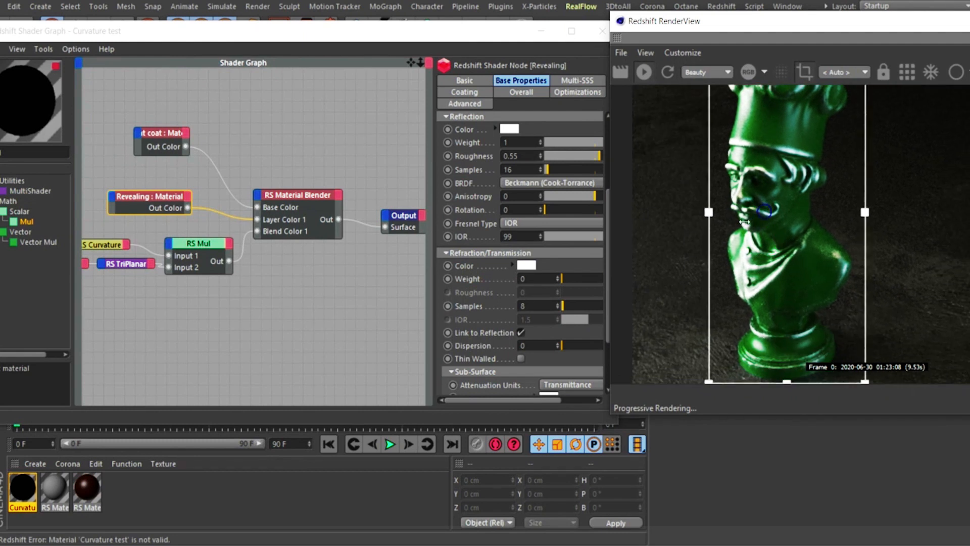
right_click_drag(737, 192, 753, 223, "alt")
middle_click_drag(758, 217, 715, 223, "alt")
right_click_drag(723, 217, 741, 232, "alt")
middle_click_drag(740, 229, 750, 223, "alt")
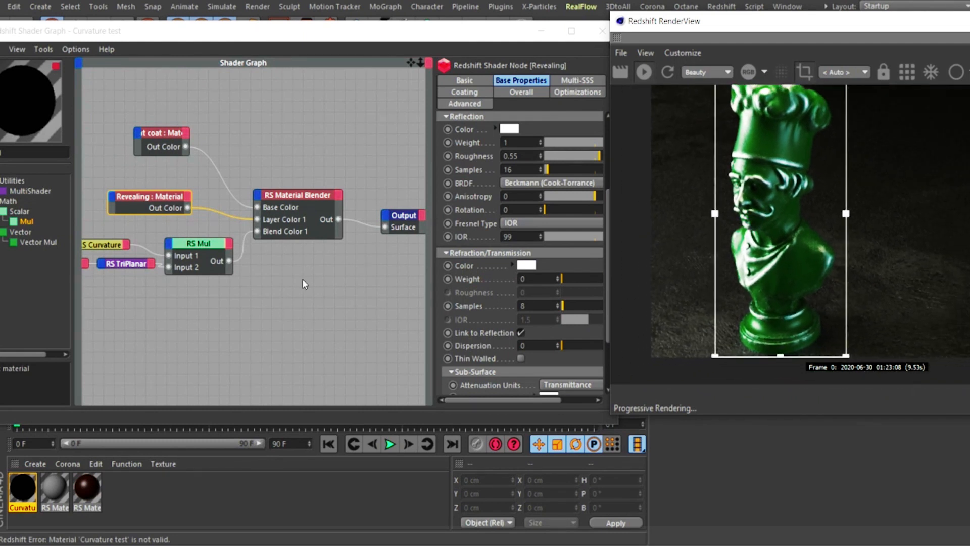
- Insert an RS Ramp between Revealing's Out Color and the Material Blender's Layer Color 1
mouse_move(149, 195)
left_mouse_down()
mouse_move(128, 187)
mouse_move(131, 196)
left_mouse_up()
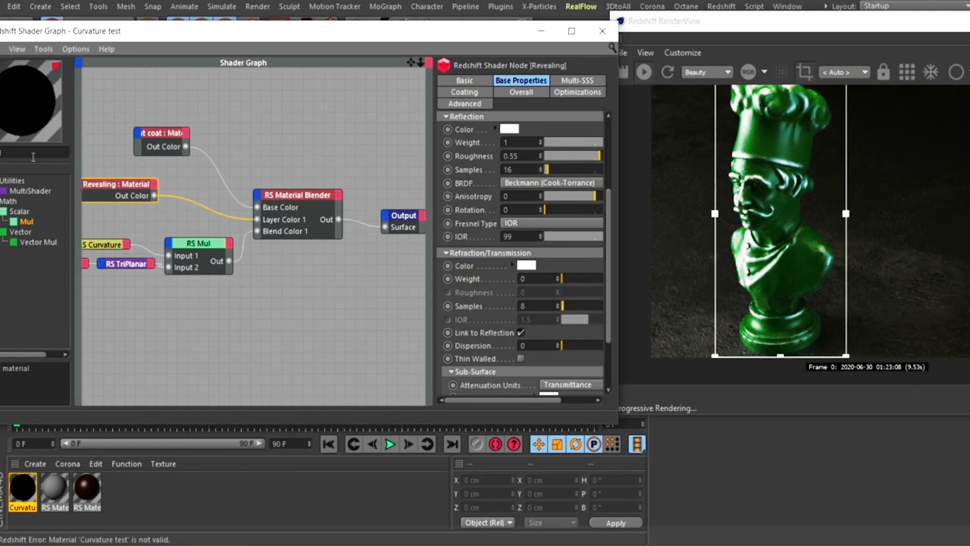
scroll(31, 228, "down", 5)
type("p")
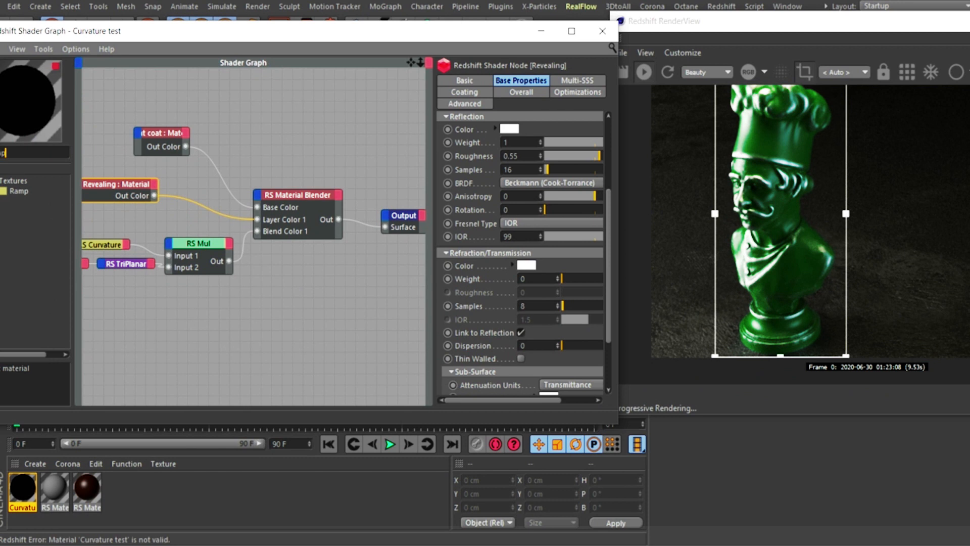
left_click_drag(23, 190, 157, 200)
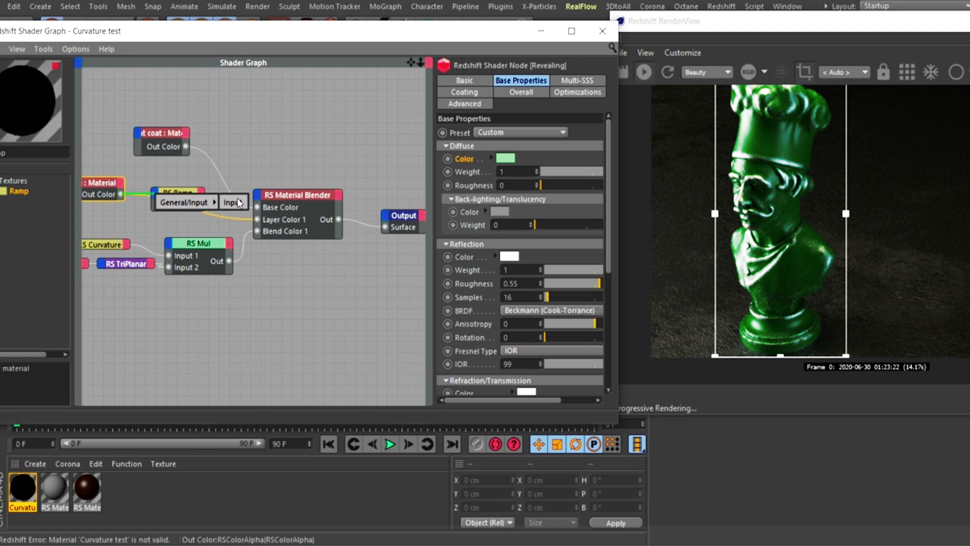
left_click(228, 204)
left_click_drag(229, 205, 258, 219)
mouse_move(195, 200)
left_mouse_down()
mouse_move(177, 205)
mouse_move(197, 200)
left_mouse_up()
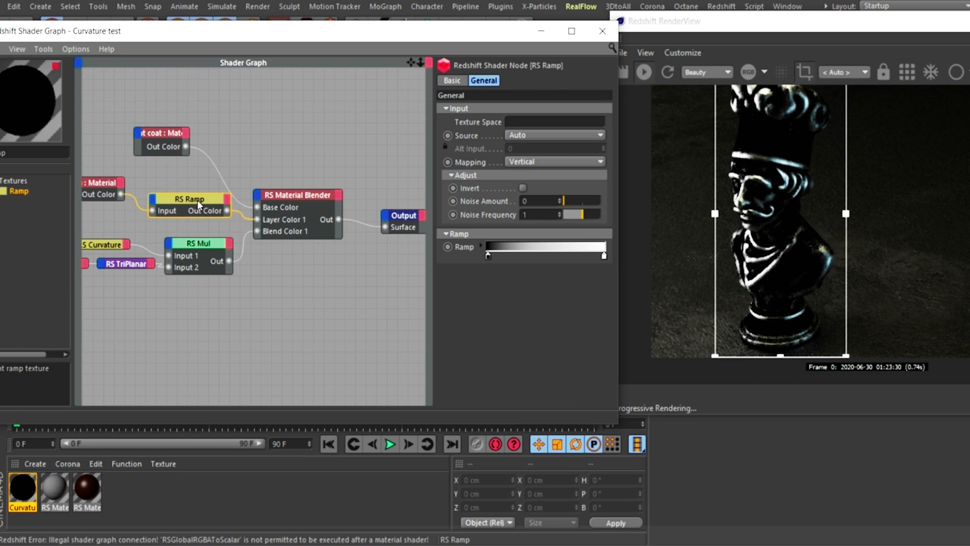
- Set the RS Ramp's Source to Alt and space out the Revealing and Ramp nodes
left_click(516, 136)
left_click(527, 158)
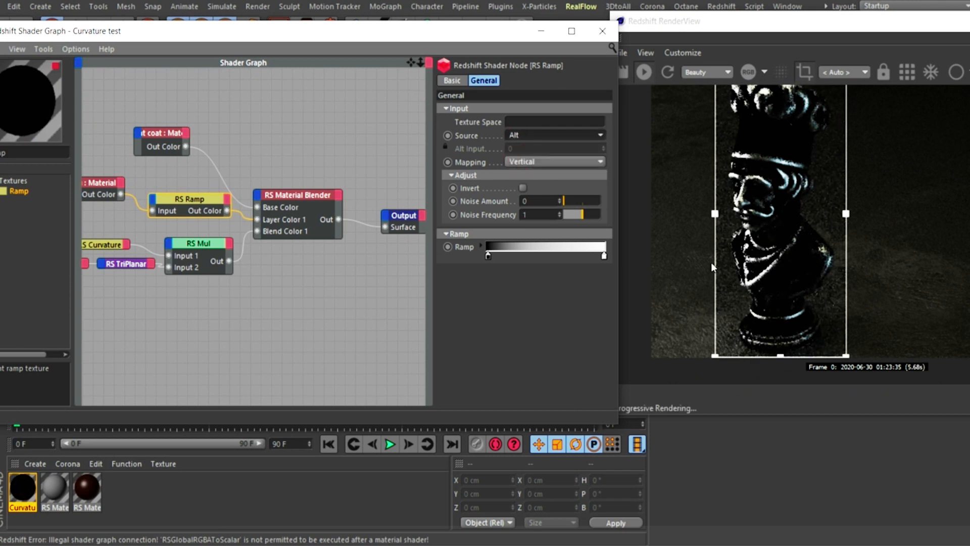
left_click_drag(105, 182, 89, 184)
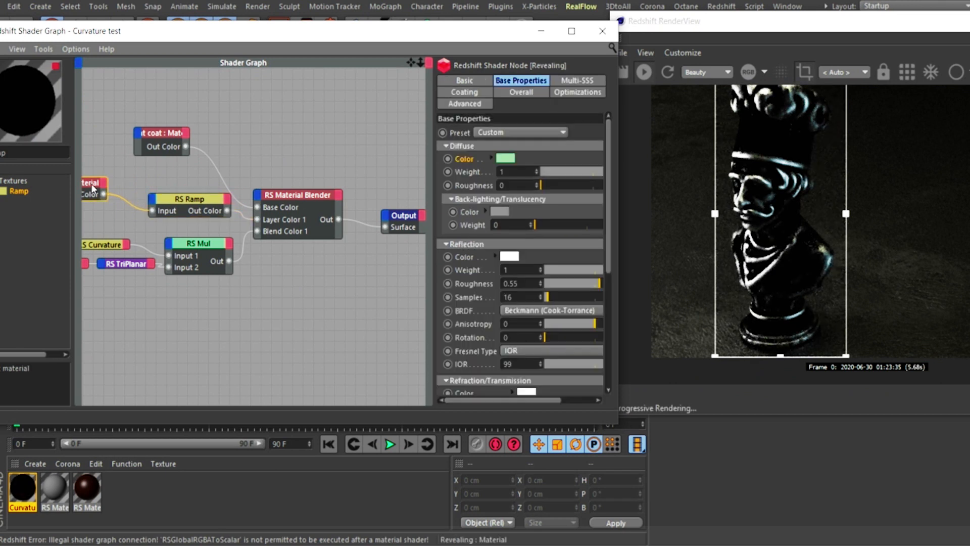
left_click_drag(191, 200, 168, 188)
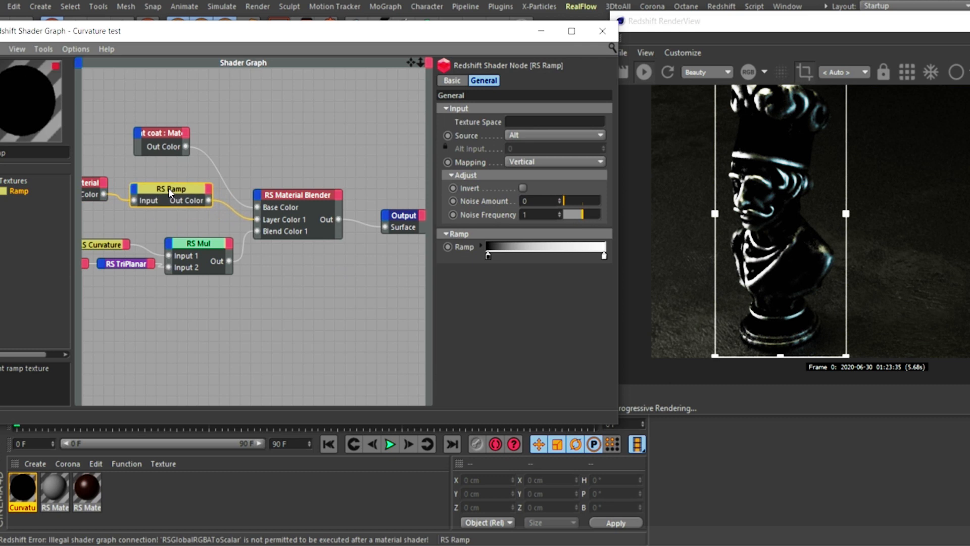
scroll(308, 201, "down", 4)
middle_click_drag(139, 215, 263, 206)
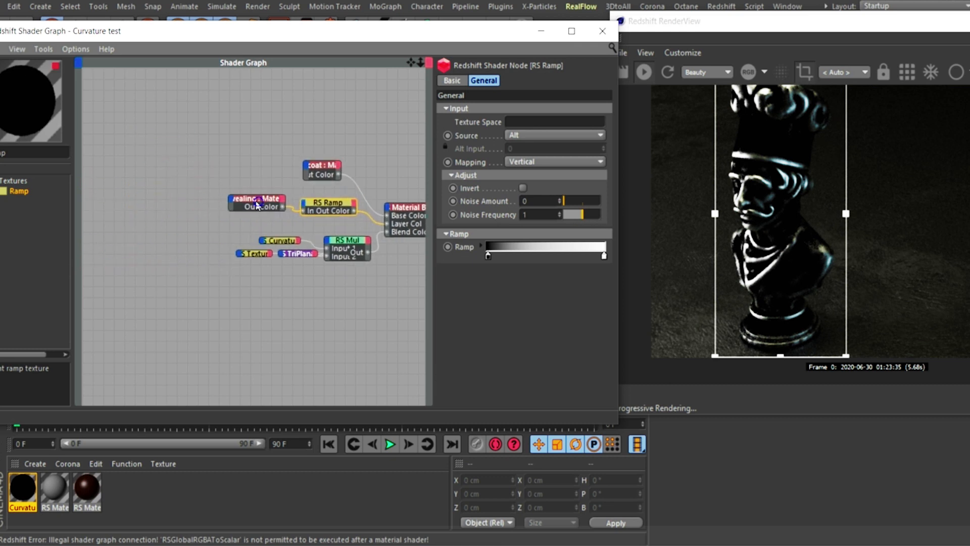
scroll(359, 165, "up", 1)
scroll(363, 169, "up", 3)
middle_click_drag(374, 189, 306, 190)
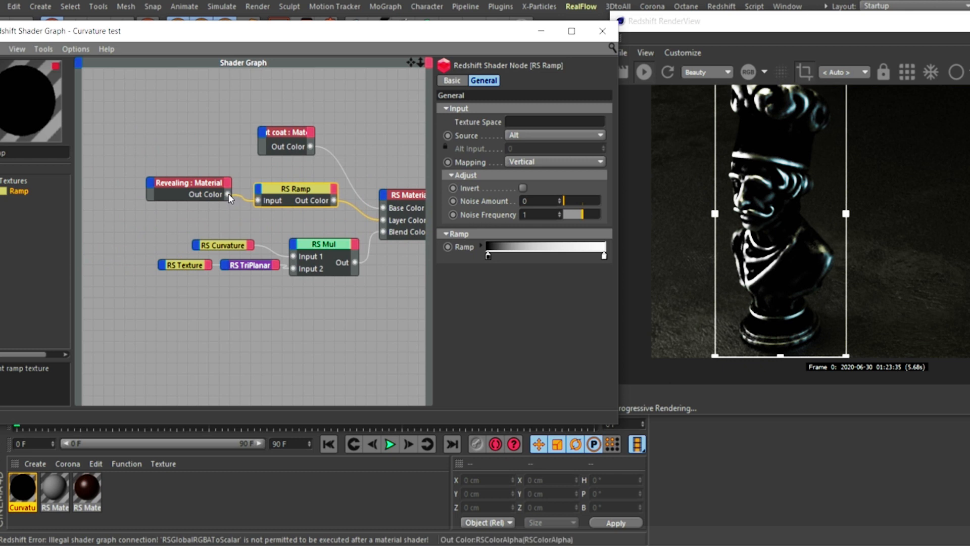
- Reconnect Revealing's Out Color directly to Layer Color 1 and move the disconnected RS Ramp ahead of Revealing
left_click_drag(228, 194, 382, 222)
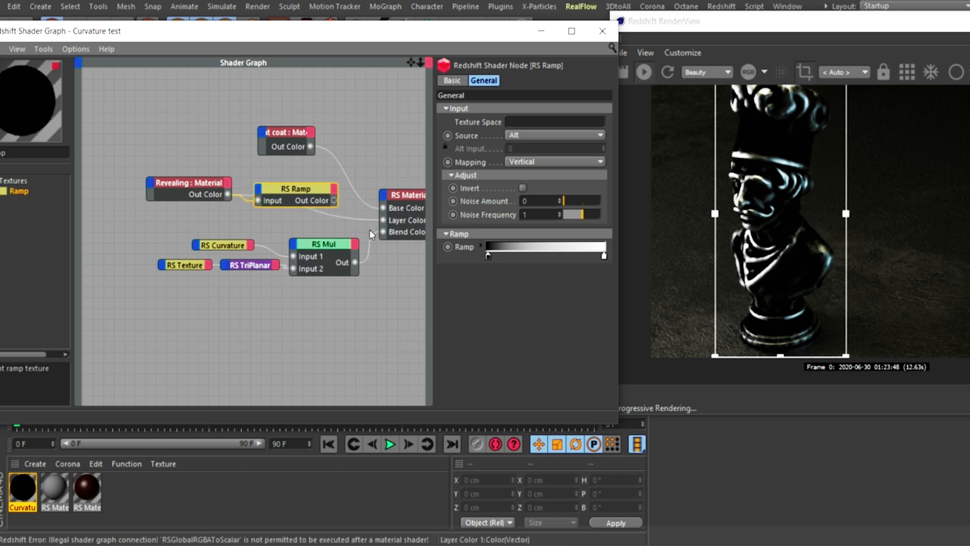
left_click_drag(312, 192, 138, 167)
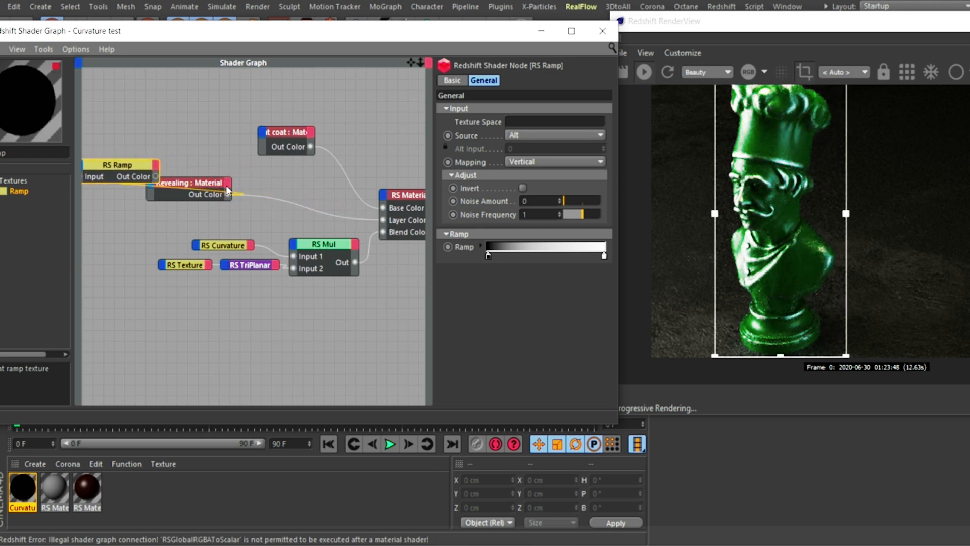
mouse_move(207, 185)
left_mouse_down()
mouse_move(226, 166)
mouse_move(226, 193)
mouse_move(211, 204)
mouse_move(212, 180)
left_mouse_up()
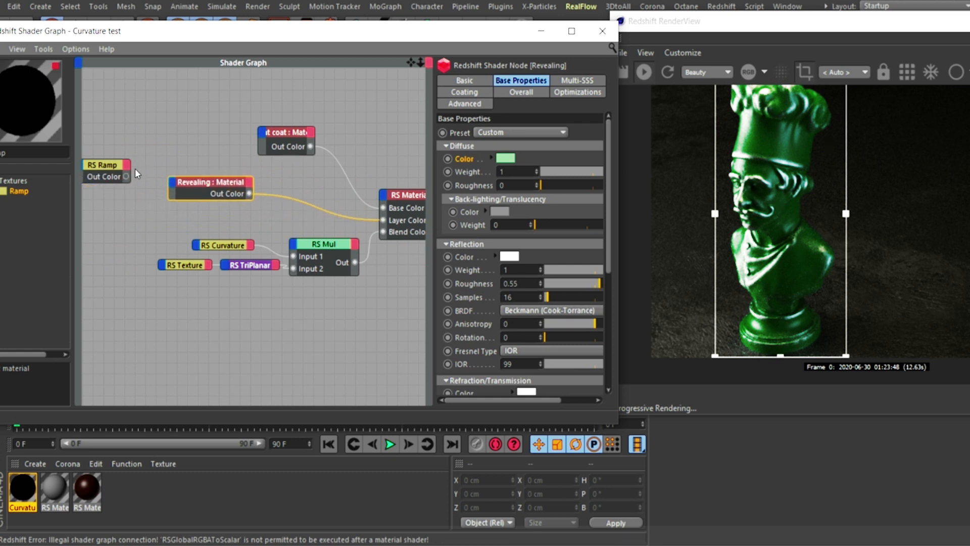
- Try feeding the RS Ramp's Out Color into the Revealing material, and delete the ramp instead
left_click_drag(123, 165, 172, 184)
left_click(131, 192)
mouse_move(235, 238)
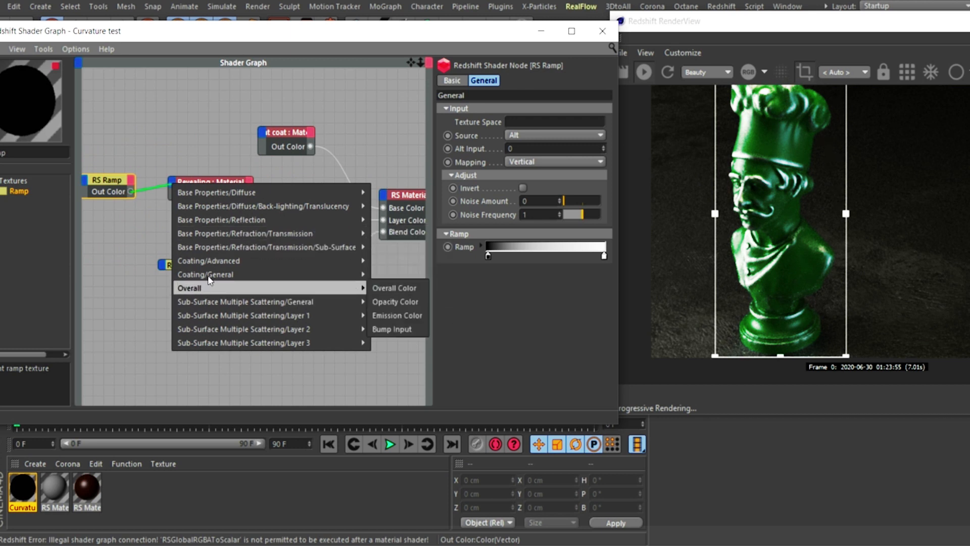
mouse_move(217, 220)
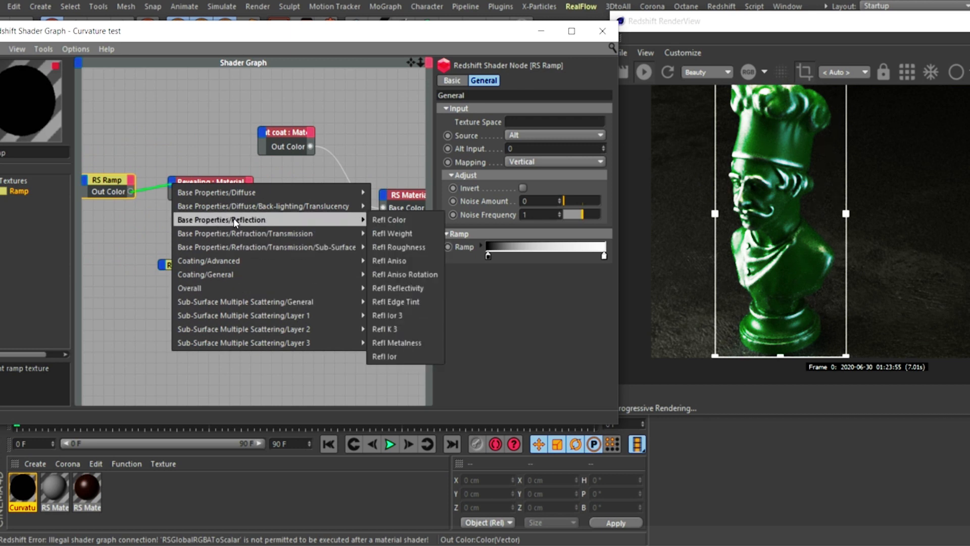
left_click(141, 169)
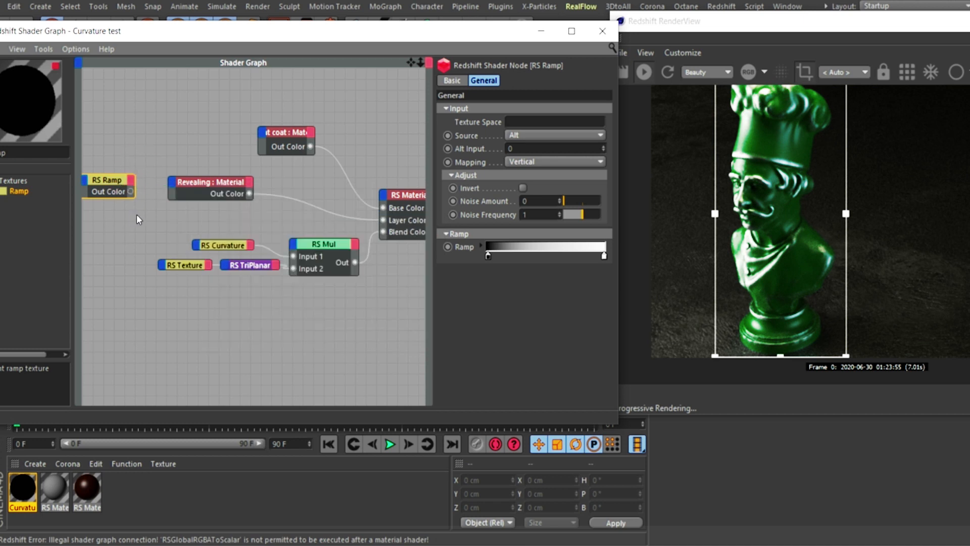
key("Delete")
- Set the reflection IOR of the Revealing material to 100, keeping Beckmann (Cook-Torrance) as the BRDF
left_click(211, 183)
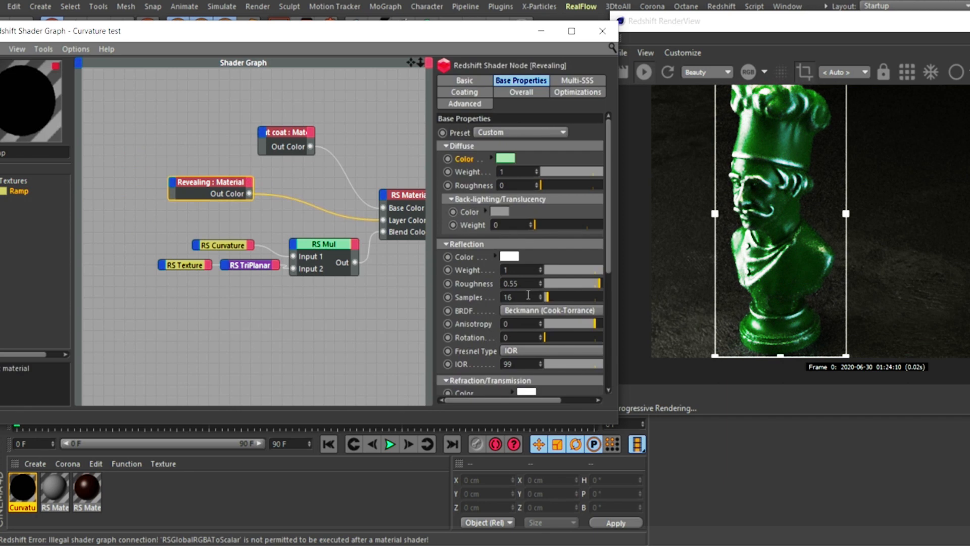
left_click(515, 365)
type("9")
key("Return")
left_click(537, 311)
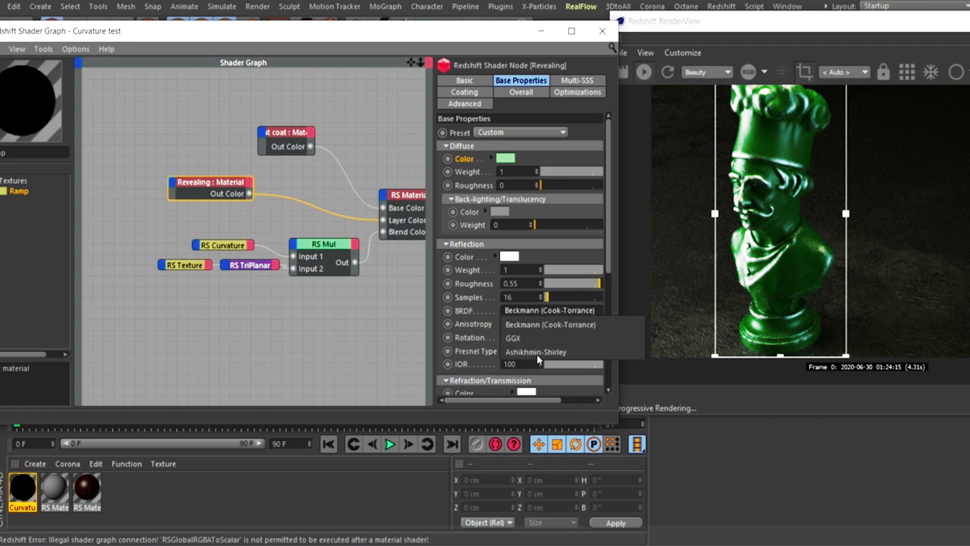
mouse_move(608, 258)
left_mouse_down()
mouse_move(609, 314)
mouse_move(606, 246)
left_mouse_up()
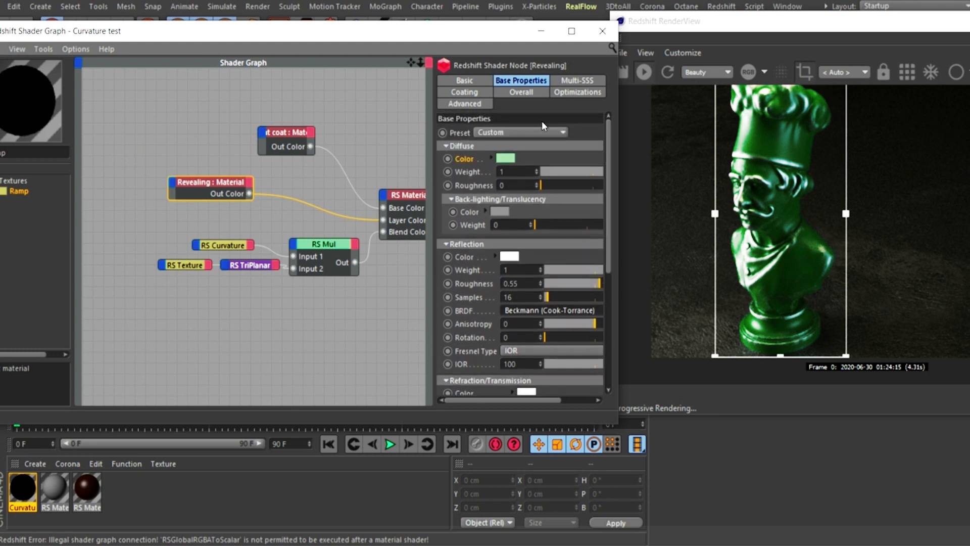
- Set the coating IOR of the Revealing material to 1.5
left_click(522, 92)
left_click(479, 93)
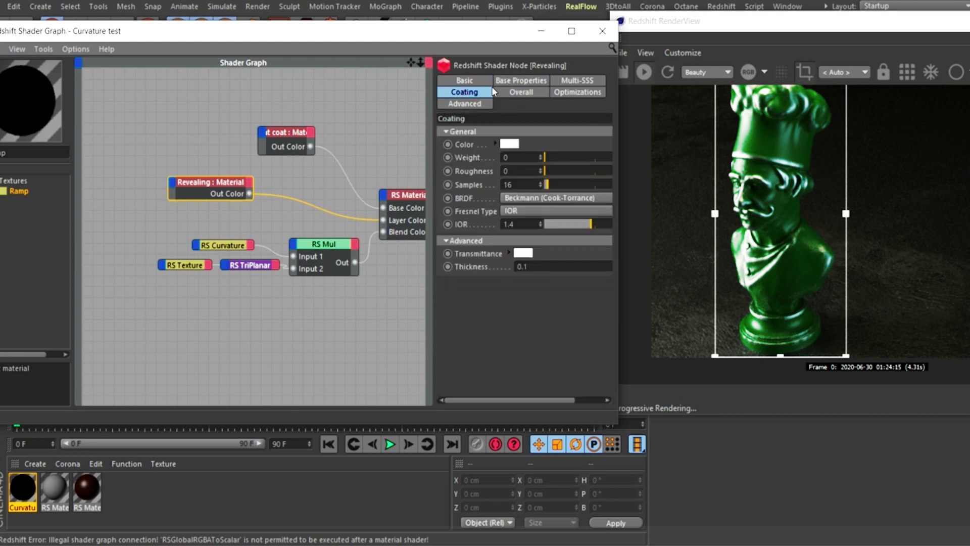
left_click(527, 224)
key("BackSpace")
type("5")
key("Return")
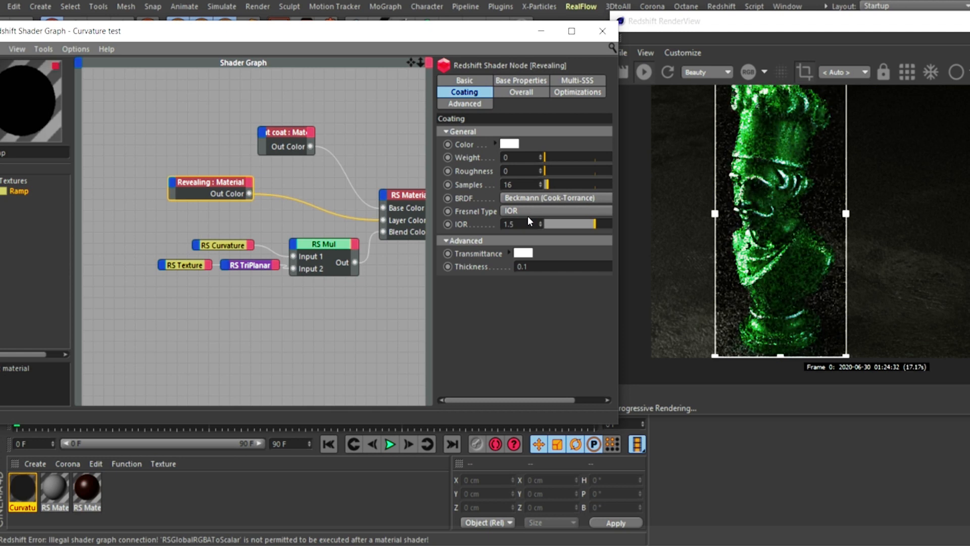
- Examine the chef bust in the render, first as a whole and then close up on the face and scarf edges
middle_click_drag(799, 253, 770, 317, "alt")
right_click_drag(770, 317, 635, 396, "alt")
middle_click_drag(765, 278, 762, 238, "alt")
right_click_drag(762, 238, 740, 273, "alt")
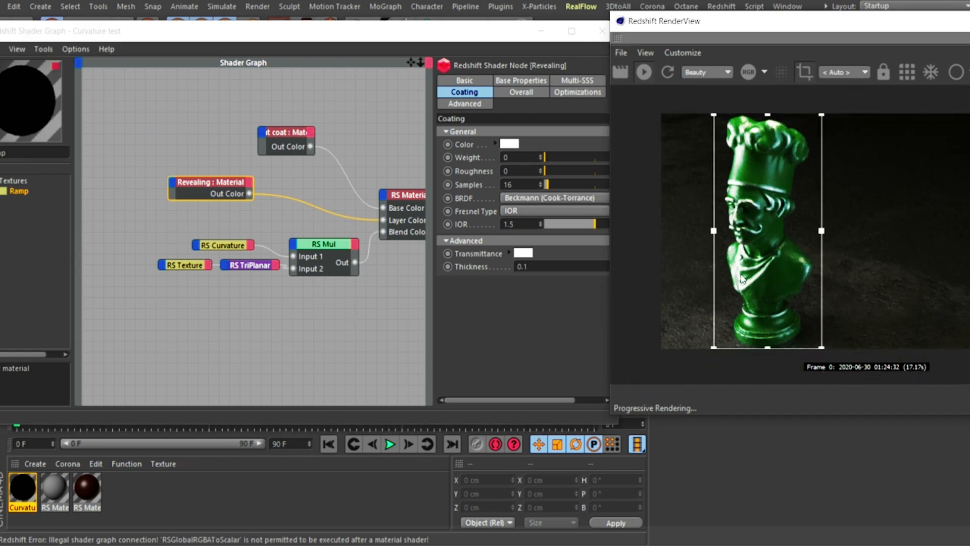
mouse_move(780, 268)
middle_mouse_down("alt")
mouse_move(754, 238)
mouse_move(763, 260)
middle_mouse_up("alt")
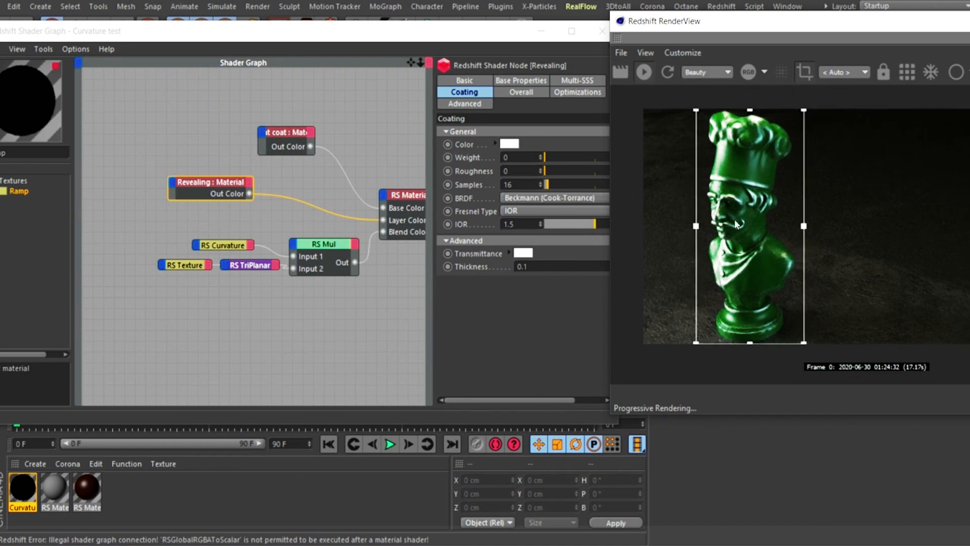
right_click_drag(743, 279, 849, 202, "alt")
right_click_drag(726, 214, 772, 180, "alt")
right_click_drag(672, 181, 697, 172, "alt")
middle_click_drag(685, 176, 778, 186, "alt")
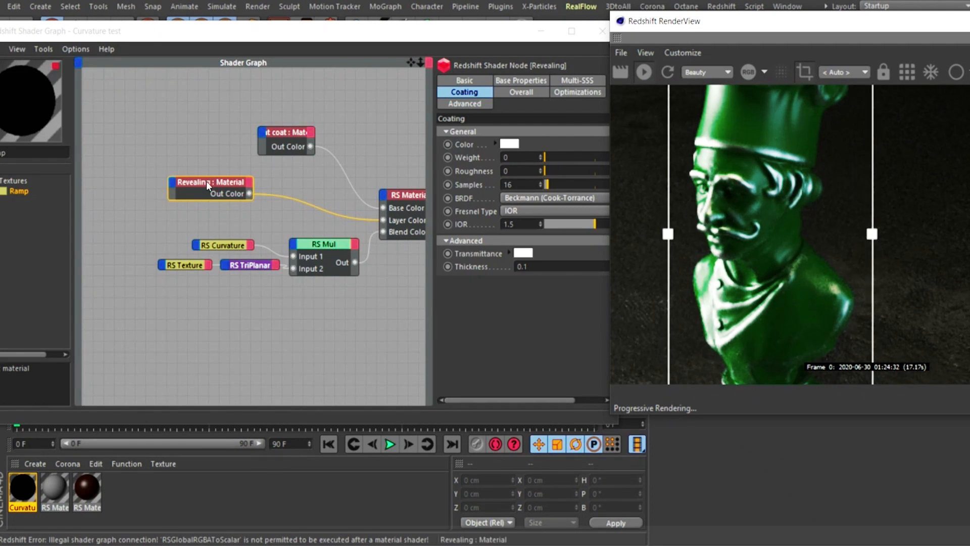
- Set the Revealing material's diffuse color to black and its diffuse roughness to 0.204
left_click_drag(206, 181, 203, 181)
left_click(505, 80)
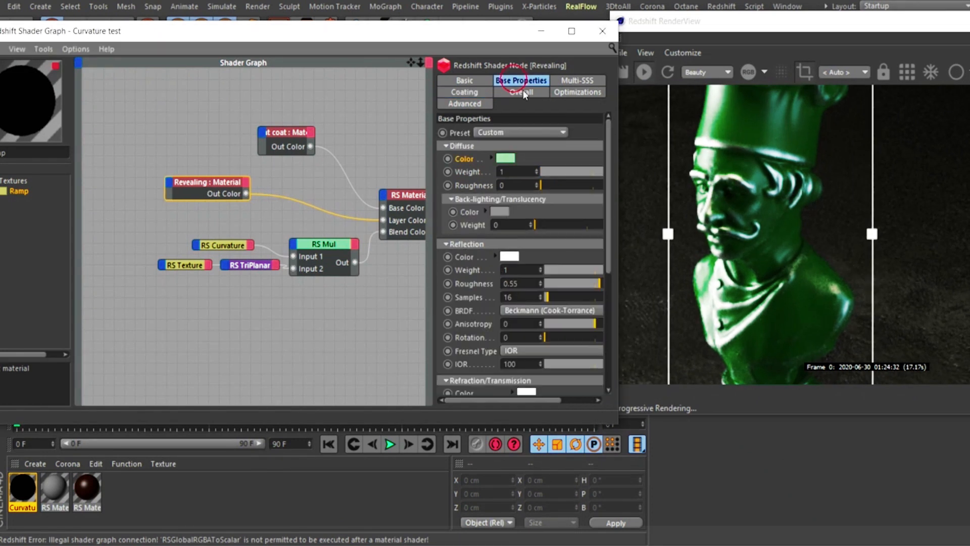
left_click(510, 157)
left_click_drag(456, 199, 455, 200)
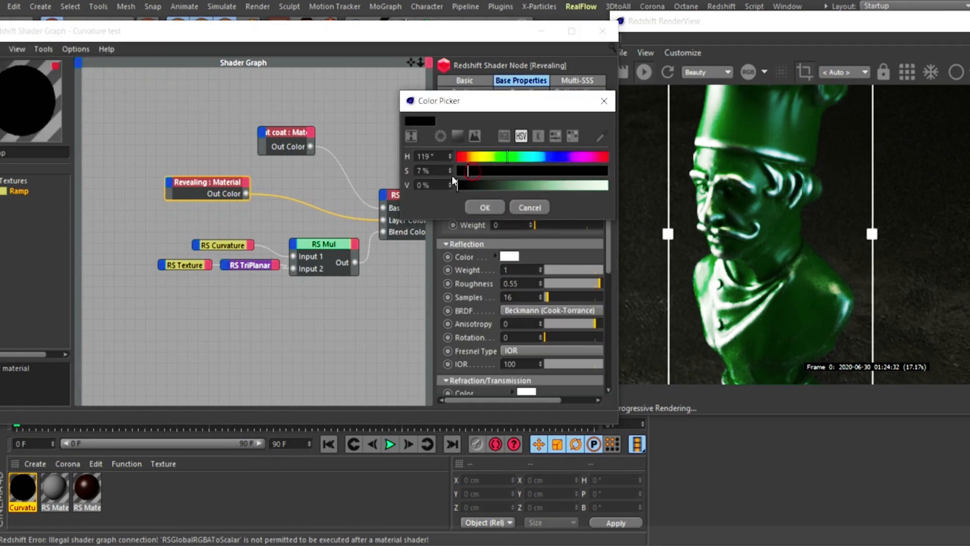
left_click(484, 207)
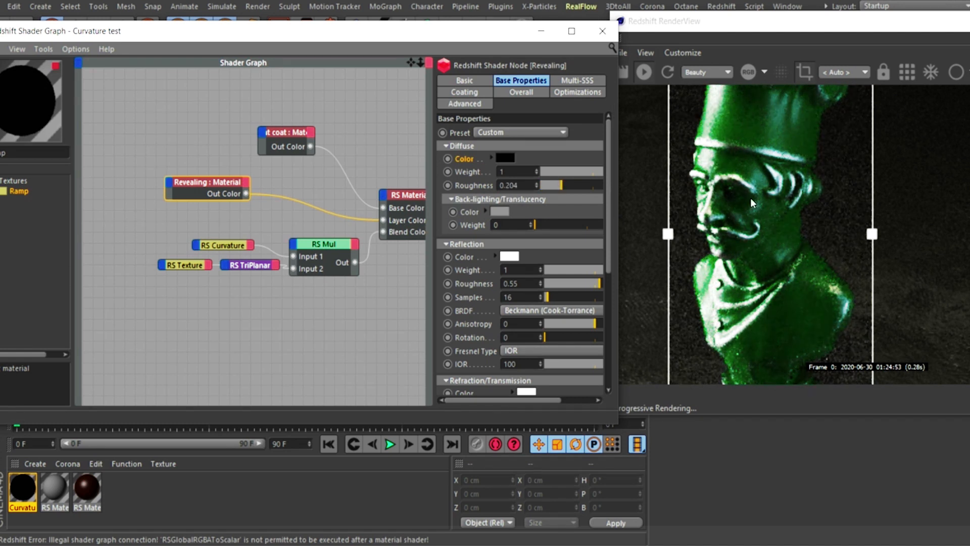
- Inspect the entire chef bust in the updated render with the black Revealing material
left_click_drag(619, 289, 612, 289)
scroll(669, 266, "down", 5)
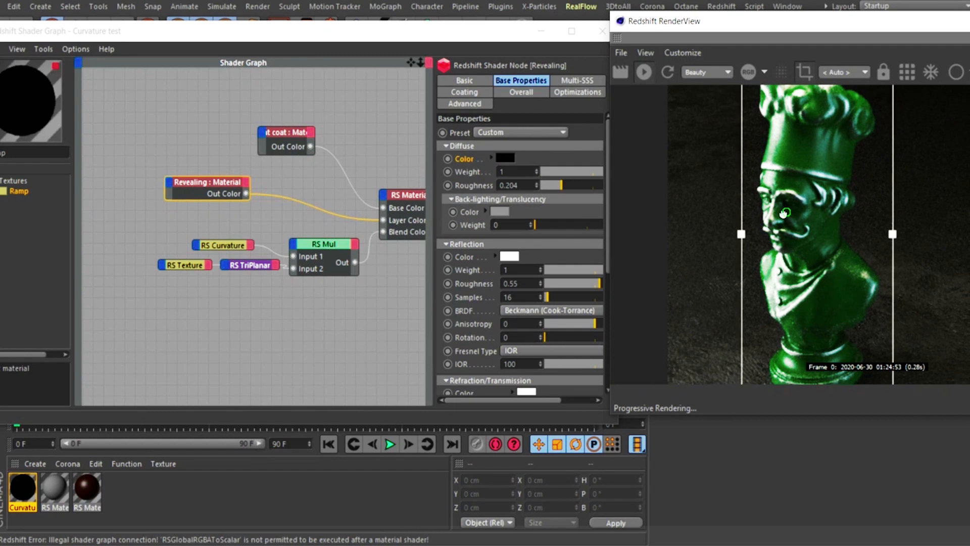
middle_click_drag(804, 207, 751, 240)
scroll(752, 239, "down", 2)
mouse_move(795, 214)
middle_mouse_down()
mouse_move(765, 208)
mouse_move(777, 211)
middle_mouse_up()
scroll(765, 208, "down", 2)
scroll(777, 211, "down", 1)
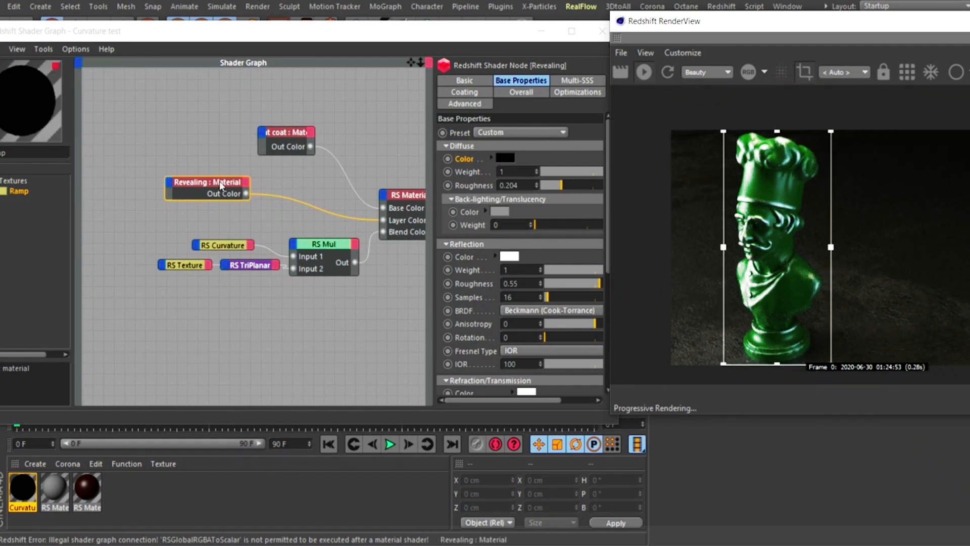
- Move the Paint coat node closer above the Revealing node and shift the shader graph window clear of the render
left_click_drag(276, 137, 233, 140)
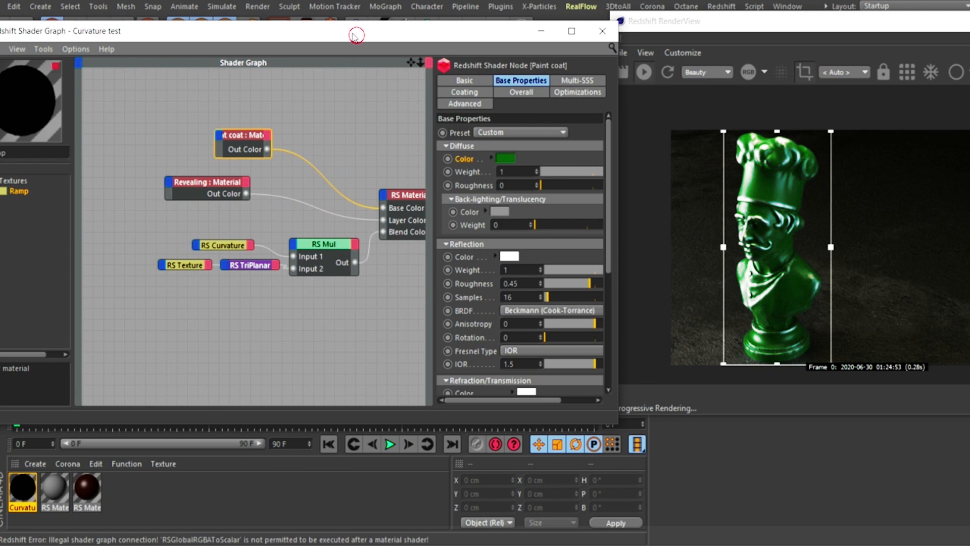
left_click_drag(357, 35, 336, 35)
scroll(314, 223, "down", 3)
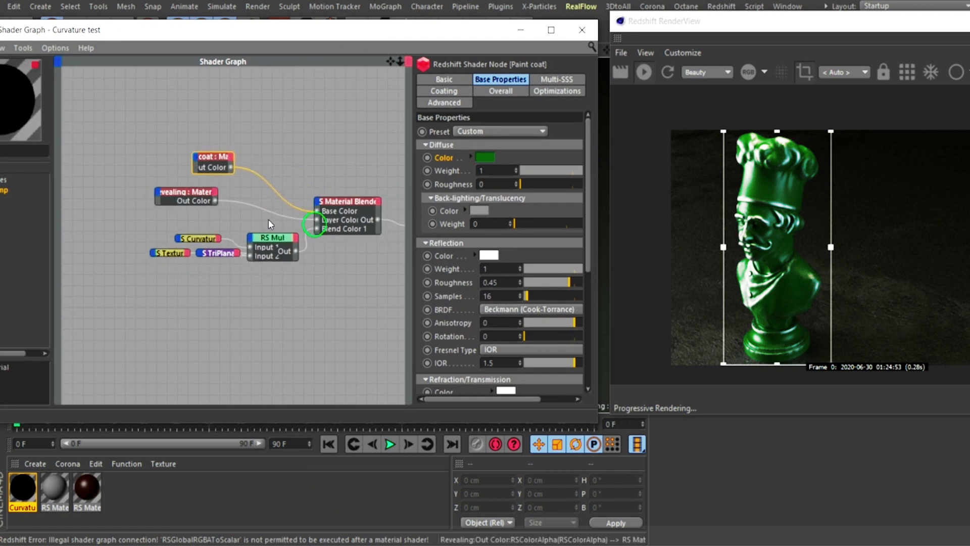
middle_click_drag(269, 224, 141, 226)
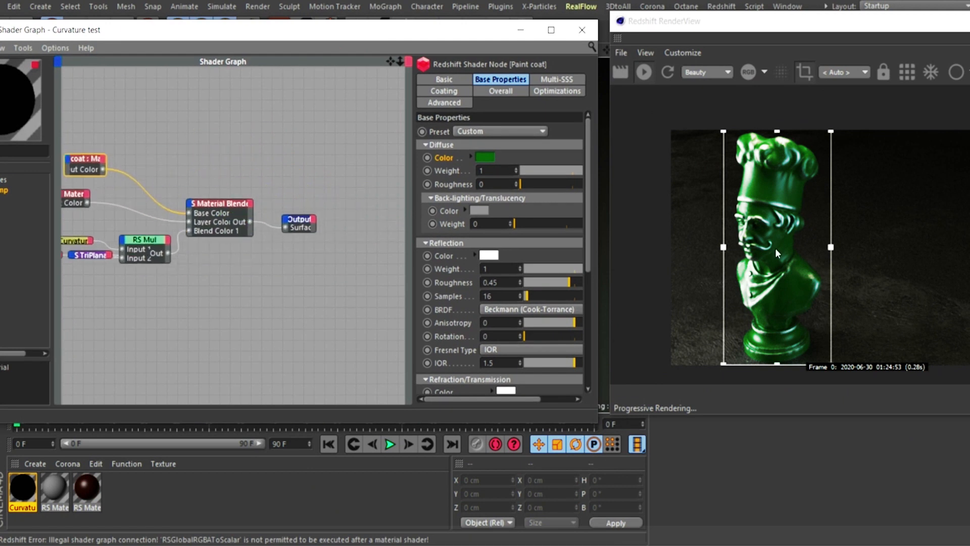